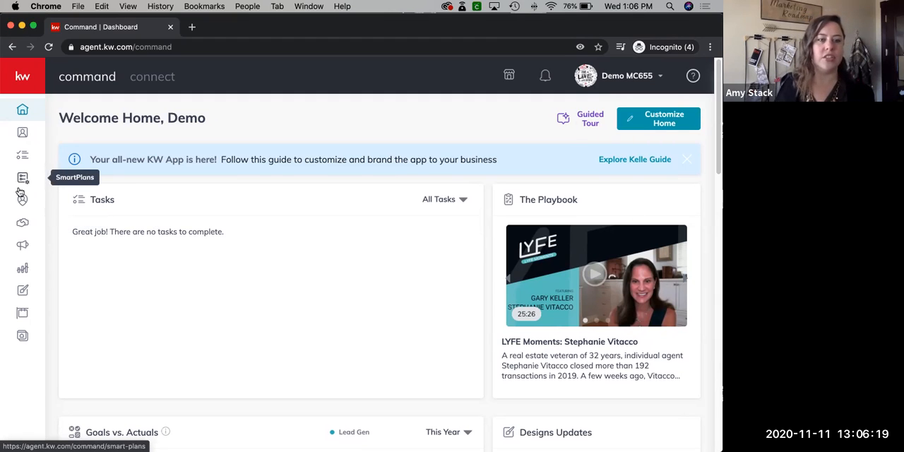
# Start a new email design from the Designs area and proceed to template selection
pyautogui.click(23, 291)
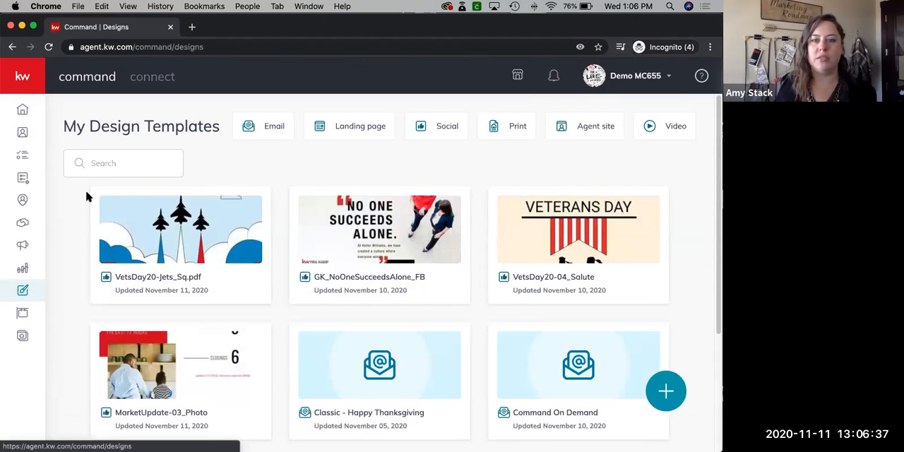
pyautogui.click(669, 399)
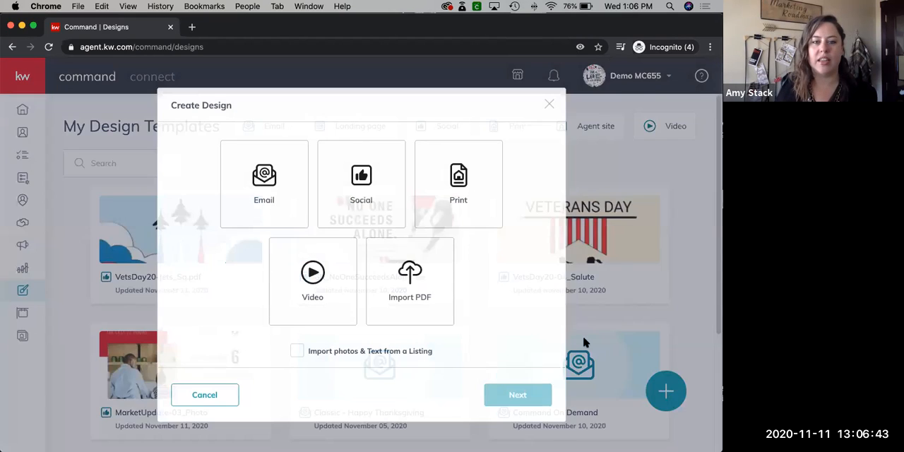
pyautogui.click(261, 185)
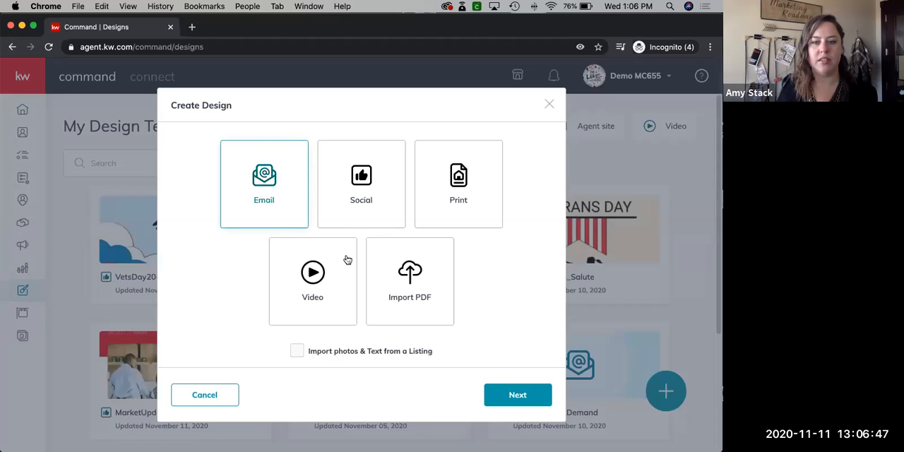
pyautogui.click(517, 388)
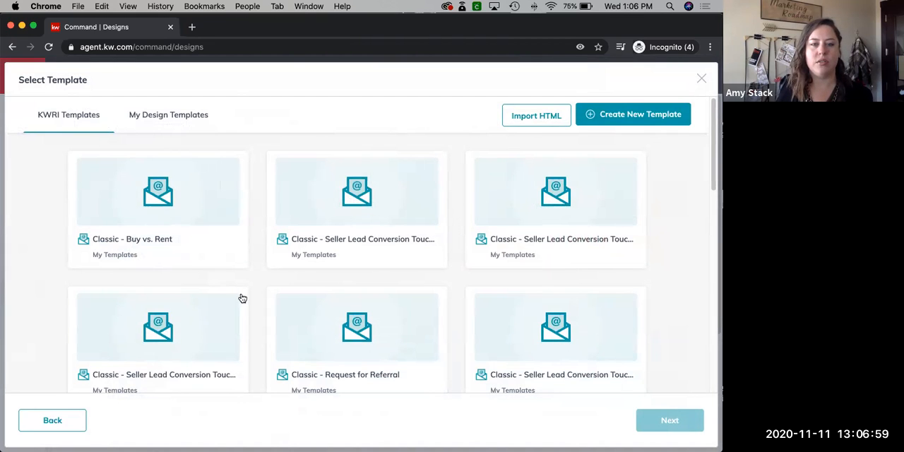
# Browse the KWRI email templates, loading an additional batch to review the available Classic, Approachable and Modern designs
pyautogui.scroll(-5, 246, 297)
pyautogui.scroll(-10, 246, 297)
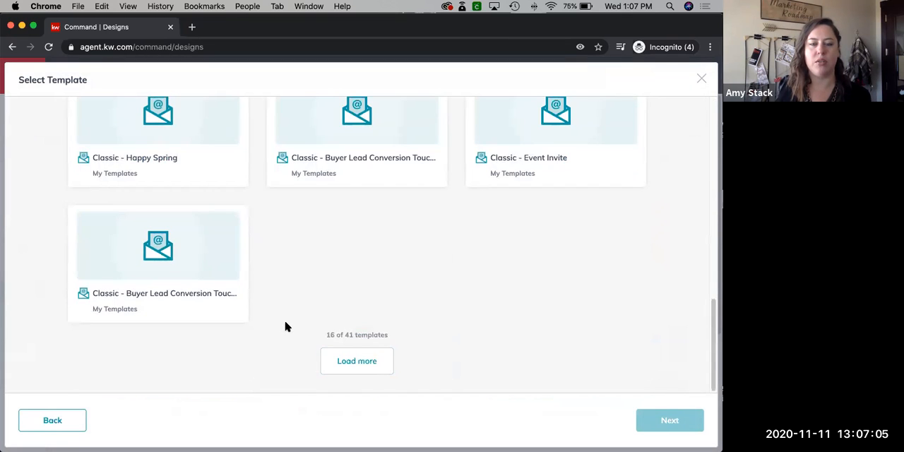
pyautogui.scroll(15, 285, 325)
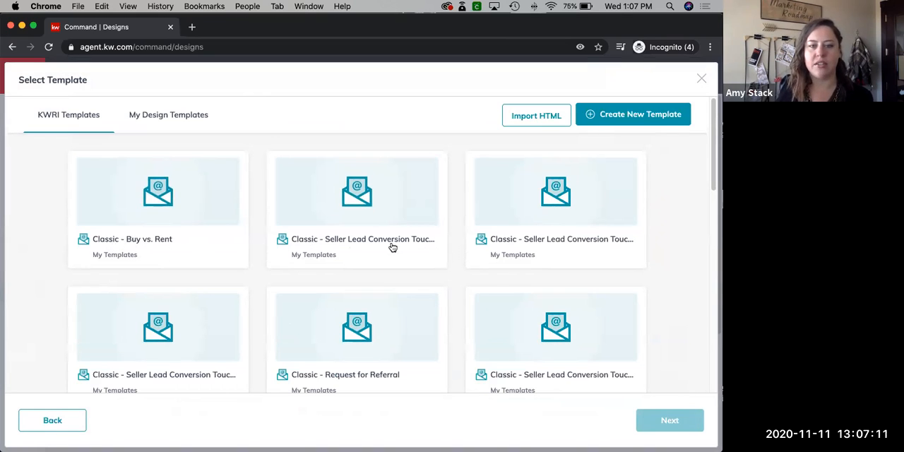
pyautogui.scroll(-1, 378, 277)
pyautogui.scroll(-2, 379, 277)
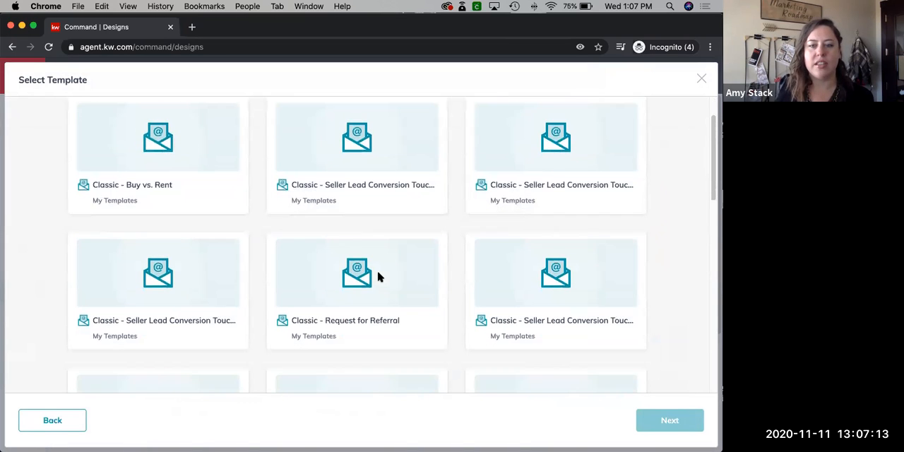
pyautogui.scroll(-3, 378, 277)
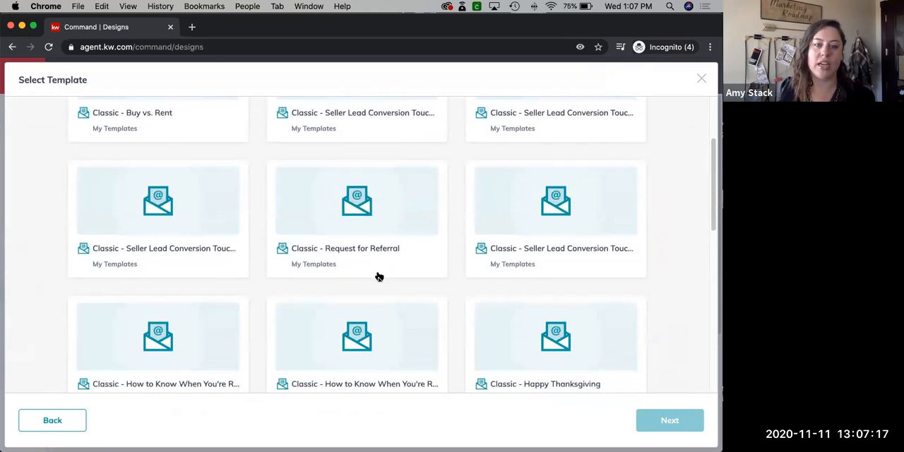
pyautogui.scroll(-1, 379, 276)
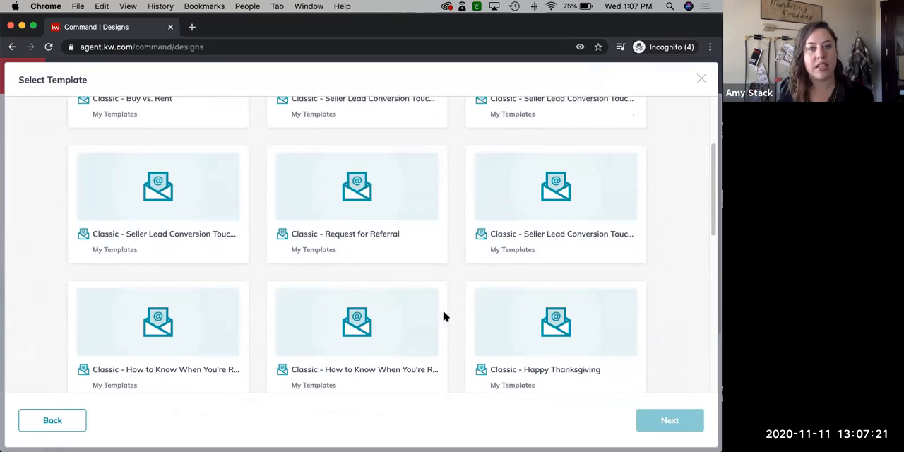
pyautogui.scroll(-5, 424, 323)
pyautogui.scroll(-12, 421, 325)
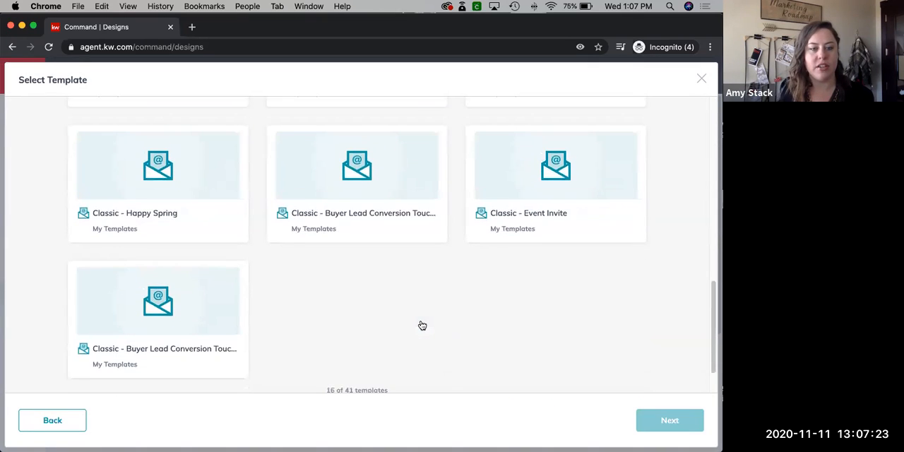
pyautogui.click(357, 360)
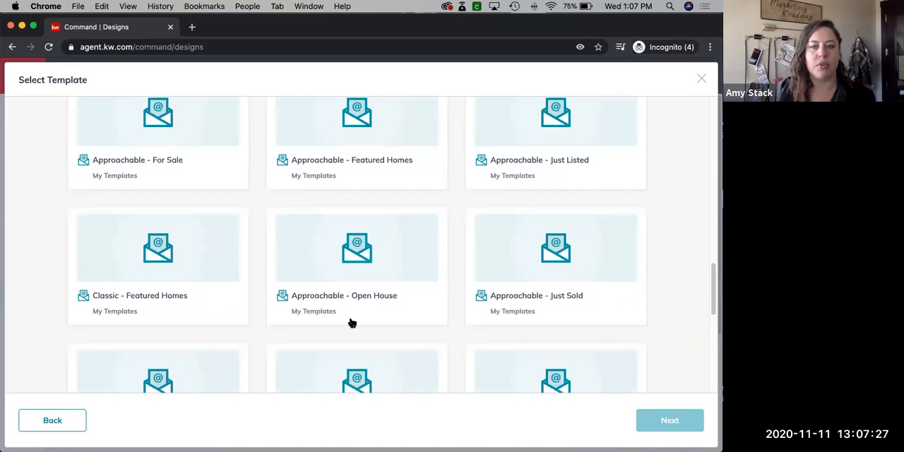
pyautogui.scroll(-10, 349, 322)
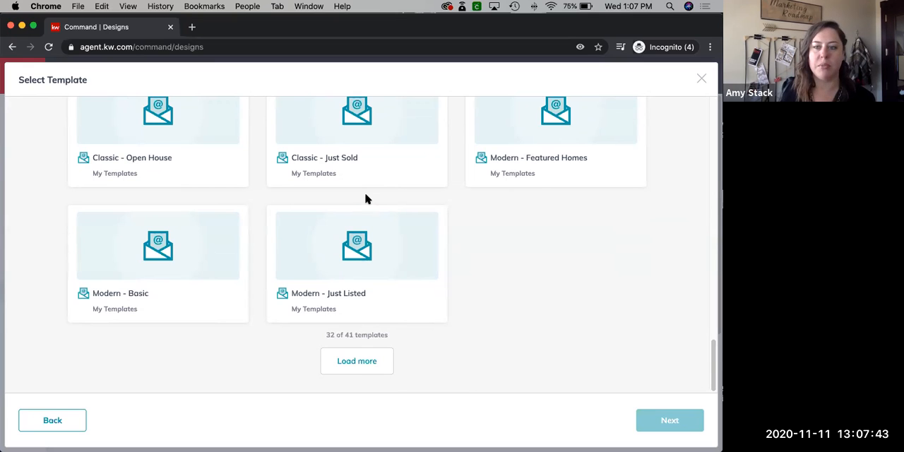
pyautogui.moveTo(713, 358); pyautogui.dragTo(705, 115)
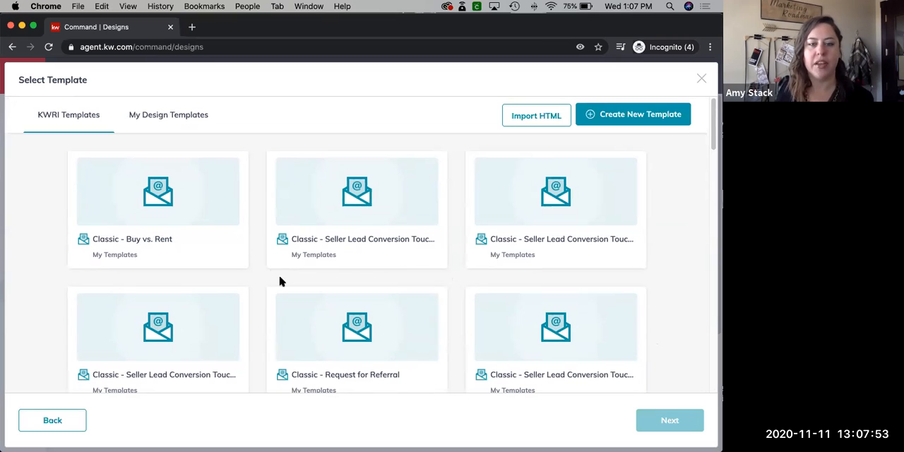
# Create the email from the "Classic - Buy vs. Rent" template and open it in the email editor
pyautogui.scroll(-1, 280, 281)
pyautogui.scroll(-2, 280, 282)
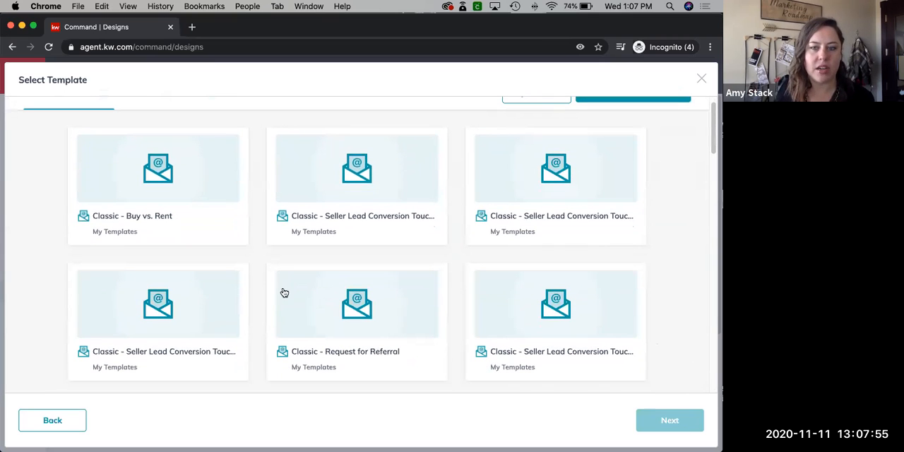
pyautogui.scroll(-3, 258, 249)
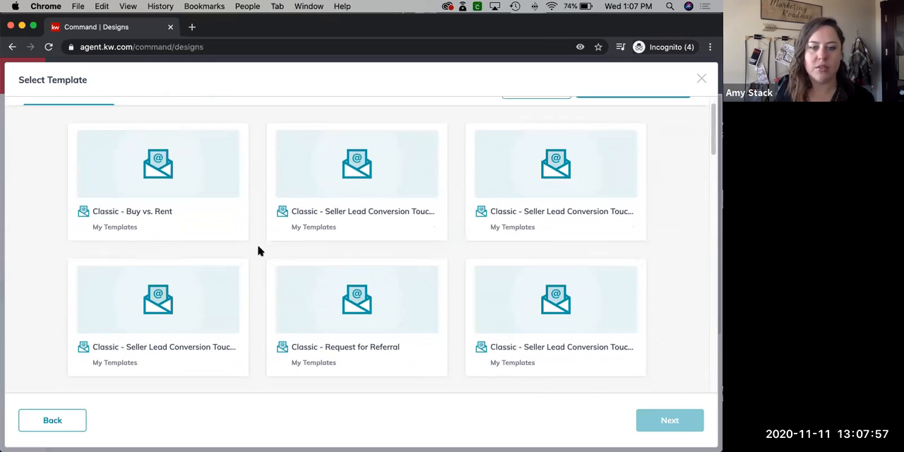
pyautogui.scroll(1, 276, 265)
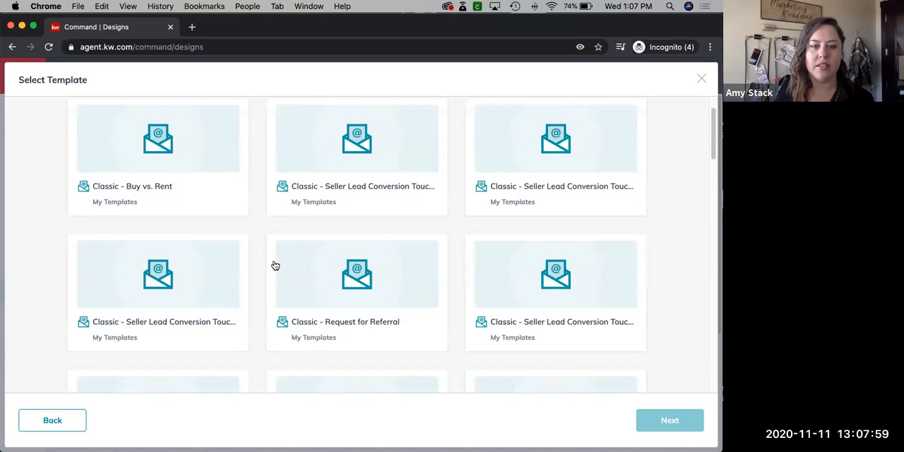
pyautogui.scroll(-5, 275, 265)
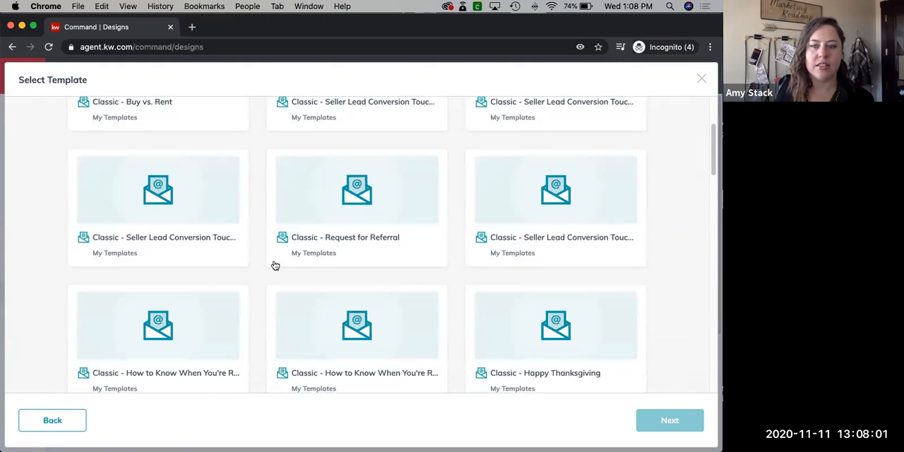
pyautogui.scroll(5, 195, 245)
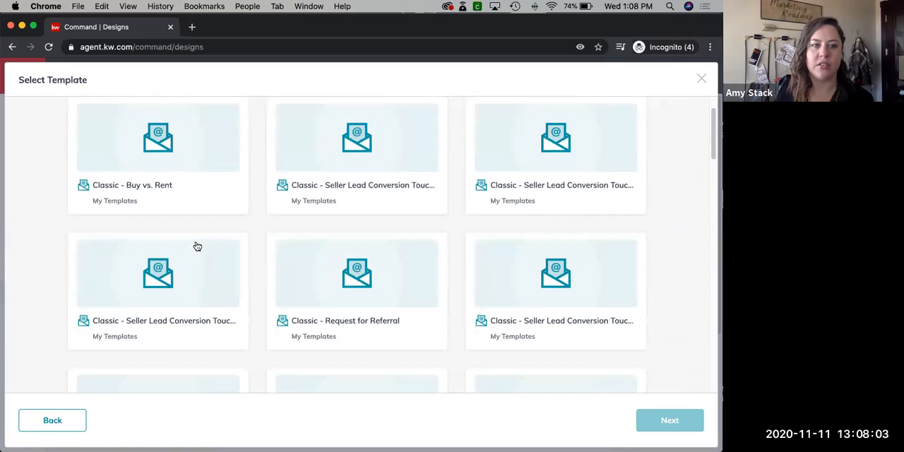
pyautogui.click(169, 162)
pyautogui.click(662, 421)
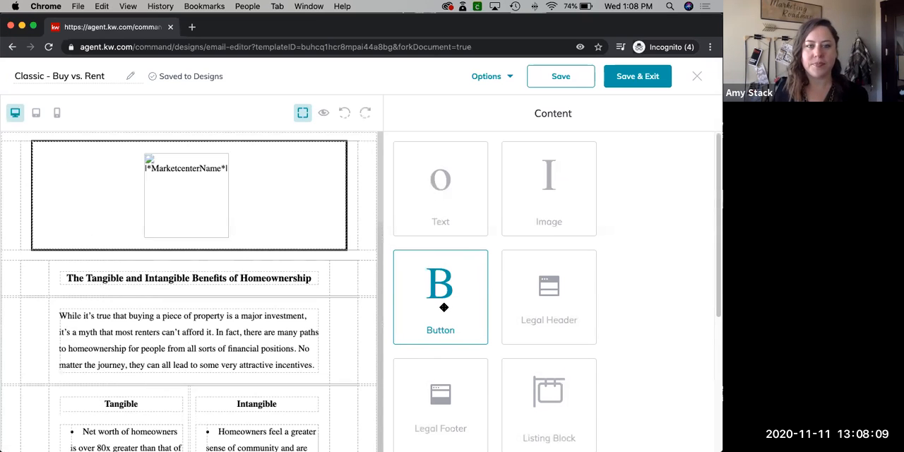
pyautogui.moveTo(444, 305); pyautogui.dragTo(391, 287)
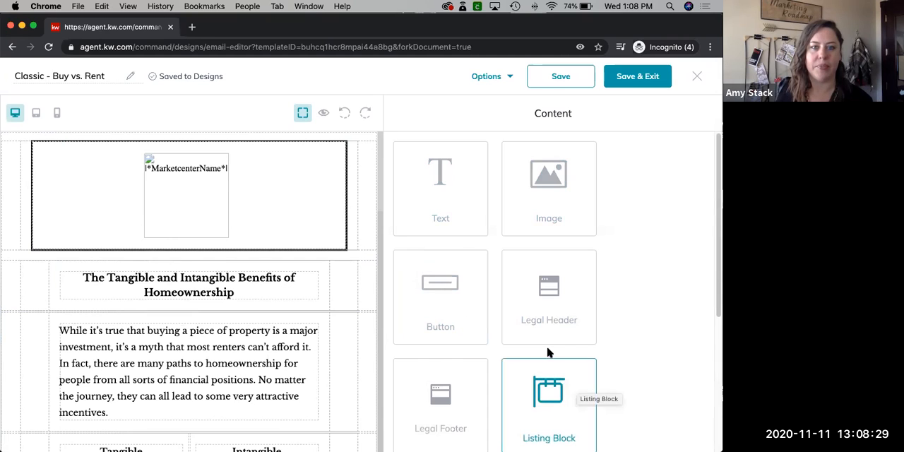
# Preview the full email in desktop view, examining the header logo, body text, contact block and footer, and return to the editor
pyautogui.click(324, 115)
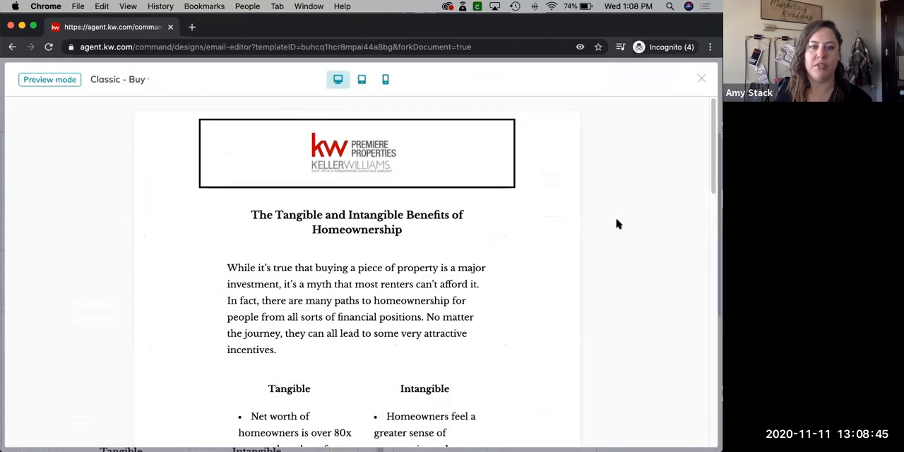
pyautogui.scroll(-1, 616, 222)
pyautogui.scroll(-10, 617, 224)
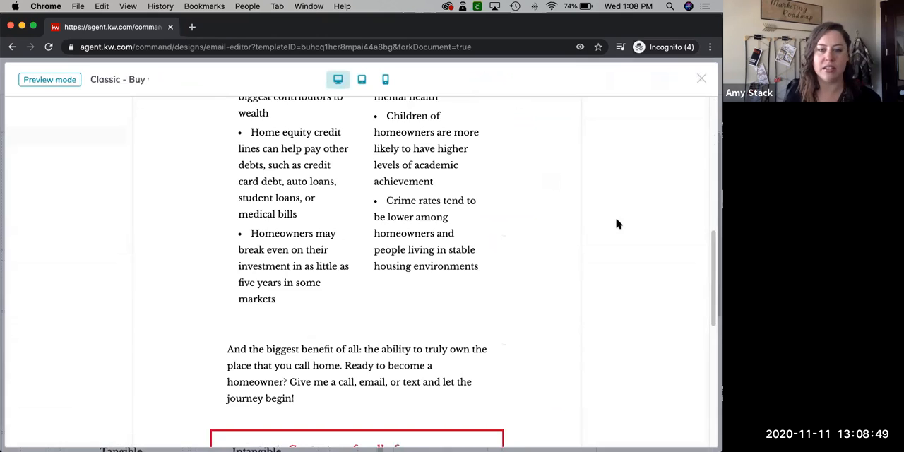
pyautogui.scroll(-10, 616, 223)
pyautogui.scroll(6, 616, 224)
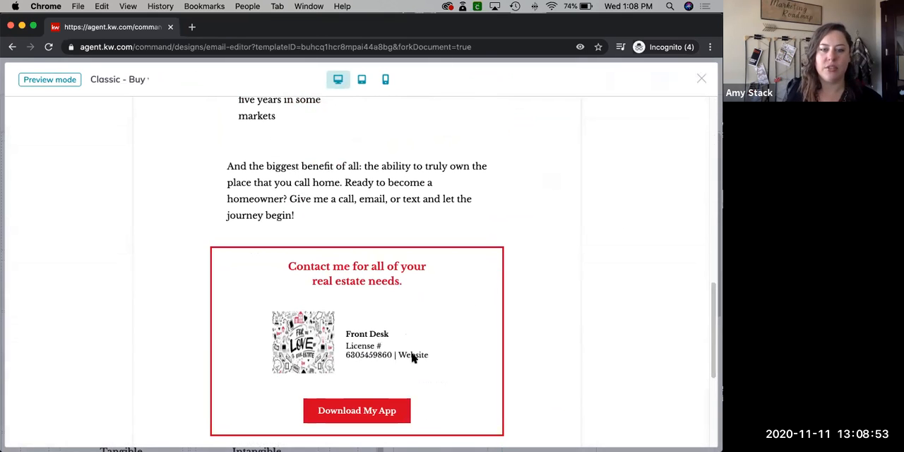
pyautogui.scroll(-6, 391, 315)
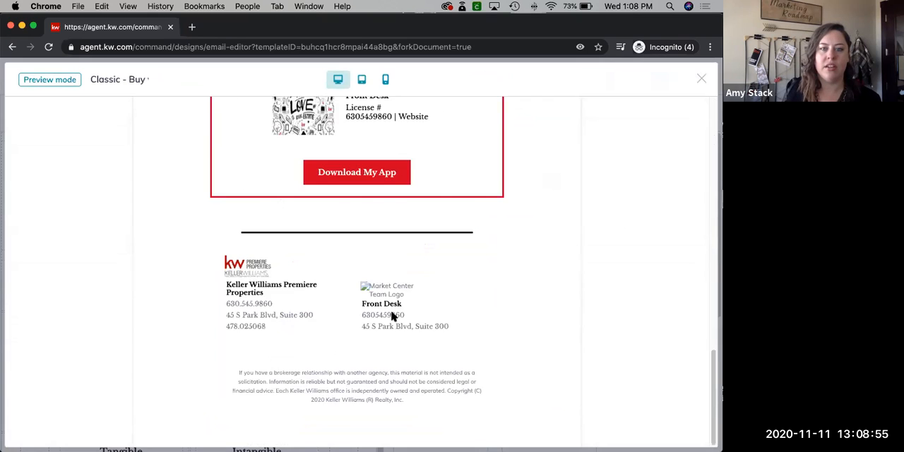
pyautogui.scroll(20, 391, 315)
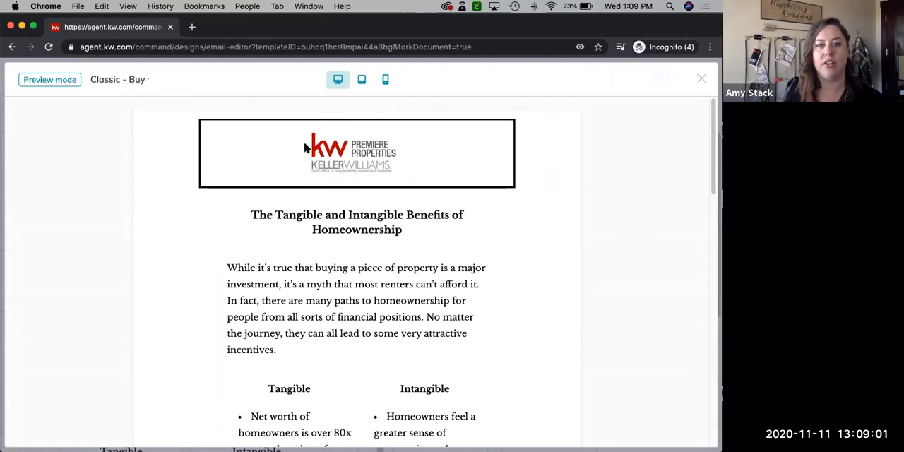
pyautogui.scroll(-1, 574, 264)
pyautogui.scroll(-10, 575, 264)
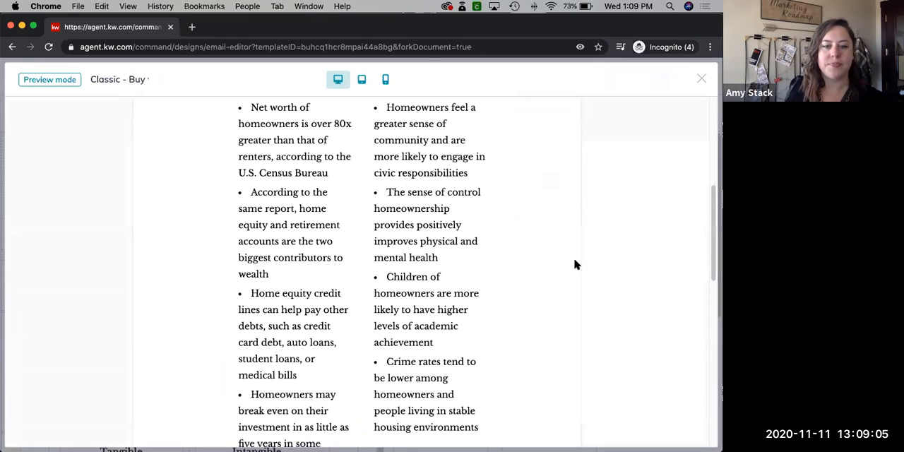
pyautogui.scroll(1, 574, 264)
pyautogui.scroll(-2, 574, 264)
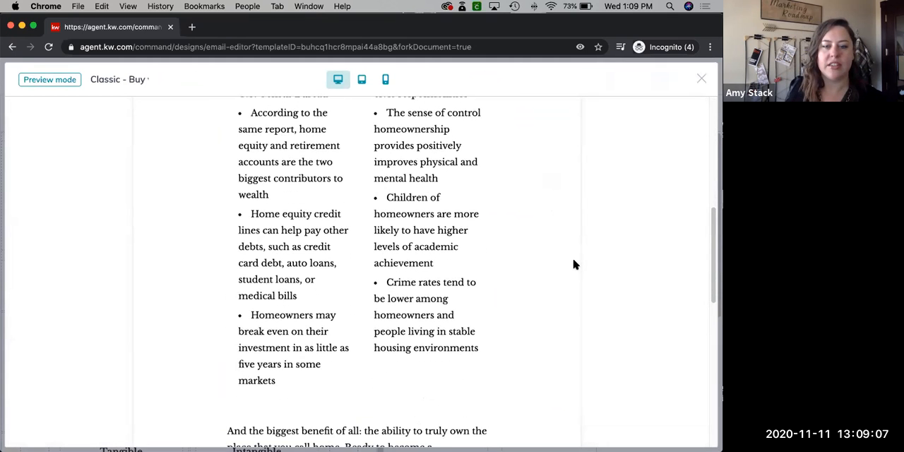
pyautogui.scroll(-13, 573, 264)
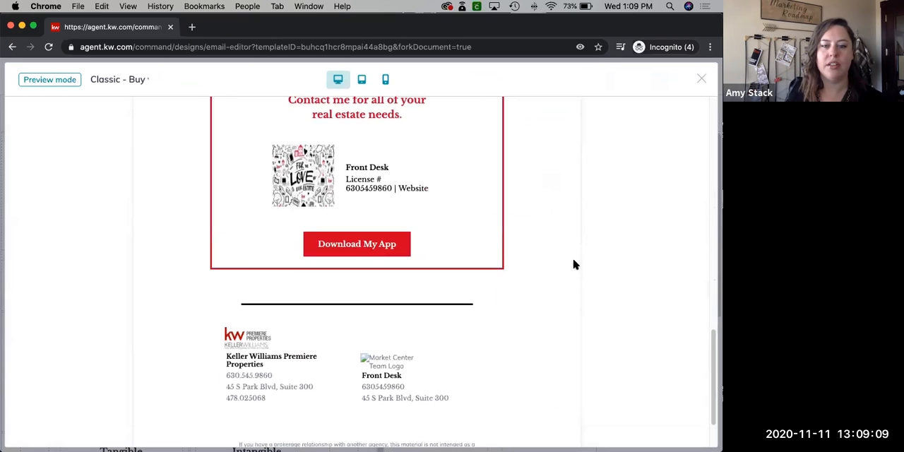
pyautogui.click(701, 79)
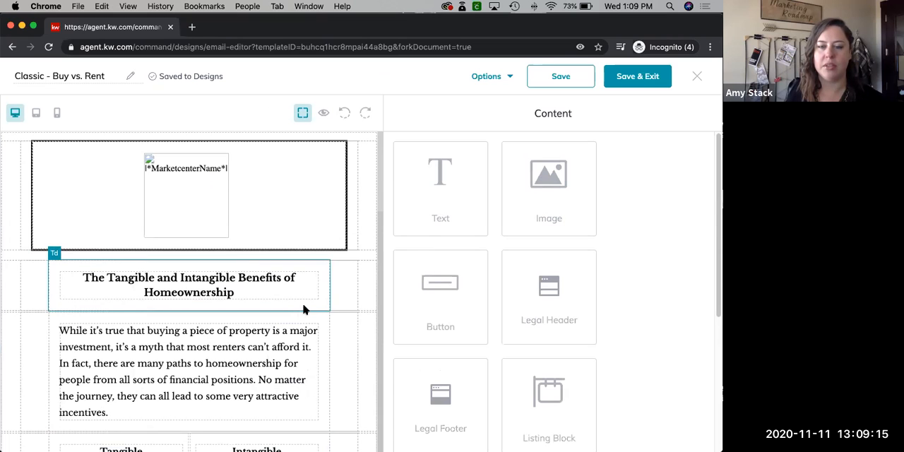
# Open the introductory paragraph for editing and set all its text to the Oswald font at 22px
pyautogui.scroll(-3, 304, 309)
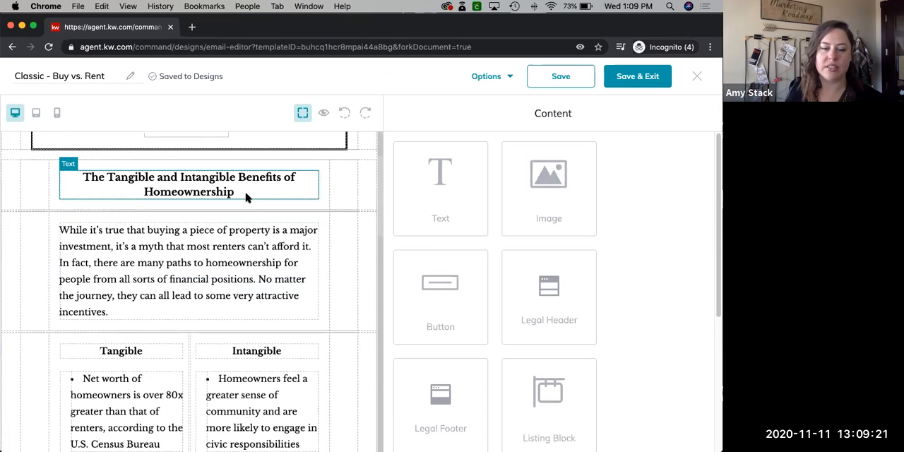
pyautogui.click(182, 263)
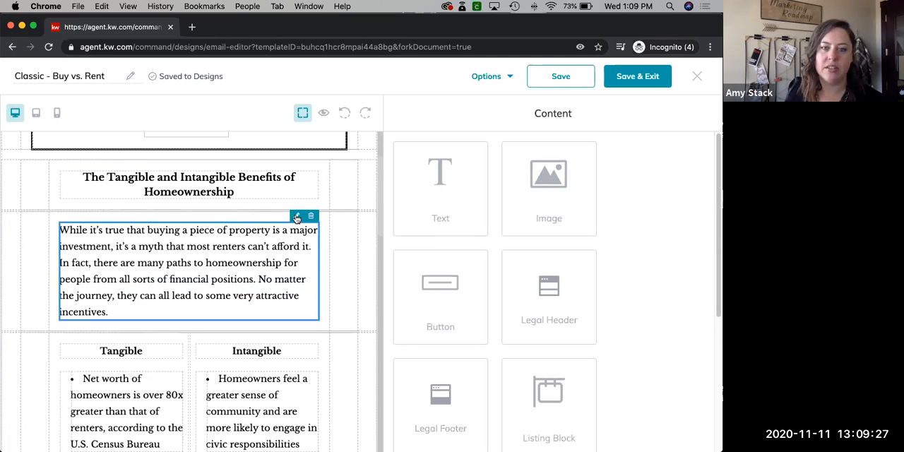
pyautogui.click(296, 216)
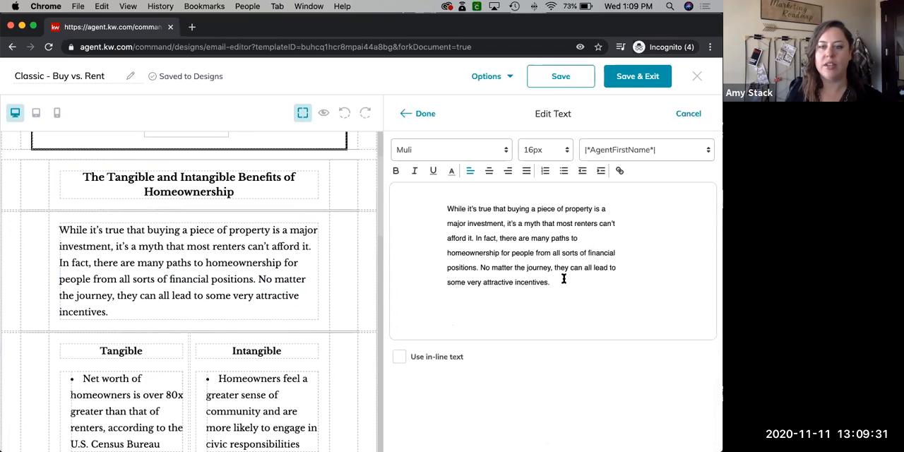
pyautogui.moveTo(548, 282); pyautogui.dragTo(446, 208)
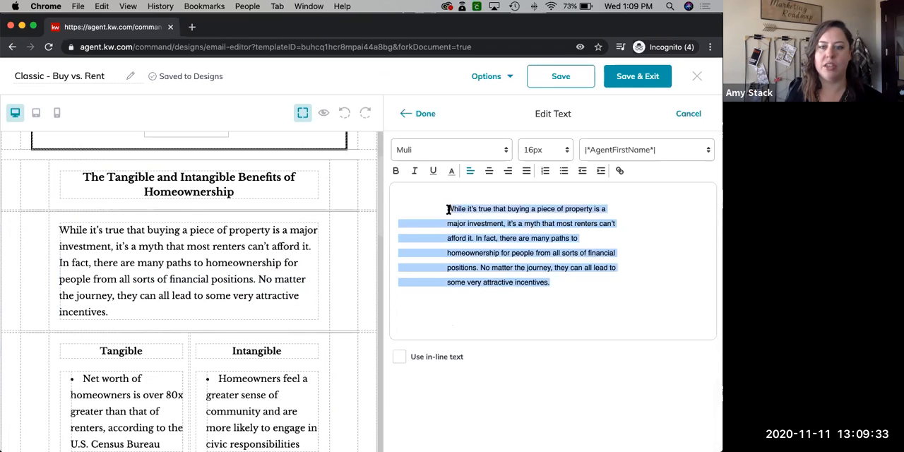
pyautogui.click(504, 149)
pyautogui.click(413, 187)
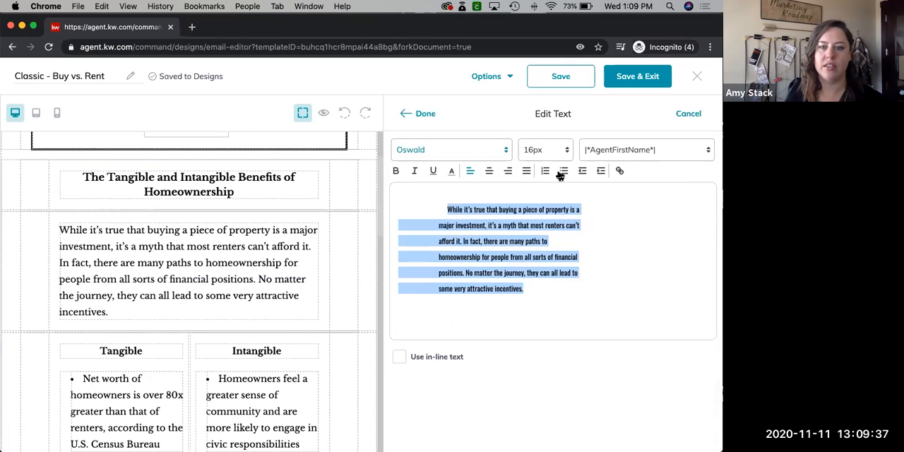
pyautogui.click(567, 151)
pyautogui.click(532, 277)
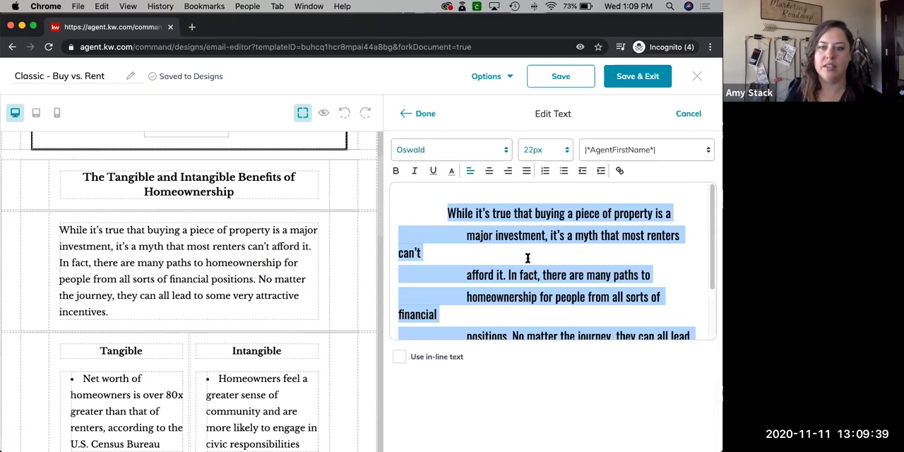
# Set the introductory paragraph's text size to 12px
pyautogui.click(567, 151)
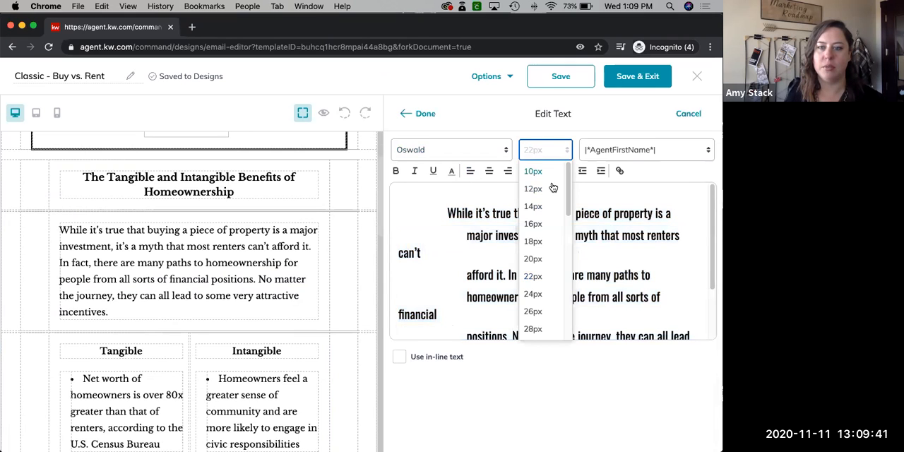
pyautogui.click(545, 188)
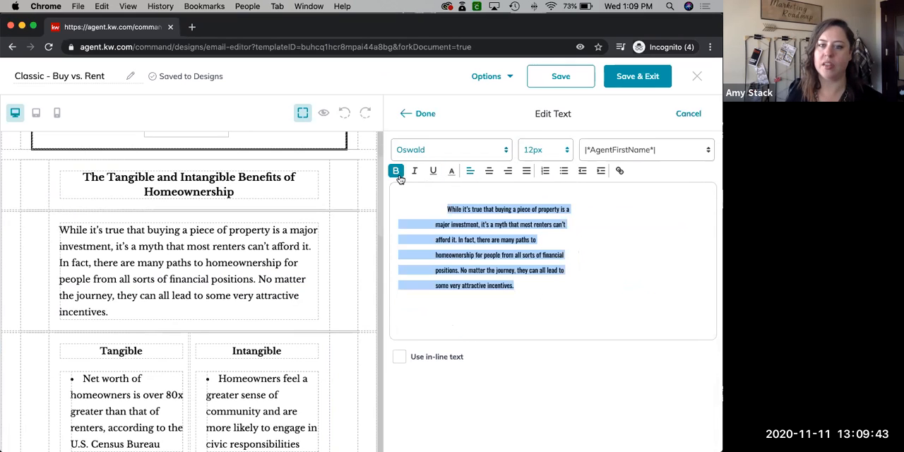
# Try bold and italic formatting on the introductory paragraph and check the text colour palette without picking a colour
pyautogui.click(396, 173)
pyautogui.click(414, 174)
pyautogui.click(413, 173)
pyautogui.click(396, 172)
pyautogui.click(451, 171)
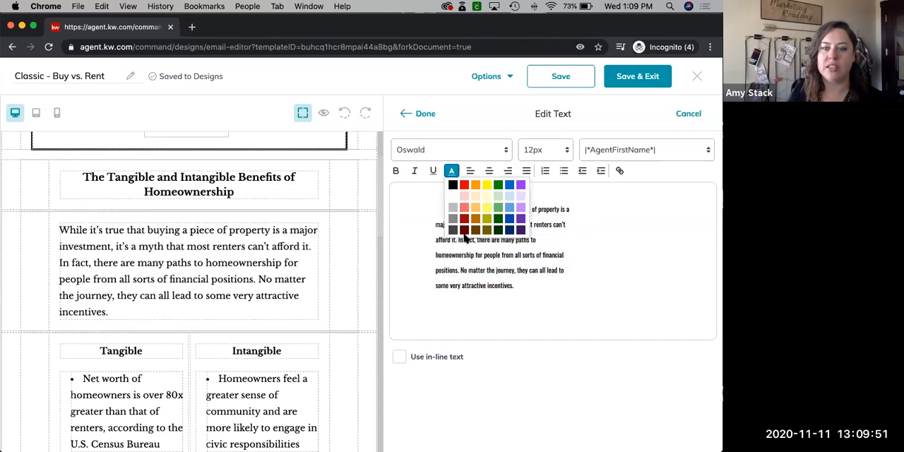
pyautogui.click(613, 224)
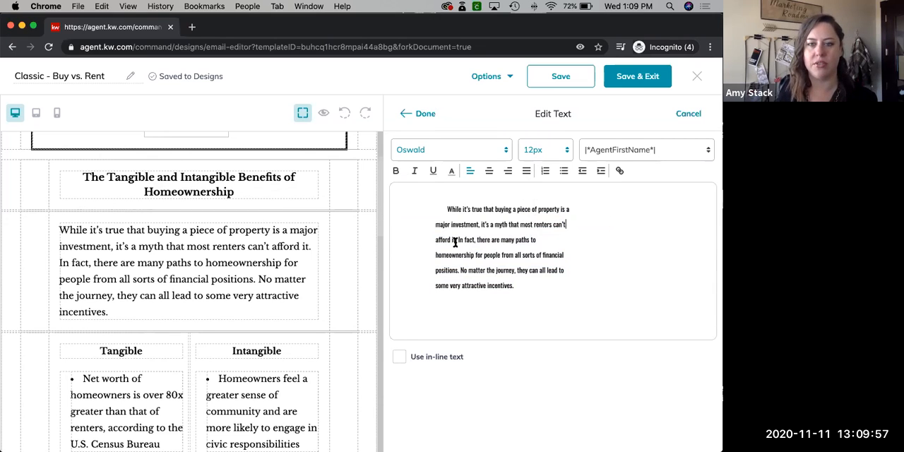
# Try right alignment and indentation on the paragraph's third line, restoring left alignment and the original indent
pyautogui.click(452, 171)
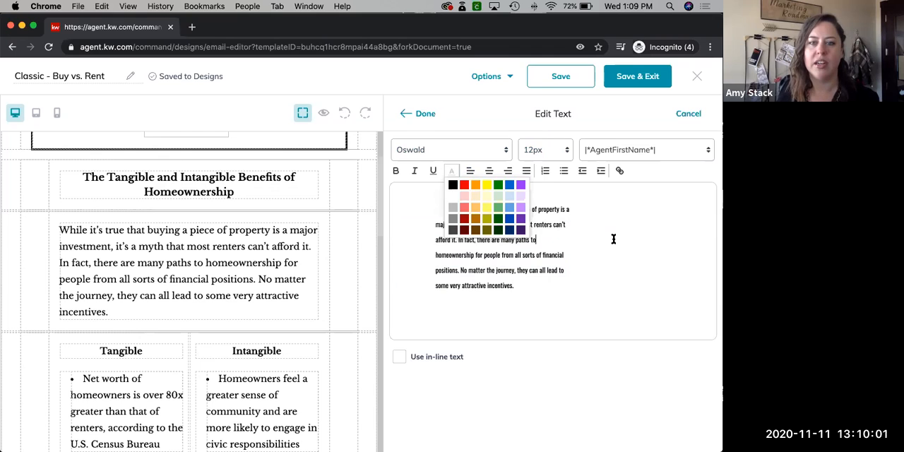
pyautogui.click(508, 170)
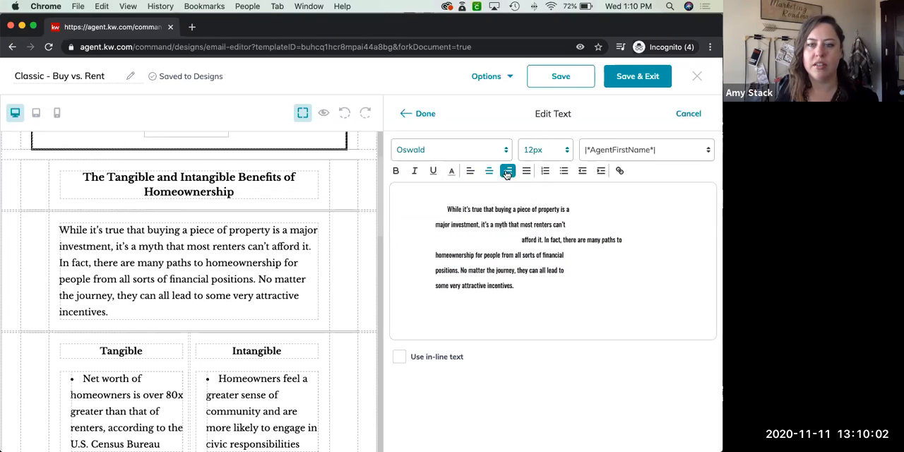
pyautogui.click(471, 171)
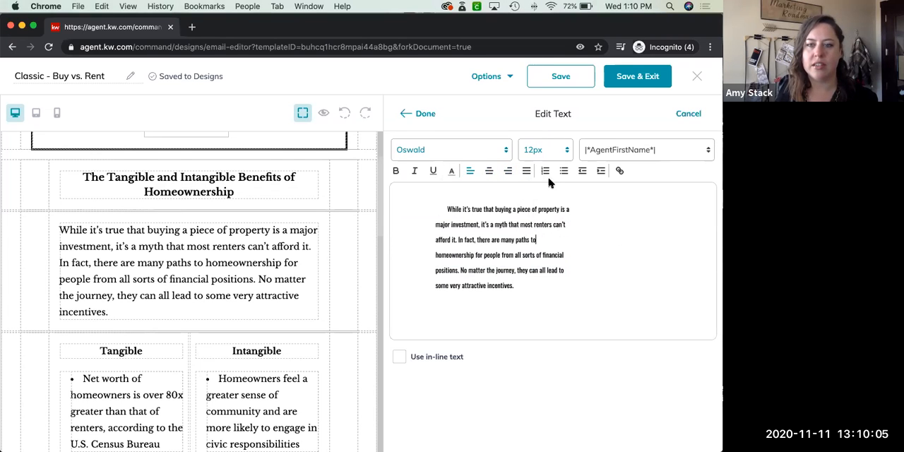
pyautogui.click(600, 171)
pyautogui.click(583, 173)
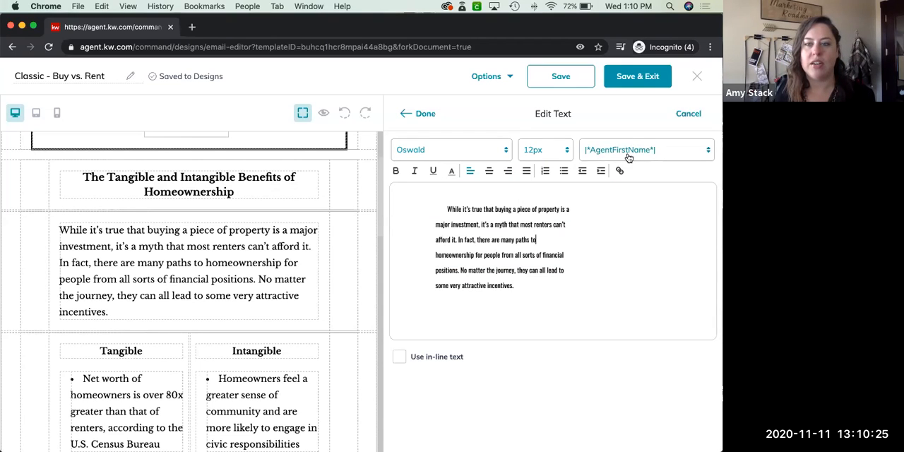
# Try the ContactFirstName merge tag after "there are many paths to" and delete it from the paragraph
pyautogui.click(699, 151)
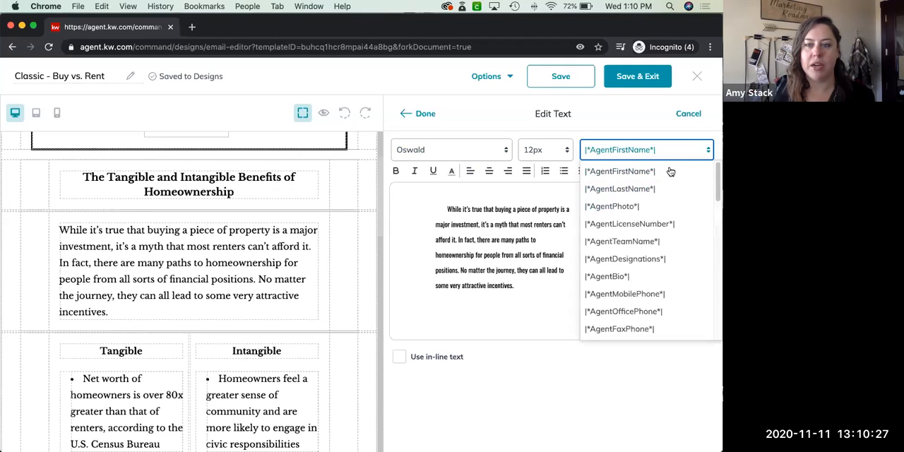
pyautogui.scroll(-2, 649, 316)
pyautogui.scroll(-10, 650, 314)
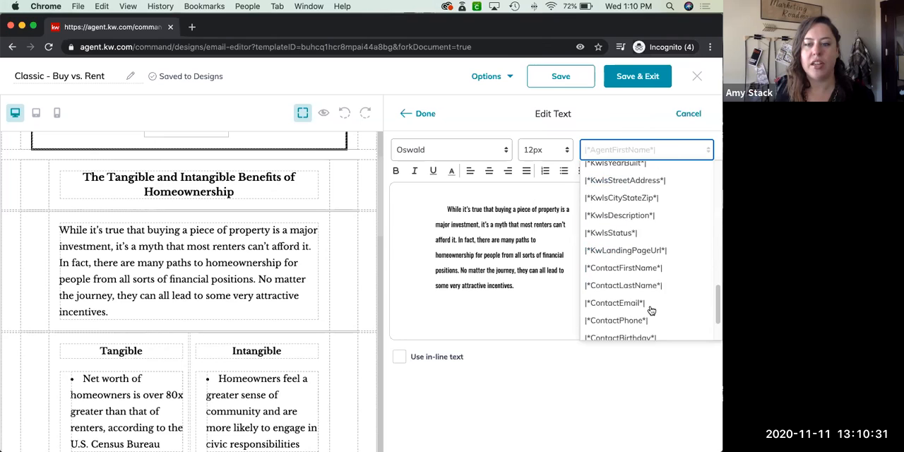
pyautogui.scroll(-2, 650, 312)
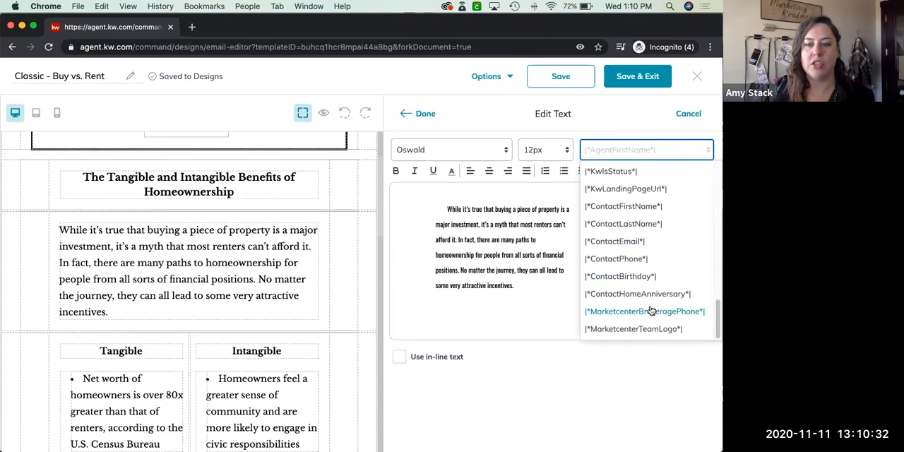
pyautogui.click(619, 207)
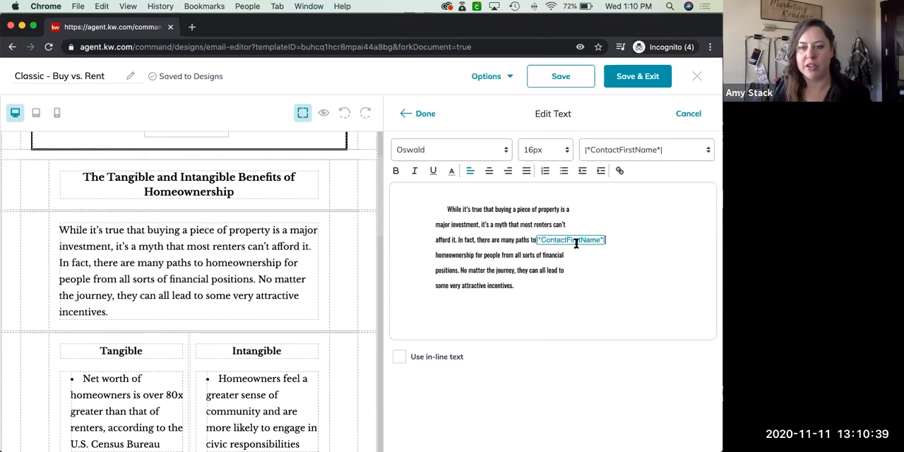
pyautogui.press('BackSpace')
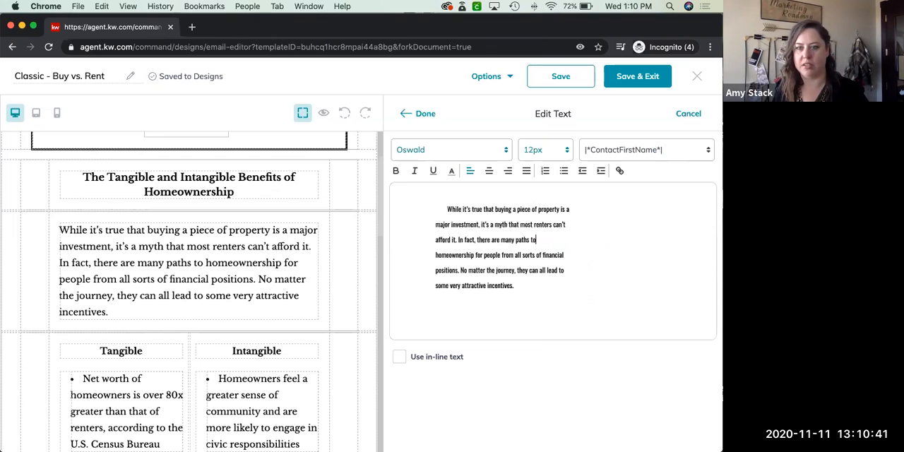
# Add the greeting "Hi |*ContactFirstName*|," on its own line above the introductory paragraph, then apply the text edit and save the design
pyautogui.click(449, 208)
pyautogui.press('Return')
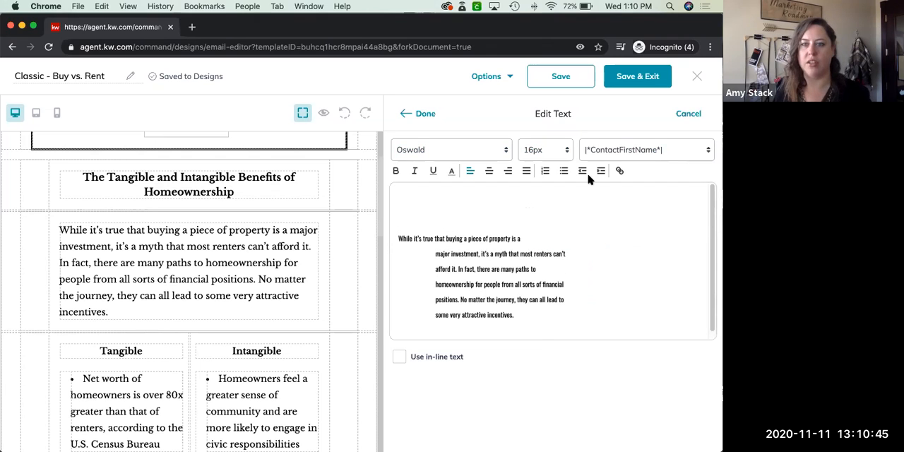
pyautogui.click(656, 150)
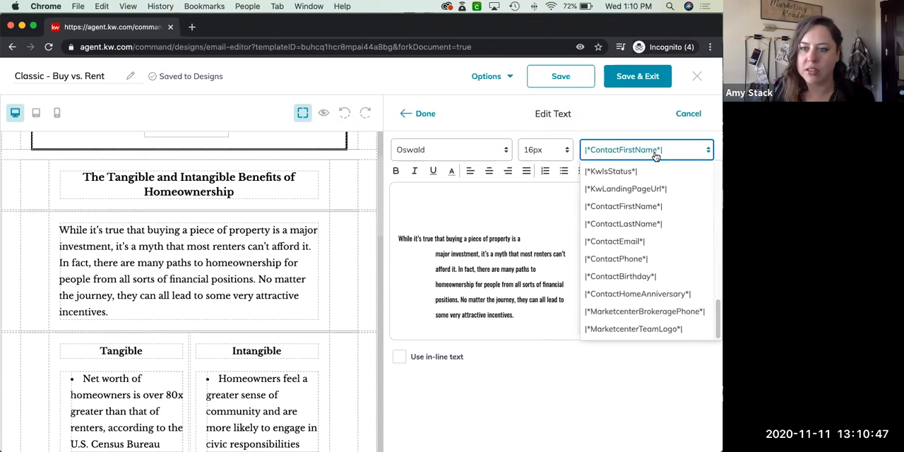
pyautogui.click(631, 206)
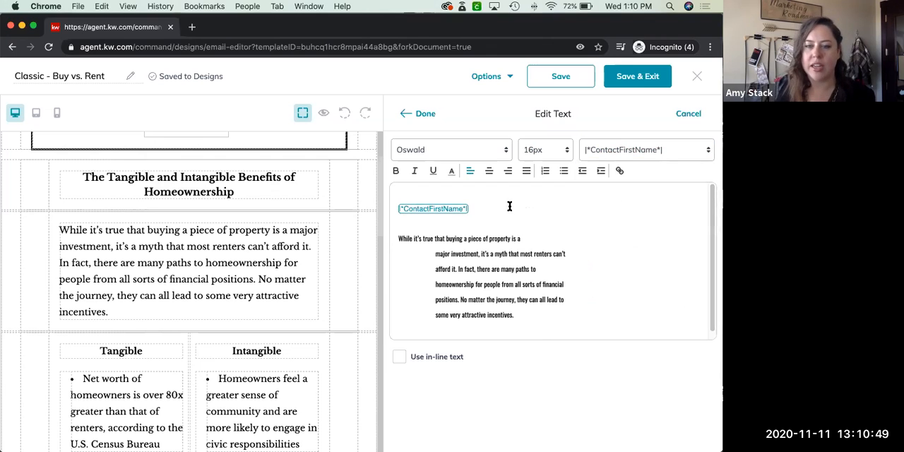
pyautogui.write('Hi')
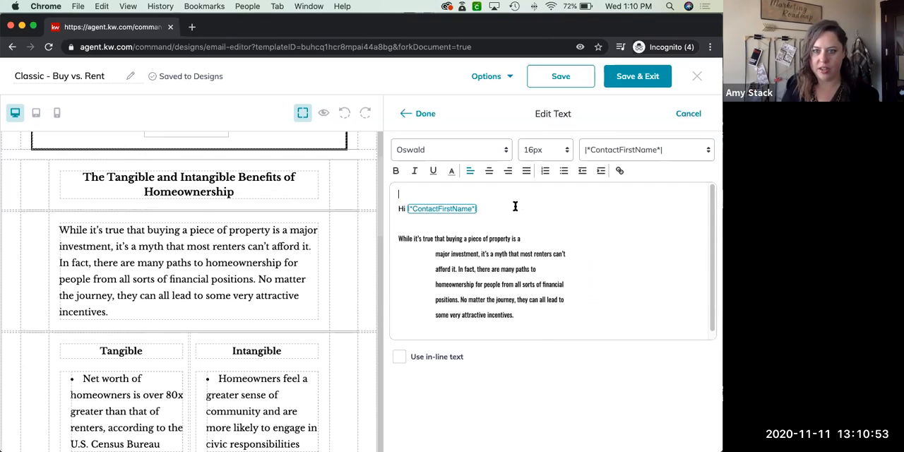
pyautogui.click(486, 209)
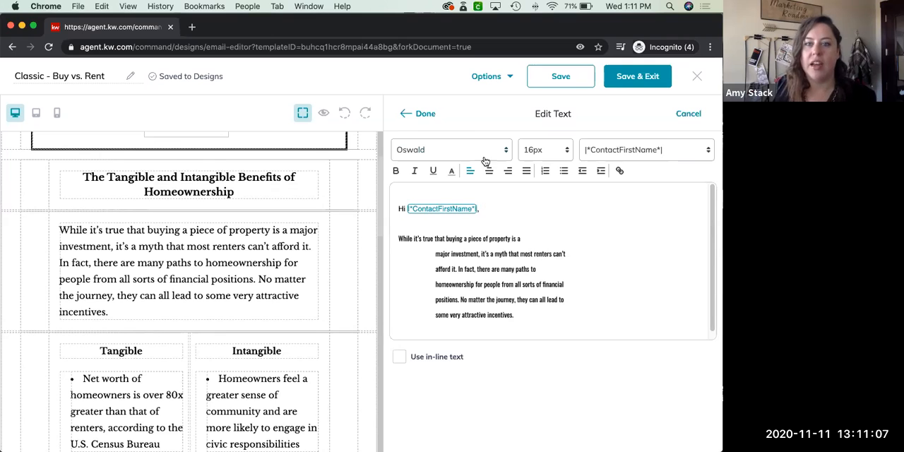
pyautogui.click(429, 115)
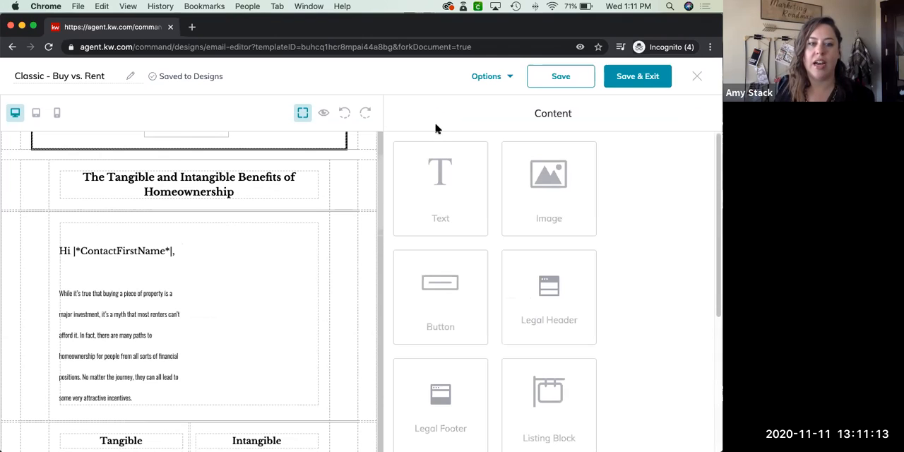
pyautogui.click(552, 83)
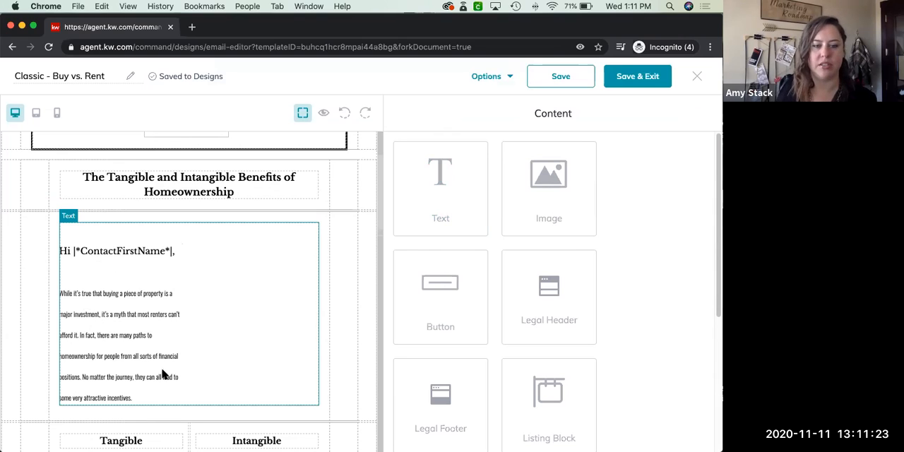
# Preview the email in desktop view to check the greeting and paragraph, and return to the editor
pyautogui.click(322, 114)
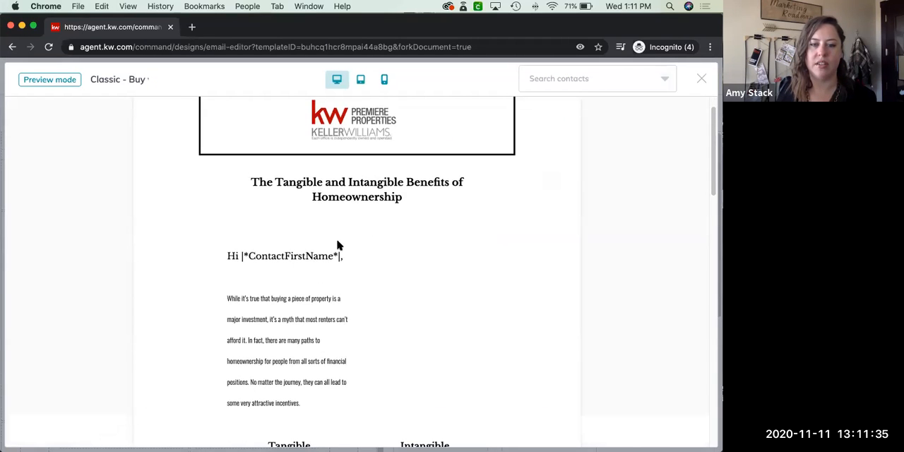
pyautogui.scroll(-5, 433, 275)
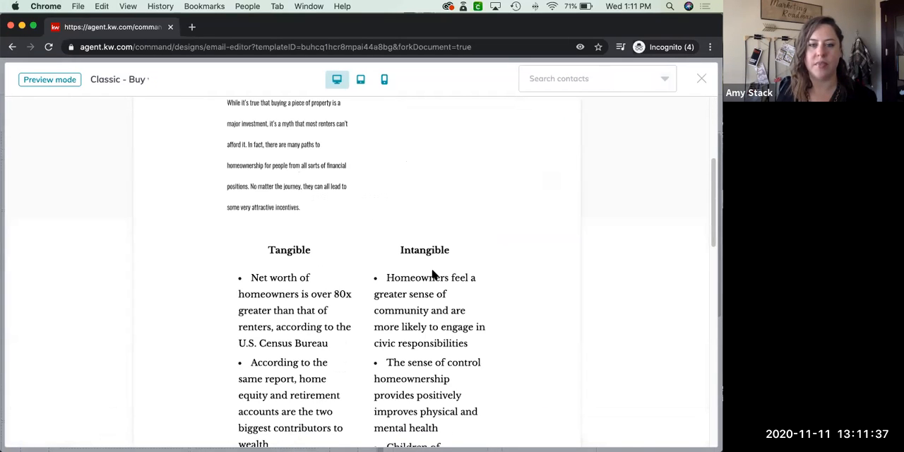
pyautogui.scroll(3, 434, 275)
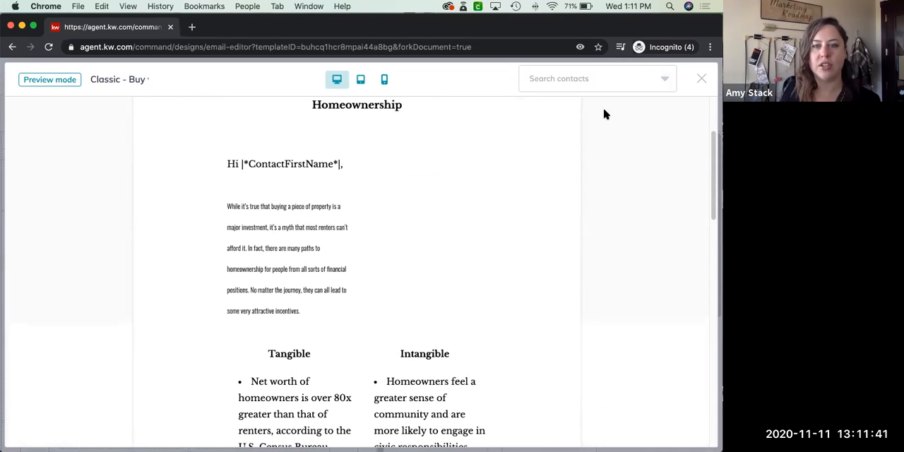
pyautogui.click(699, 80)
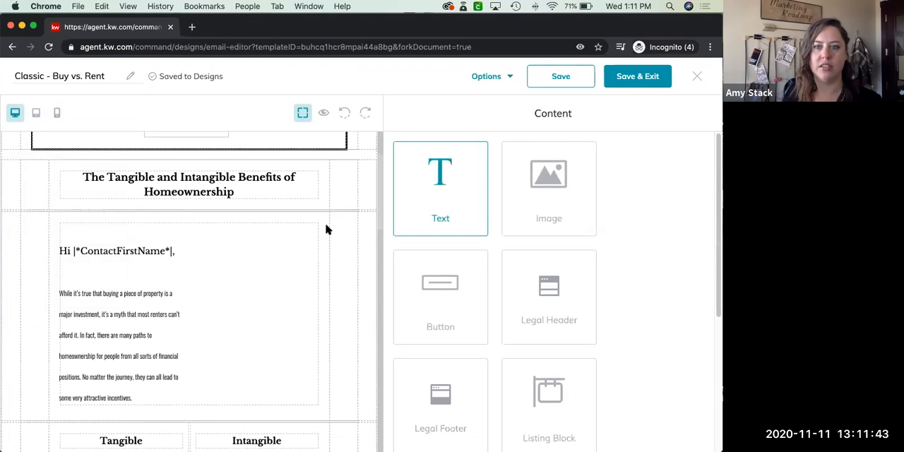
# Download the email template and open the resulting "Classic - Buy vs. Rent.html" file in the browser
pyautogui.click(510, 78)
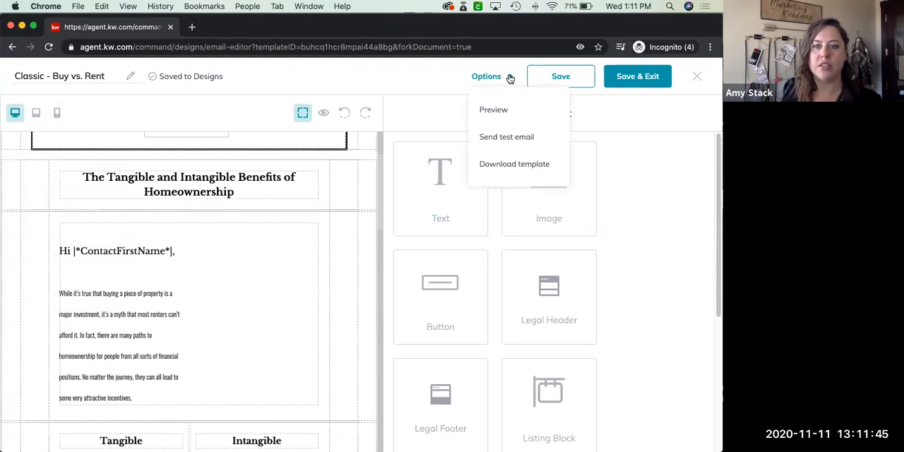
pyautogui.click(510, 169)
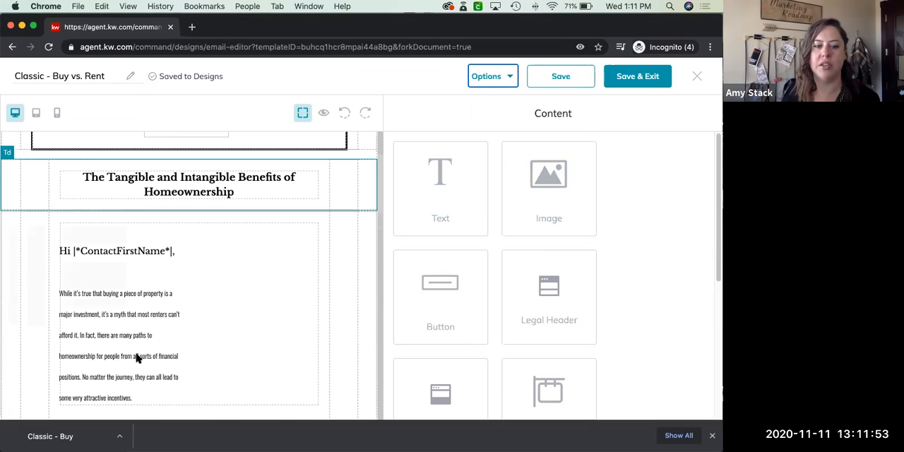
pyautogui.click(72, 439)
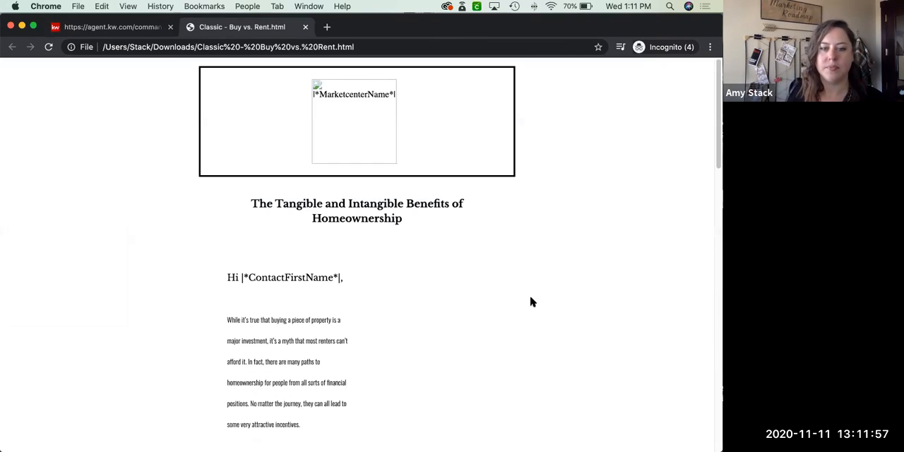
# Look through the downloaded HTML version of the email and close it to return to the email editor
pyautogui.scroll(-10, 532, 302)
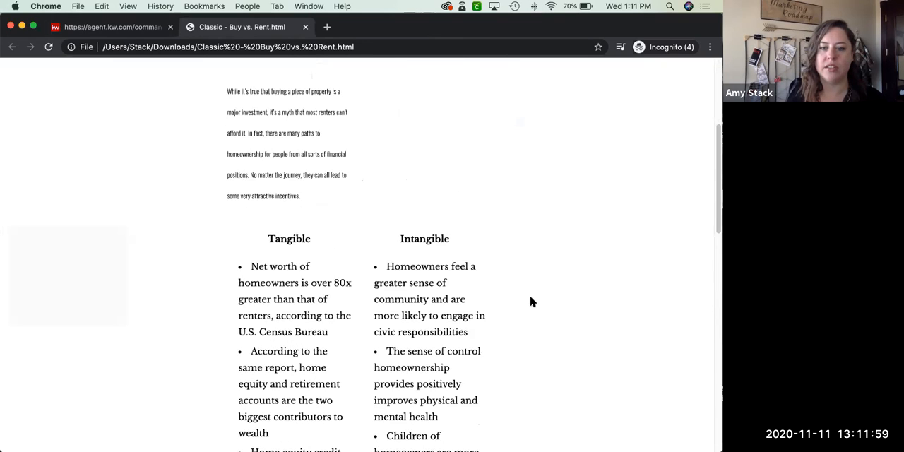
pyautogui.scroll(2, 499, 231)
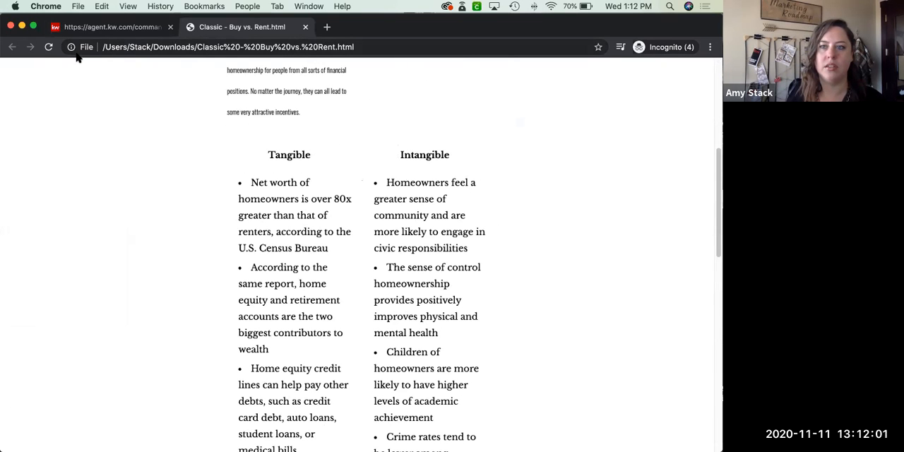
pyautogui.moveTo(423, 36); pyautogui.dragTo(423, 84)
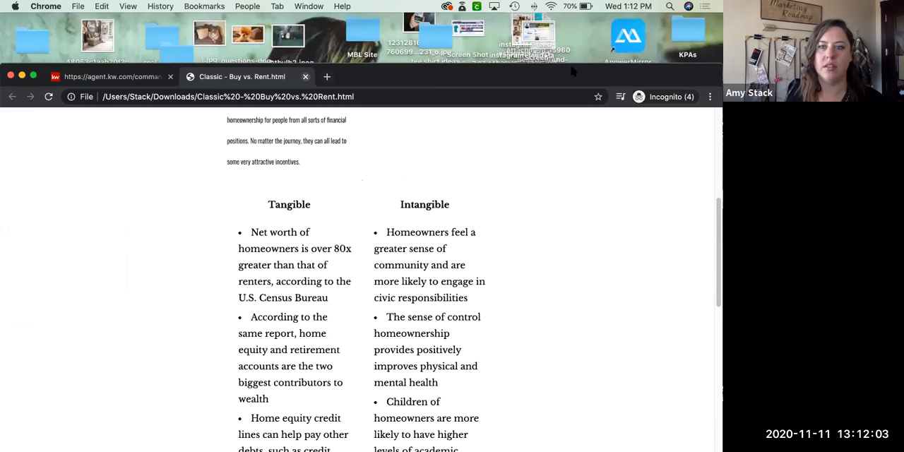
pyautogui.click(305, 76)
pyautogui.moveTo(575, 76); pyautogui.dragTo(575, 27)
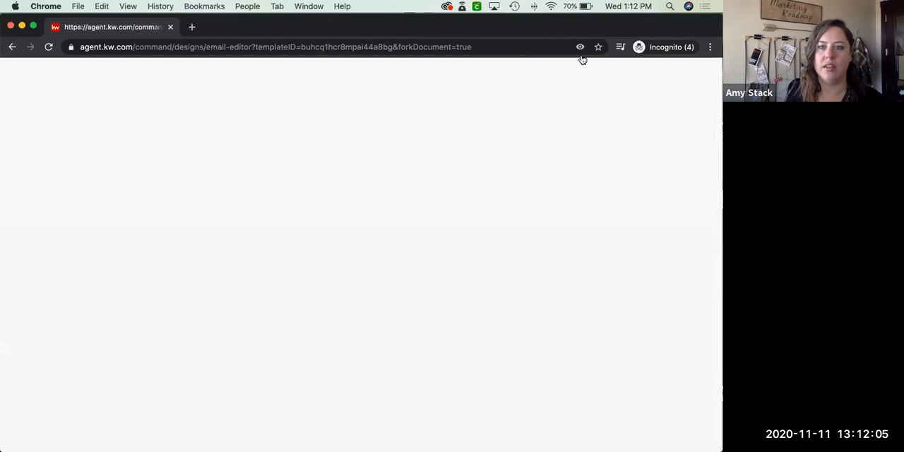
# Send a test email of the design to the agent's own email address and save the design
pyautogui.click(490, 137)
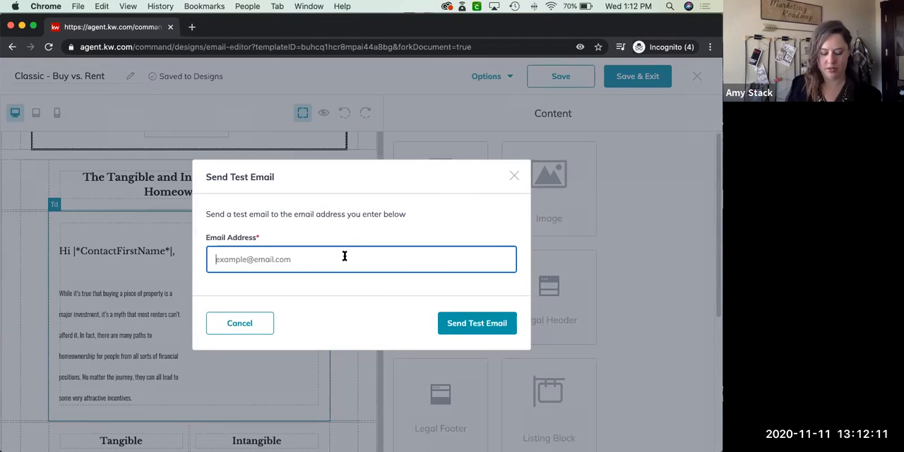
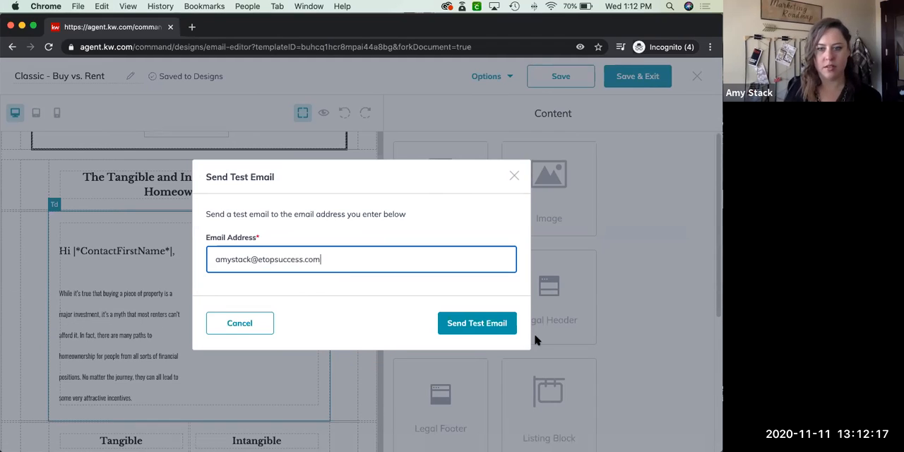
pyautogui.click(495, 322)
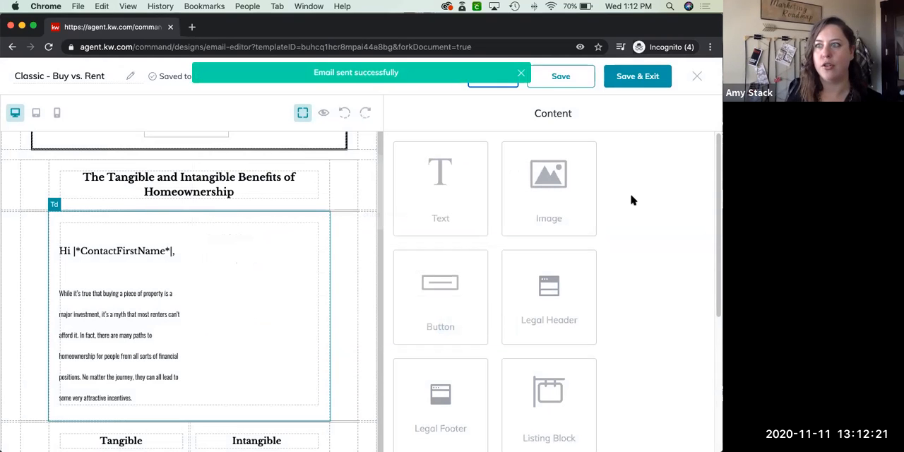
pyautogui.click(560, 75)
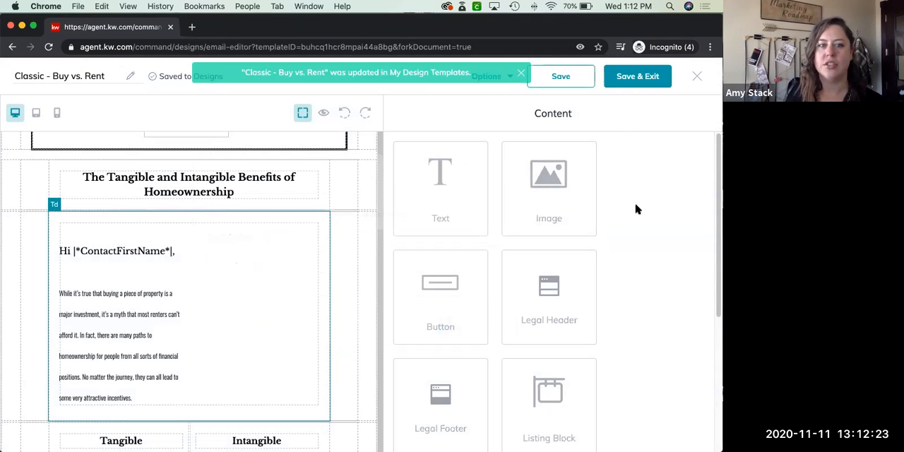
# Save and exit the "Classic - Buy vs. Rent" design, and start a new blank email template
pyautogui.click(653, 82)
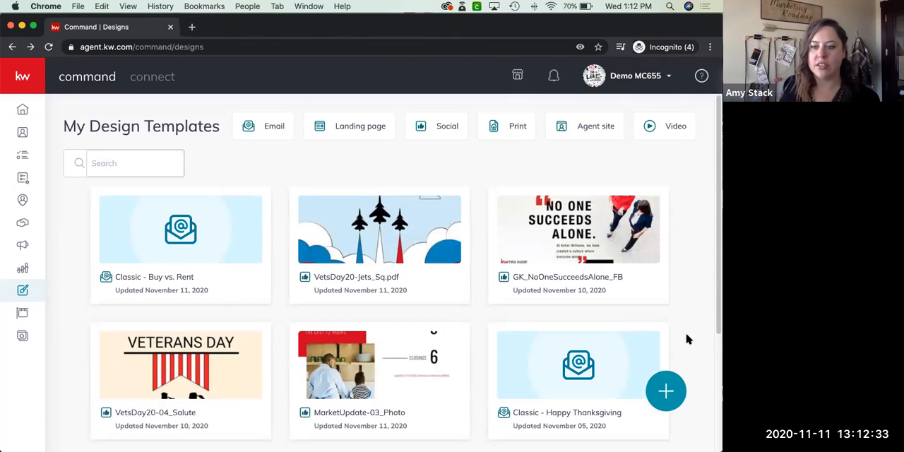
pyautogui.click(669, 390)
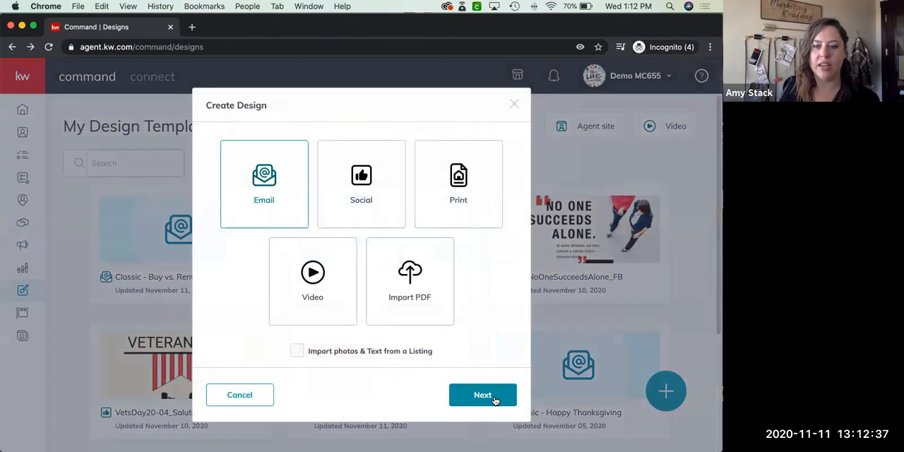
pyautogui.click(495, 397)
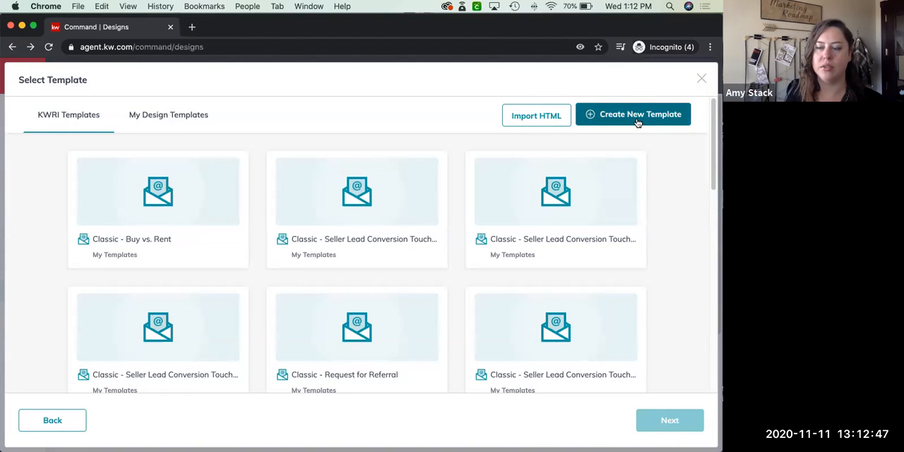
pyautogui.click(637, 117)
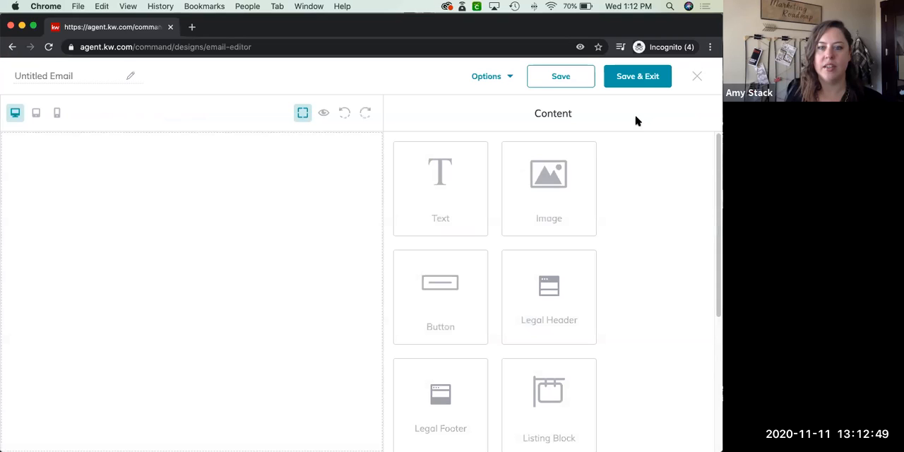
# Name the new email "test email" and add a Legal Header block at the start of its body
pyautogui.click(94, 78)
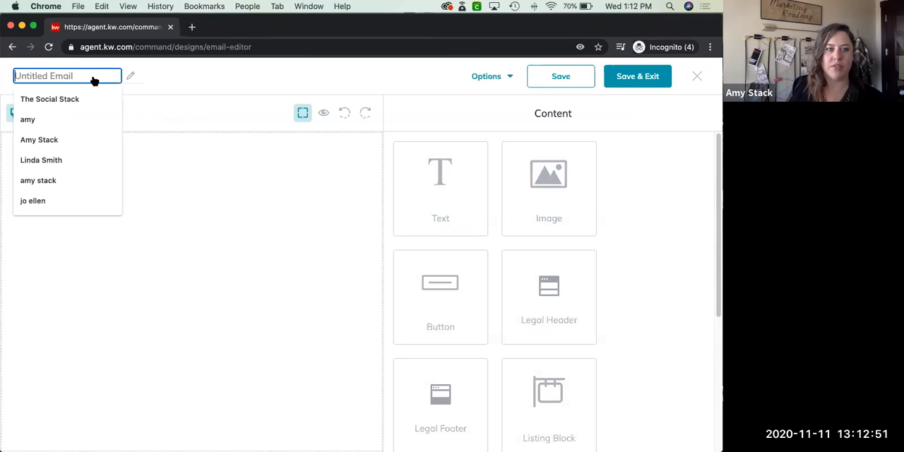
pyautogui.write('test email')
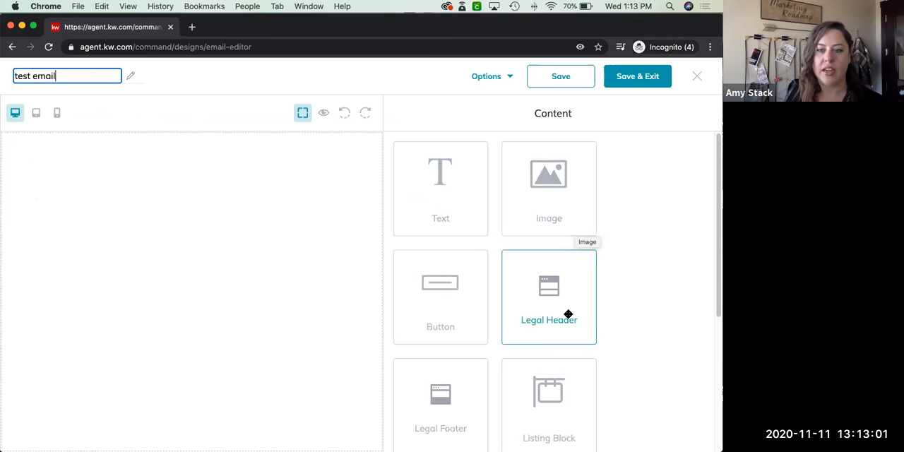
pyautogui.moveTo(714, 232); pyautogui.dragTo(716, 367)
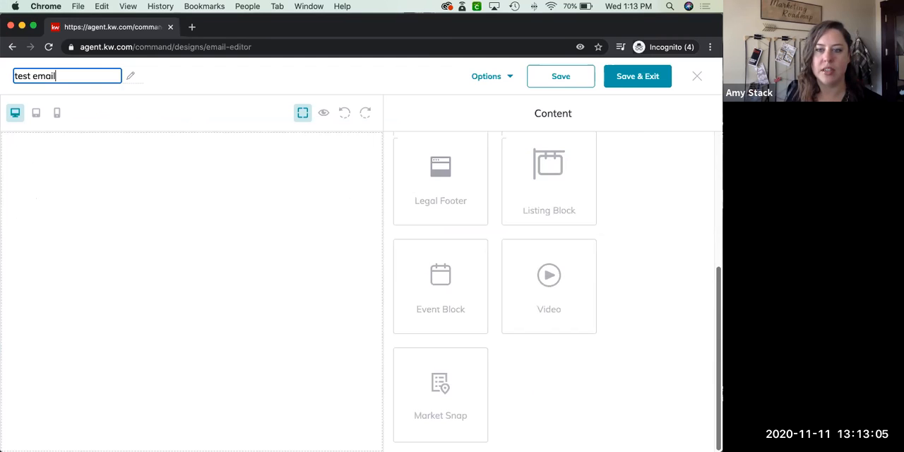
pyautogui.scroll(5, 709, 240)
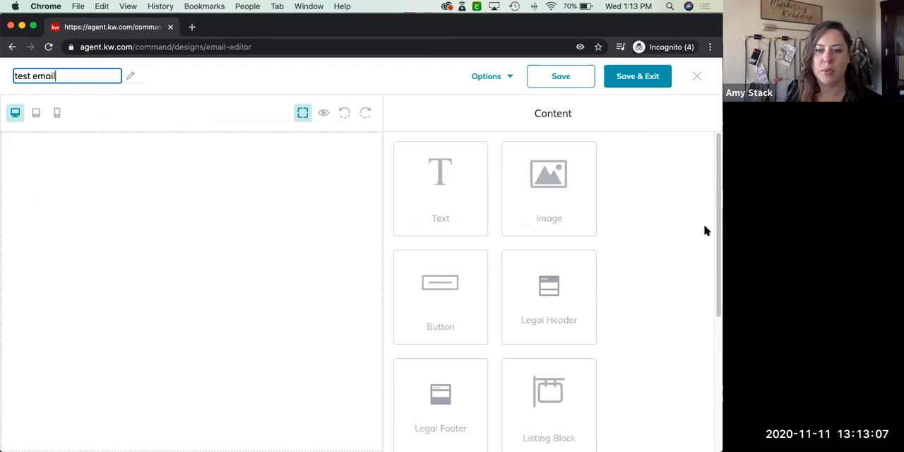
pyautogui.moveTo(559, 285); pyautogui.dragTo(247, 183)
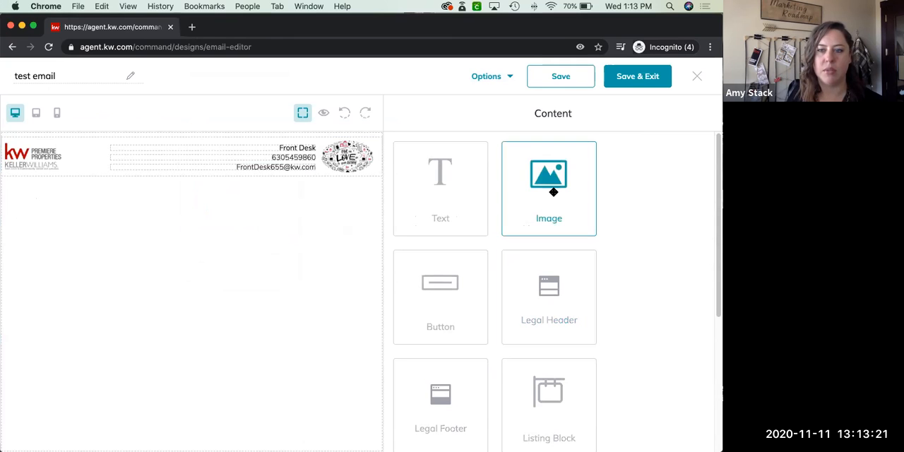
# Add an image block below the legal header using the COMMAND banner from My Images
pyautogui.moveTo(553, 193); pyautogui.dragTo(324, 244)
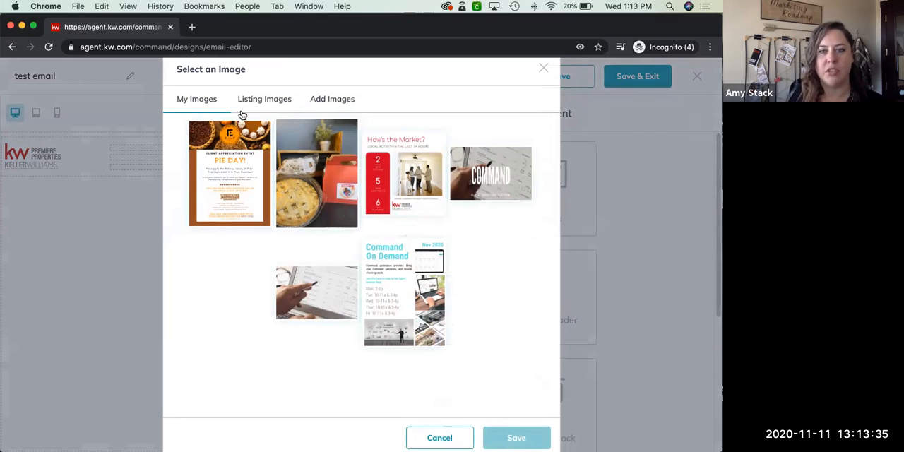
pyautogui.click(321, 102)
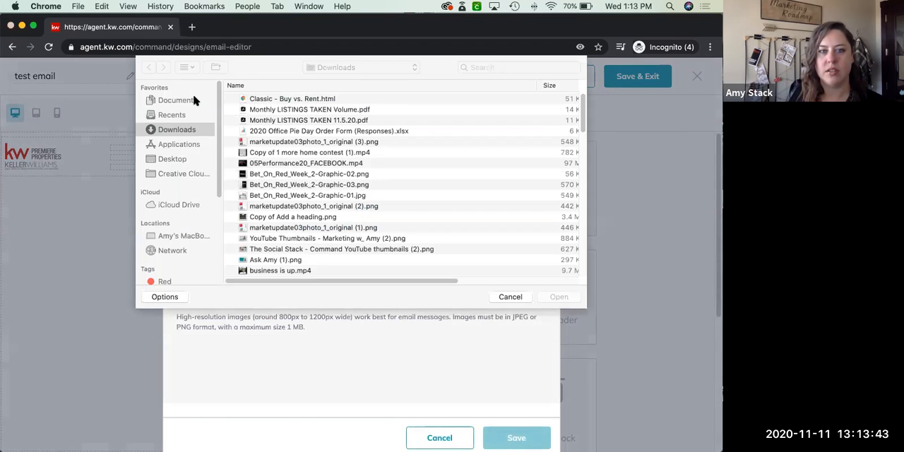
pyautogui.click(511, 297)
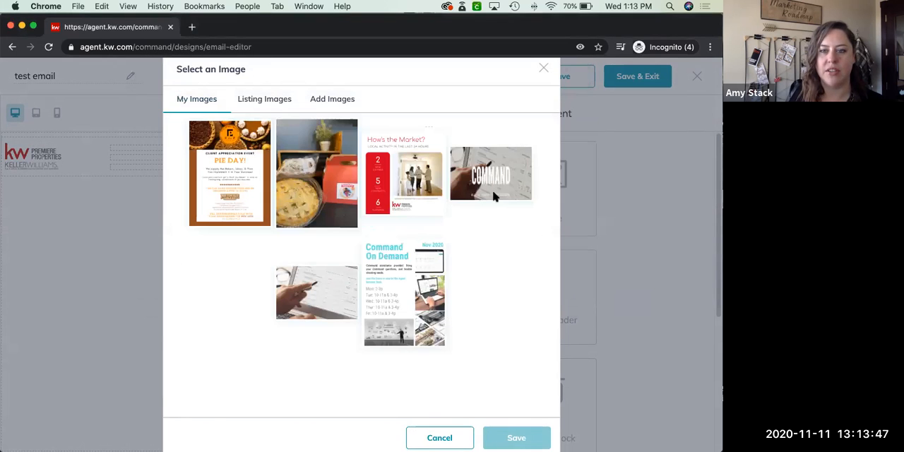
pyautogui.click(493, 193)
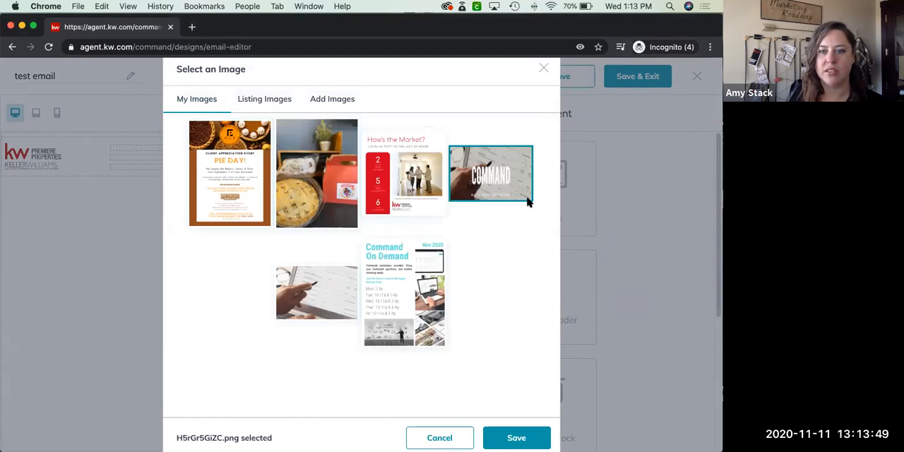
pyautogui.click(517, 438)
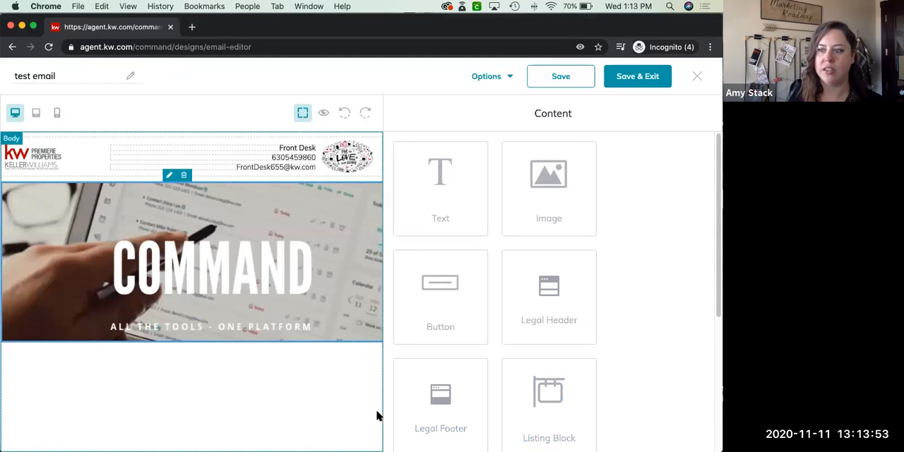
# Set the COMMAND image's width to 600 px and apply the change
pyautogui.click(169, 177)
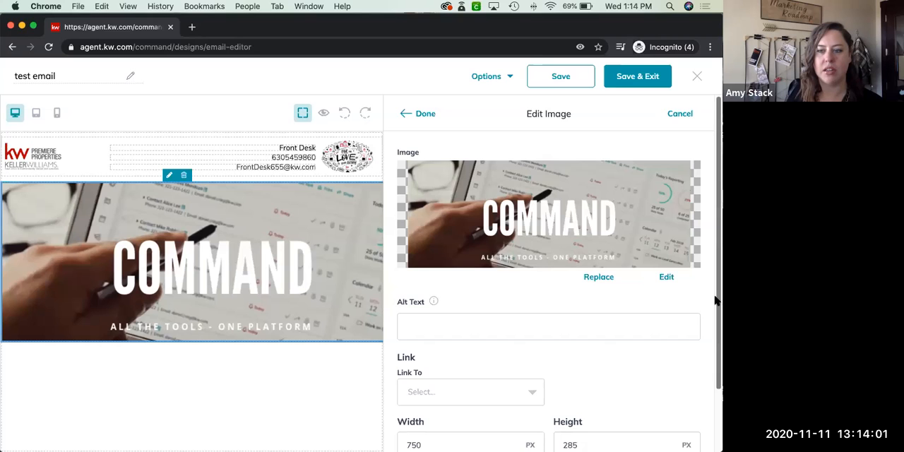
pyautogui.scroll(-2, 711, 353)
pyautogui.click(512, 327)
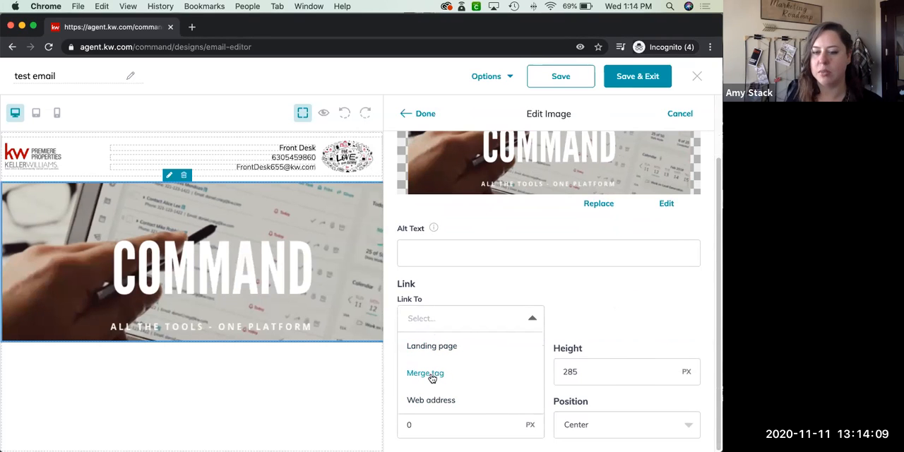
pyautogui.click(602, 324)
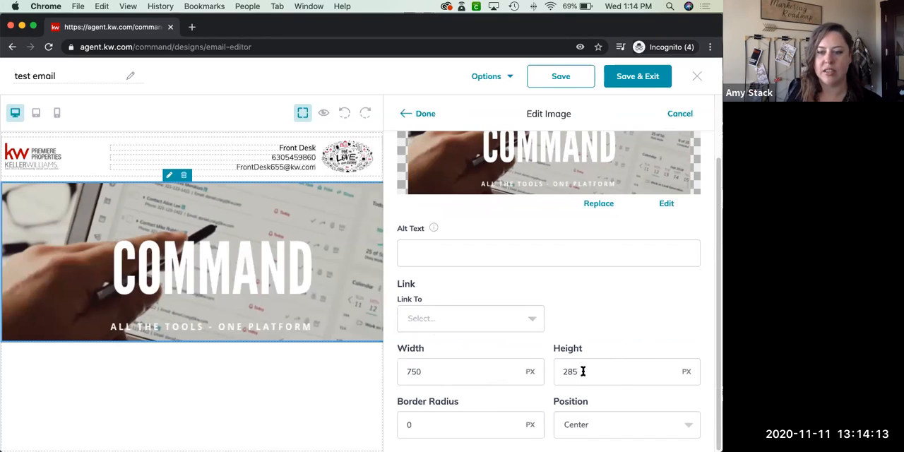
pyautogui.click(452, 378)
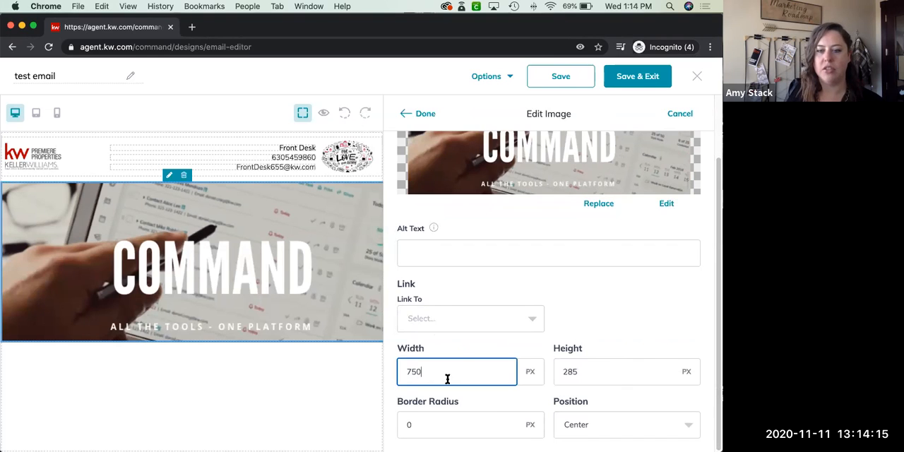
pyautogui.moveTo(437, 373); pyautogui.dragTo(385, 380)
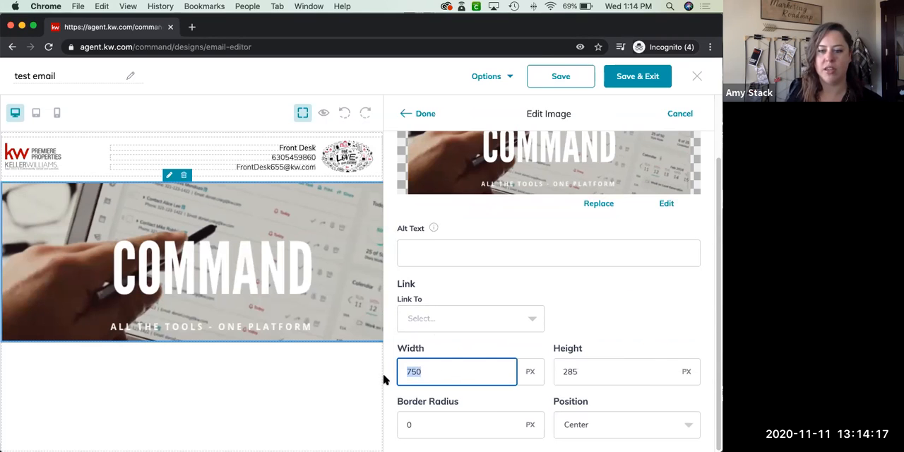
pyautogui.write('600')
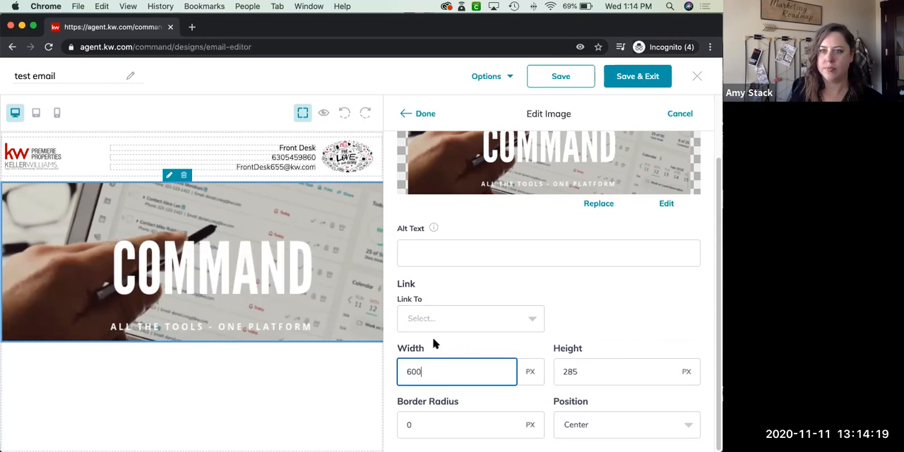
pyautogui.click(425, 114)
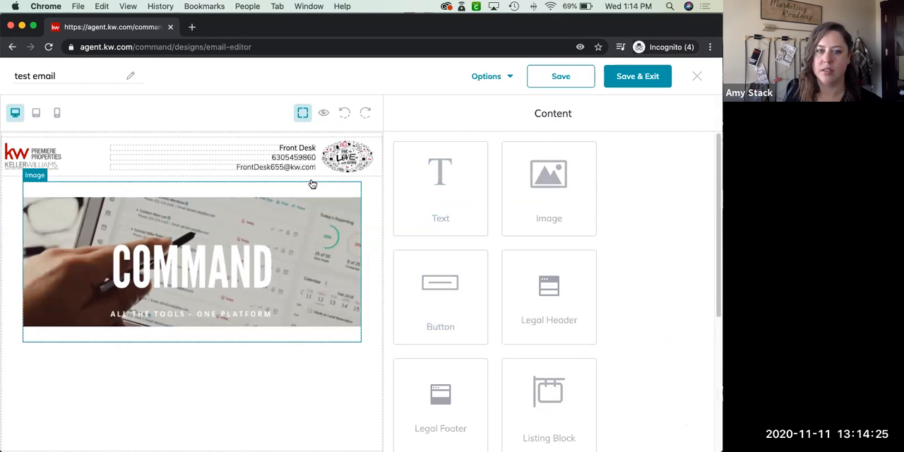
# Restore the COMMAND image's width to 750 px and apply the change
pyautogui.click(337, 178)
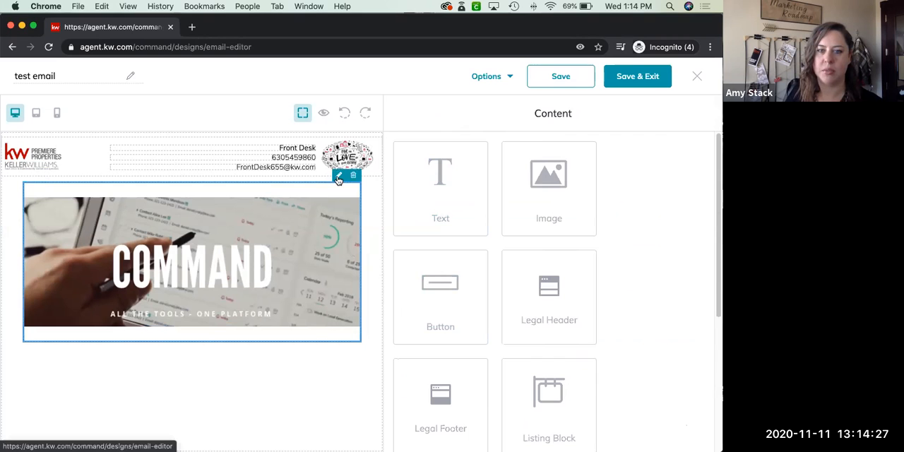
pyautogui.click(400, 442)
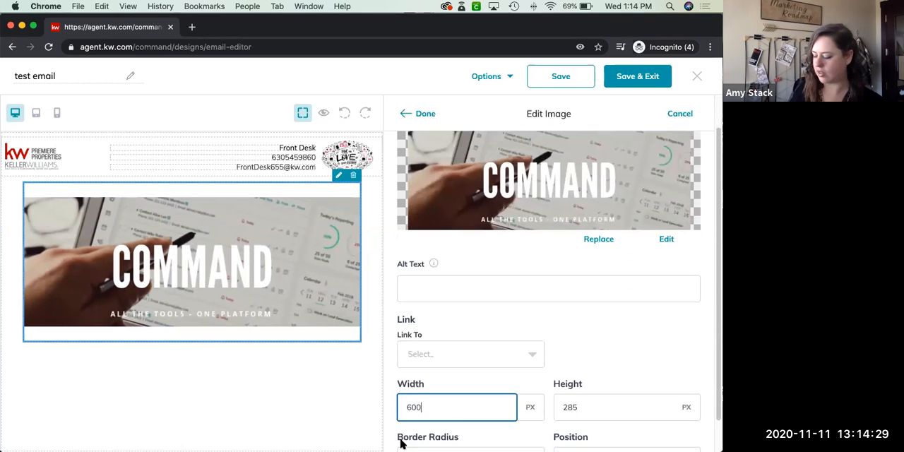
pyautogui.write('750')
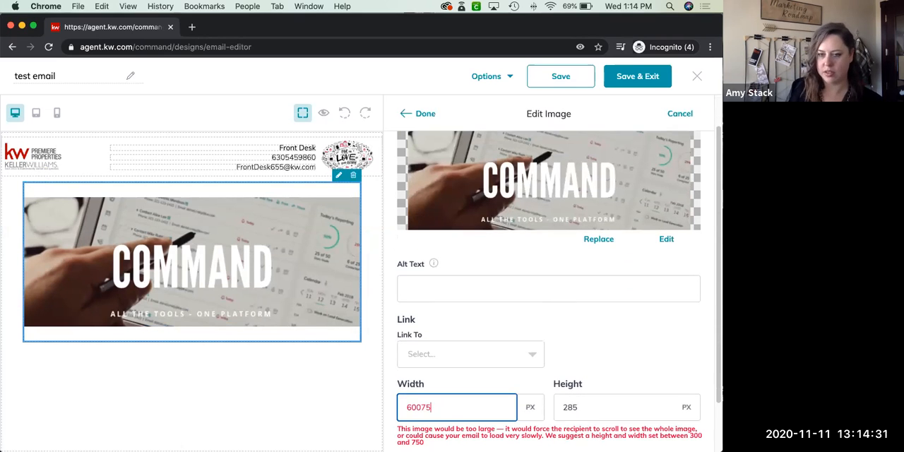
pyautogui.press('BackSpace')
pyautogui.press('BackSpace')
pyautogui.press('BackSpace')
pyautogui.press('BackSpace')
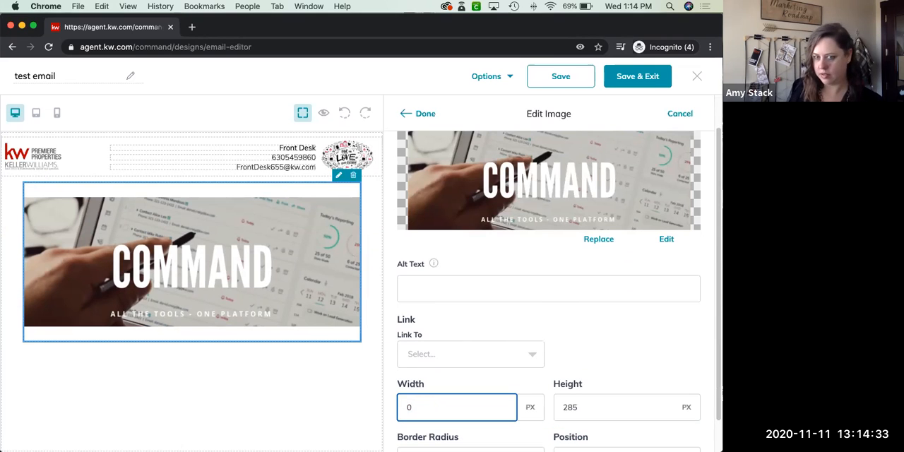
pyautogui.click(424, 114)
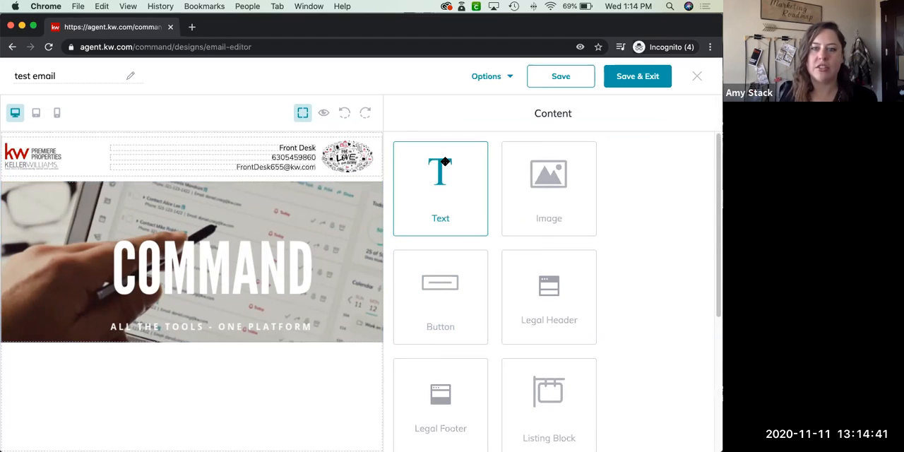
# Add a text block directly below the COMMAND image and open its text for editing
pyautogui.moveTo(445, 161); pyautogui.dragTo(291, 348)
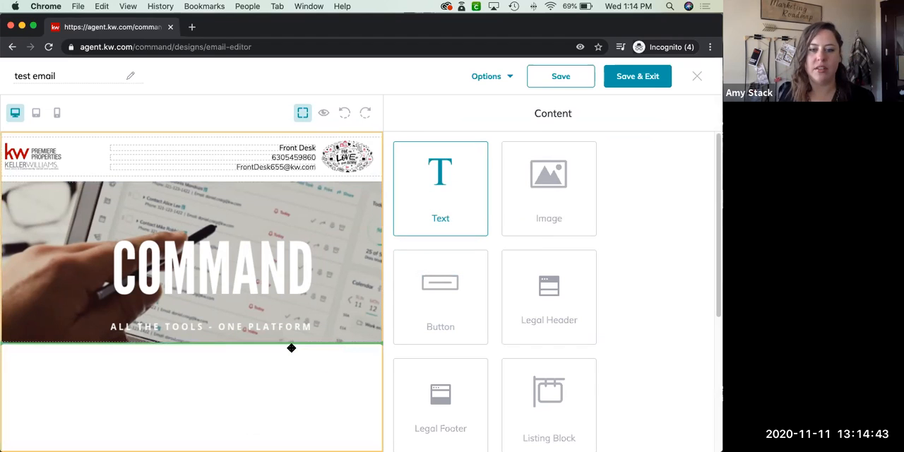
pyautogui.click(270, 354)
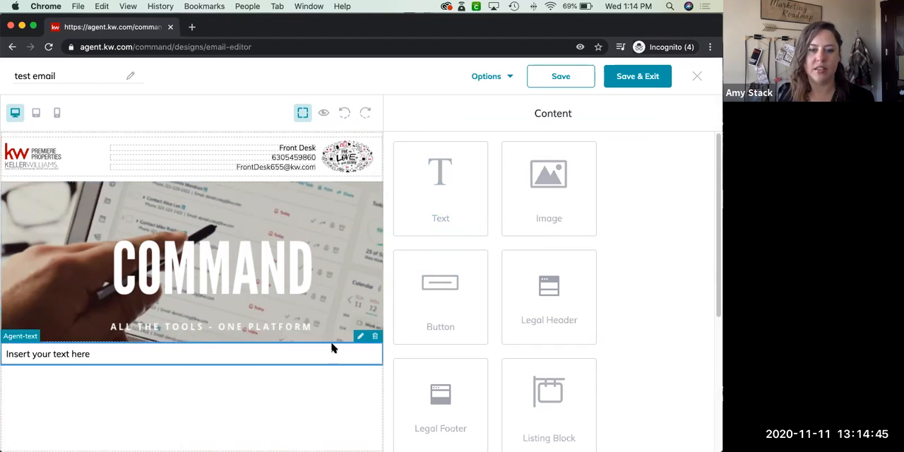
pyautogui.click(359, 337)
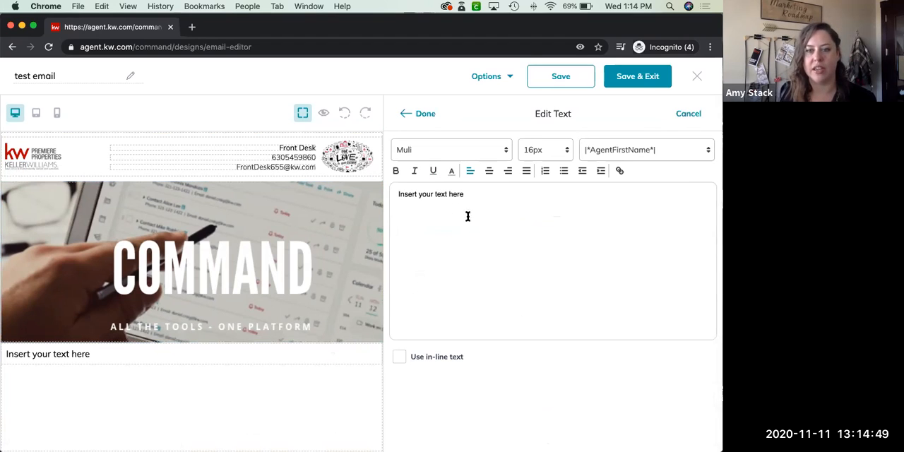
# Format the placeholder text as centered 38px Roboto and replace it with "Class Next Week!"
pyautogui.moveTo(481, 193); pyautogui.dragTo(393, 197)
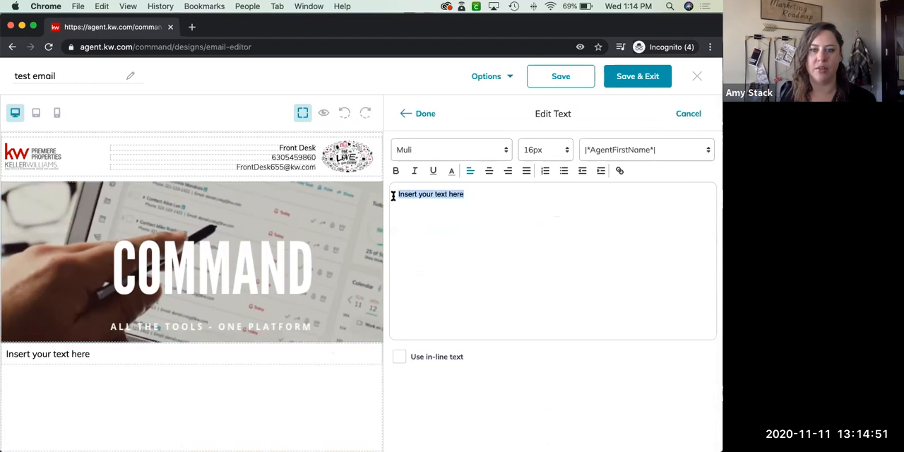
pyautogui.click(502, 154)
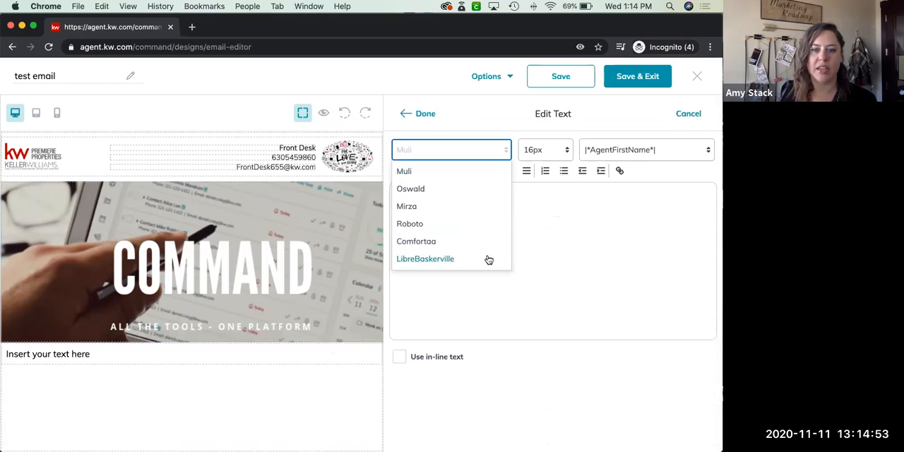
pyautogui.click(403, 223)
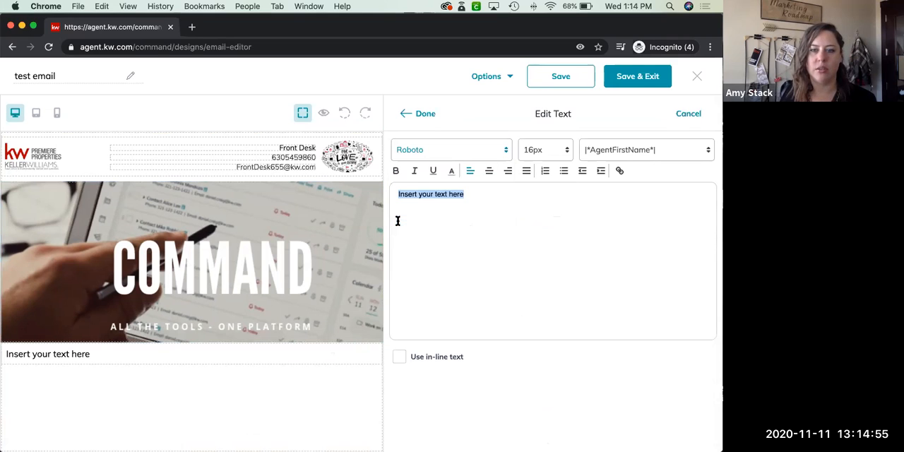
pyautogui.click(558, 156)
pyautogui.moveTo(569, 205); pyautogui.dragTo(569, 254)
pyautogui.click(537, 256)
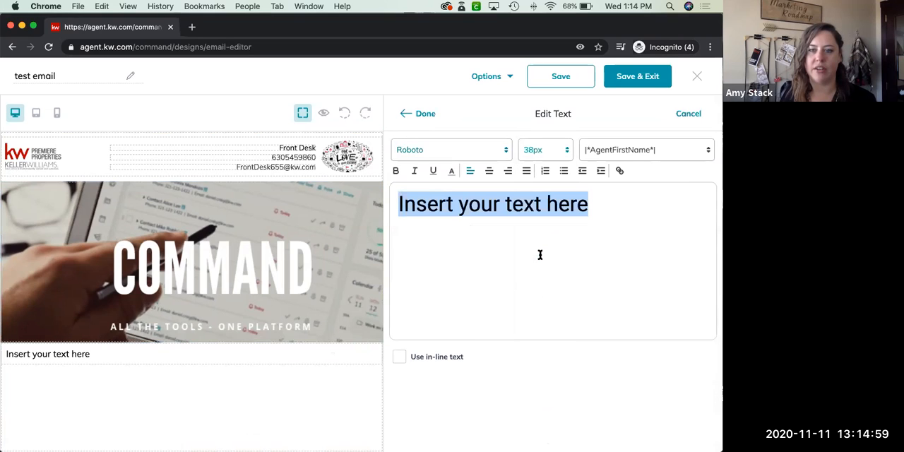
pyautogui.click(489, 172)
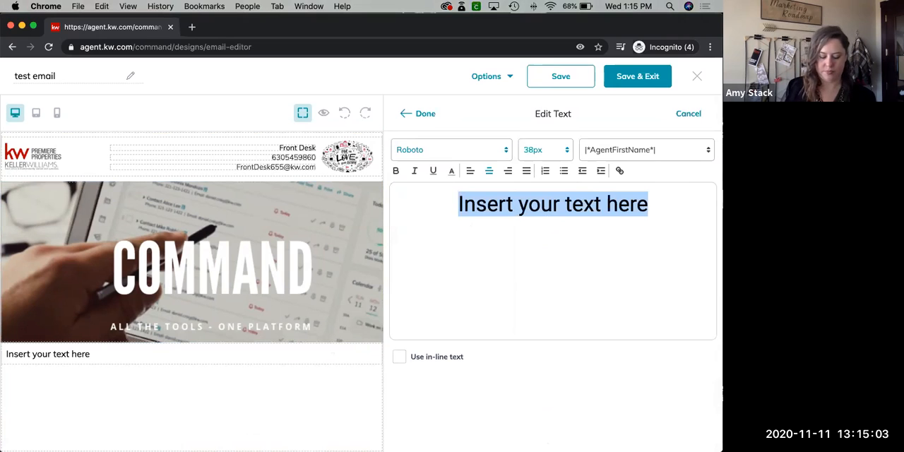
pyautogui.write('Class Next Week!')
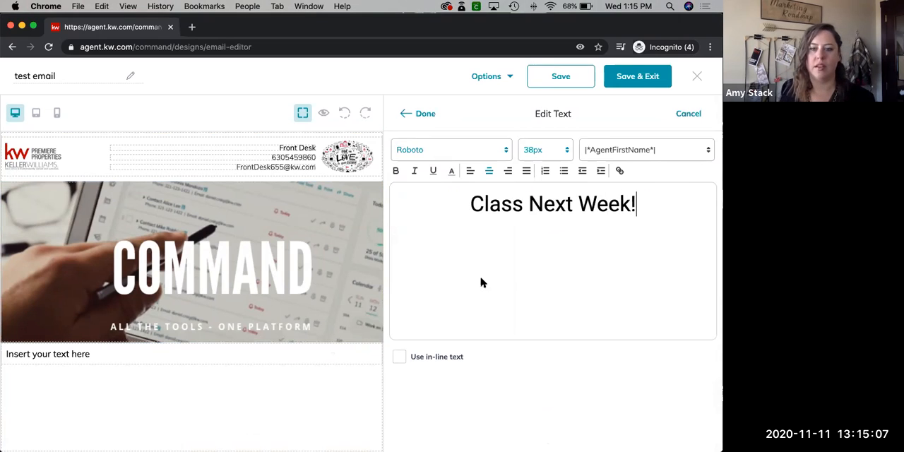
# Apply the "Class Next Week!" text and add a legal footer block directly beneath it
pyautogui.click(427, 115)
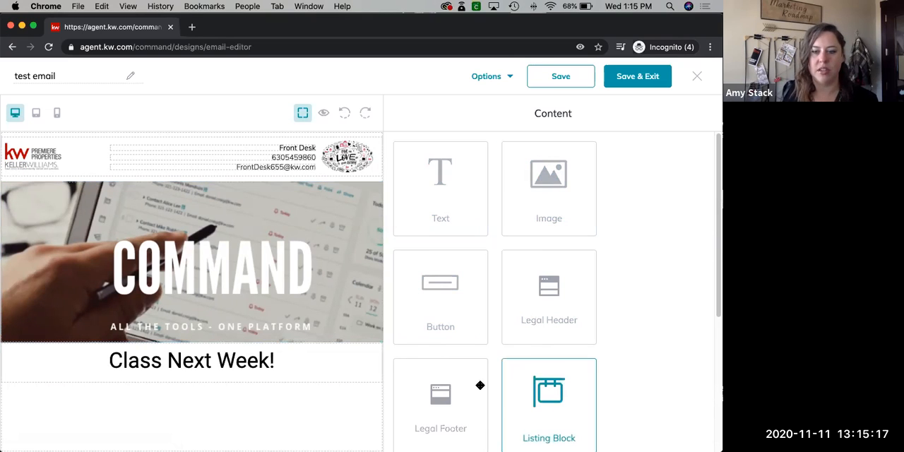
pyautogui.scroll(-1, 715, 258)
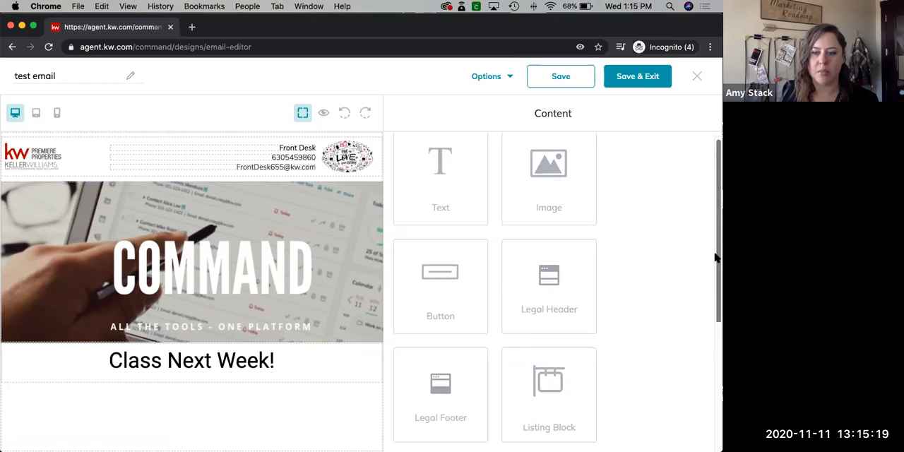
pyautogui.moveTo(715, 258); pyautogui.dragTo(711, 393)
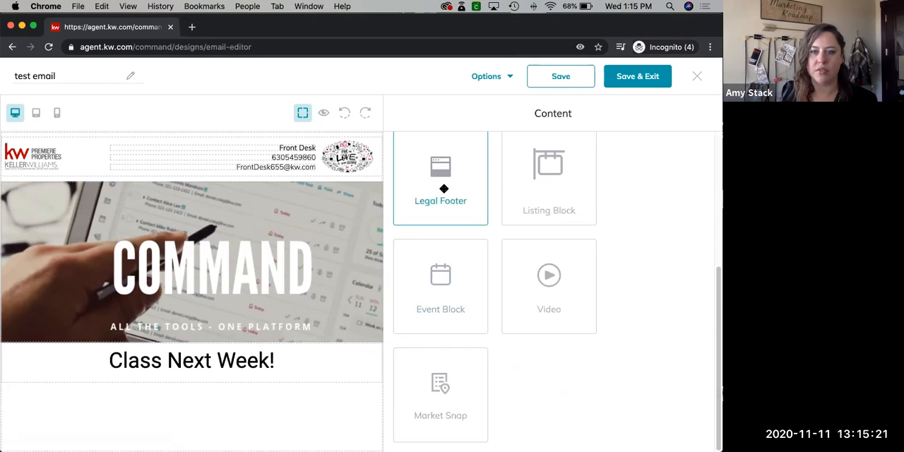
pyautogui.moveTo(431, 196)
pyautogui.mouseDown()
pyautogui.moveTo(327, 398)
pyautogui.moveTo(307, 417)
pyautogui.mouseUp()
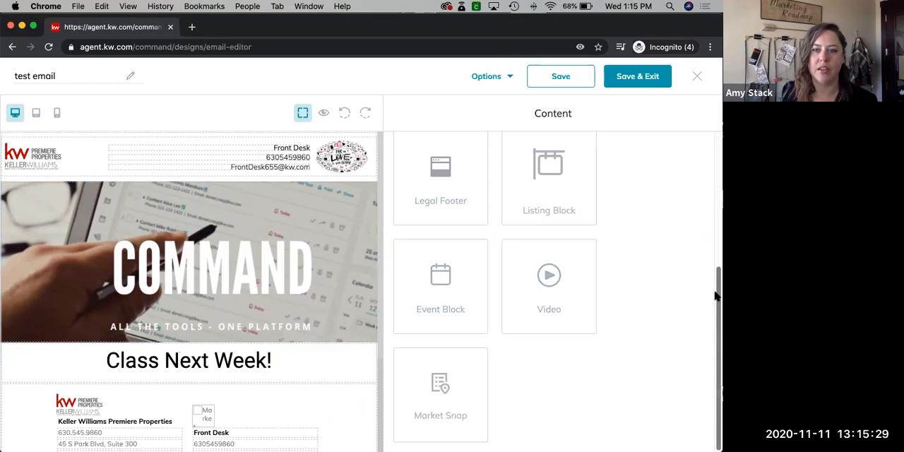
# Add a listing block between the "Class Next Week!" text and the legal footer
pyautogui.scroll(5, 698, 185)
pyautogui.scroll(-5, 710, 333)
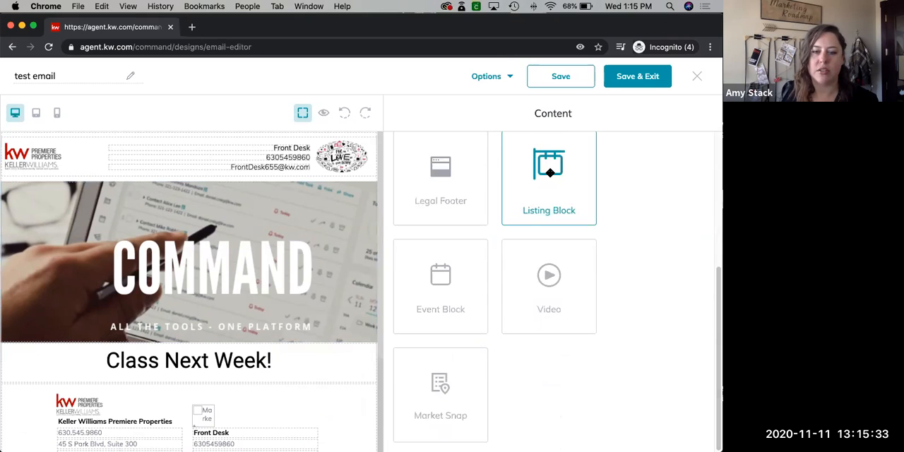
pyautogui.moveTo(371, 357); pyautogui.dragTo(306, 401)
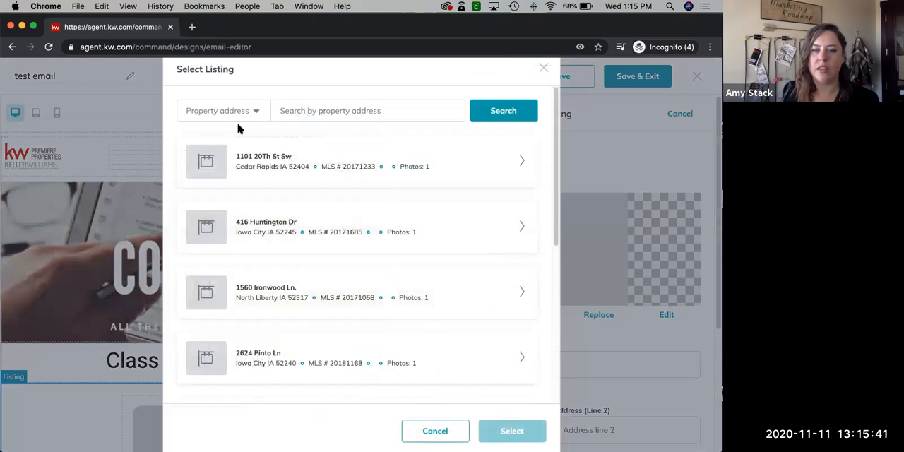
pyautogui.click(335, 108)
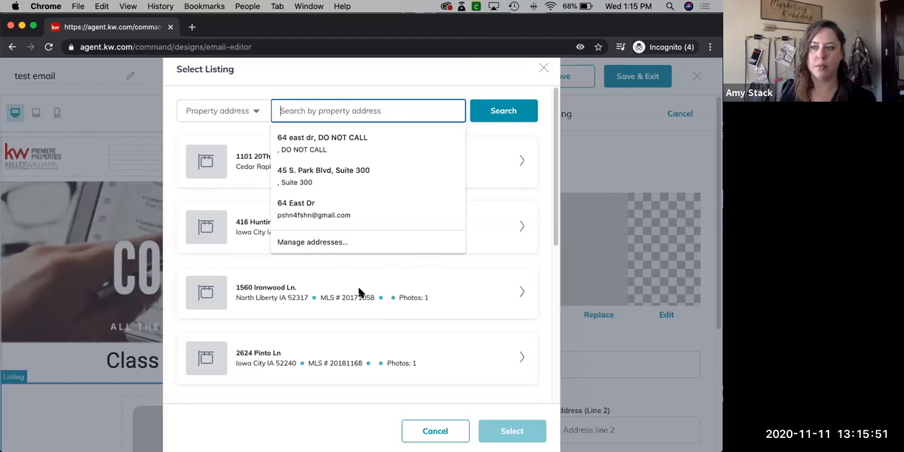
pyautogui.click(239, 198)
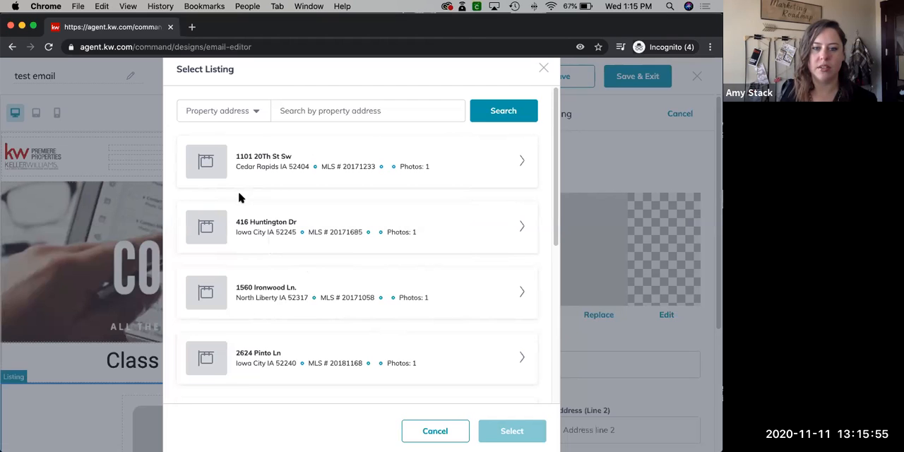
pyautogui.click(520, 359)
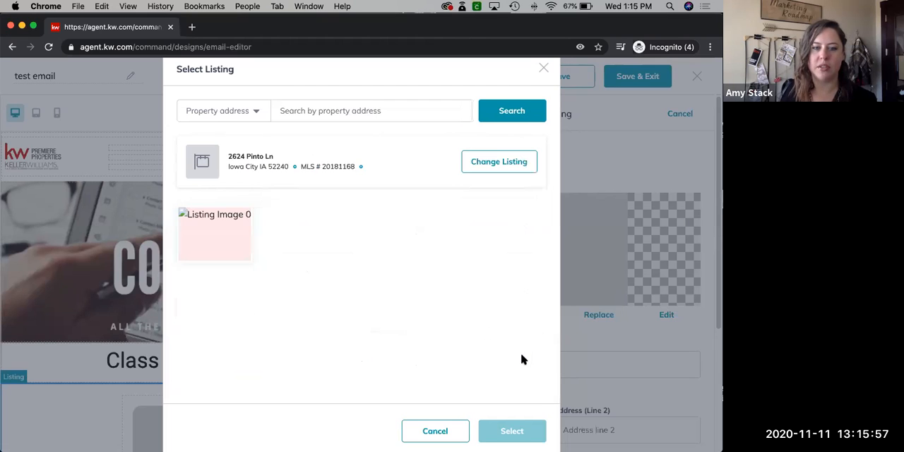
# Search the listings for 60137 and insert the Lacombe, LA property with its photo of the house behind the large trees
pyautogui.click(353, 110)
pyautogui.write('6013')
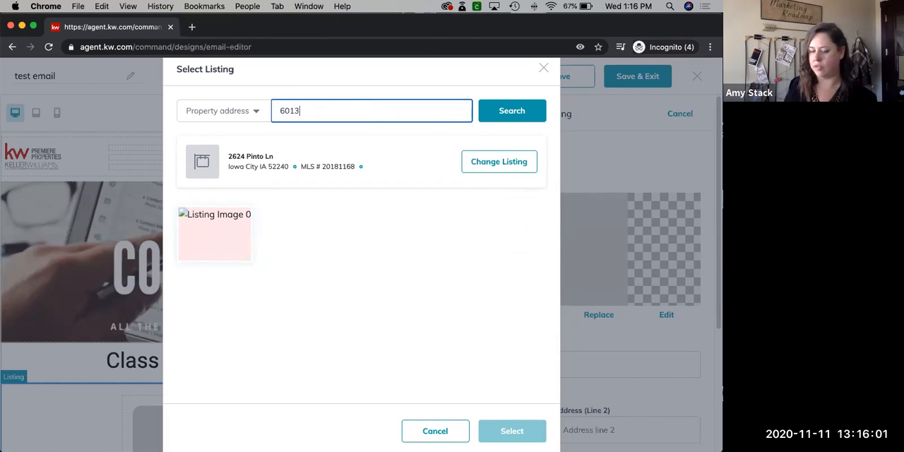
pyautogui.write('7')
pyautogui.click(502, 111)
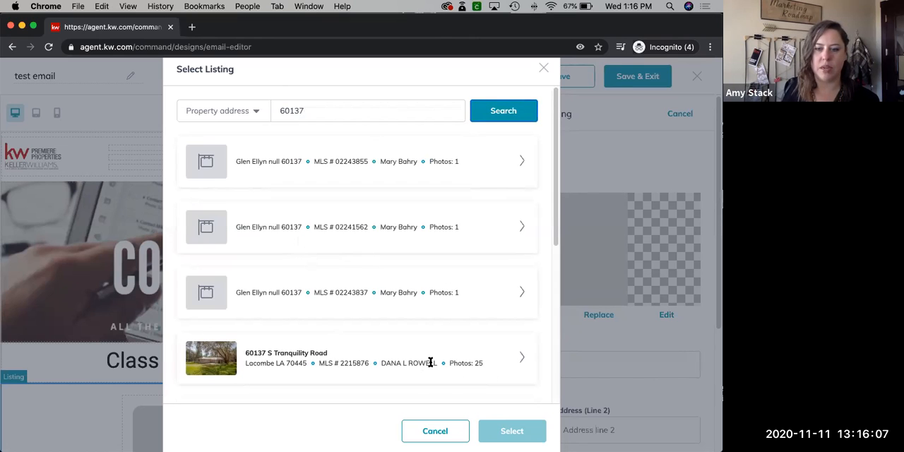
pyautogui.click(522, 360)
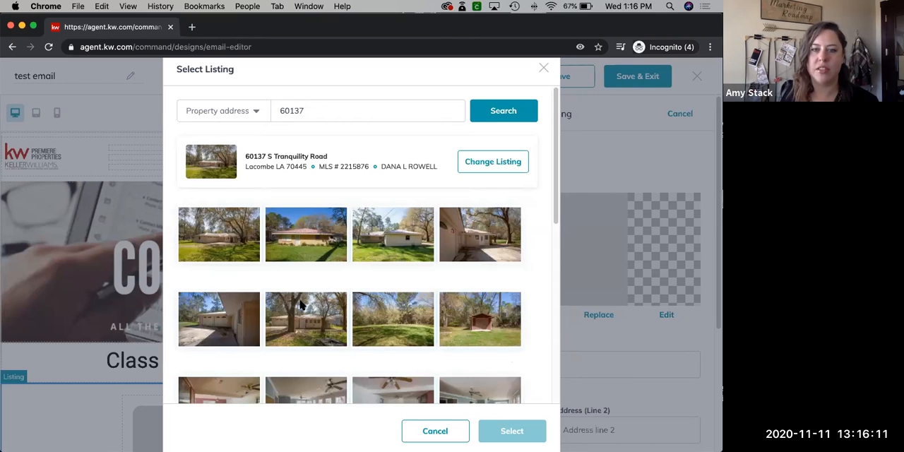
pyautogui.click(337, 330)
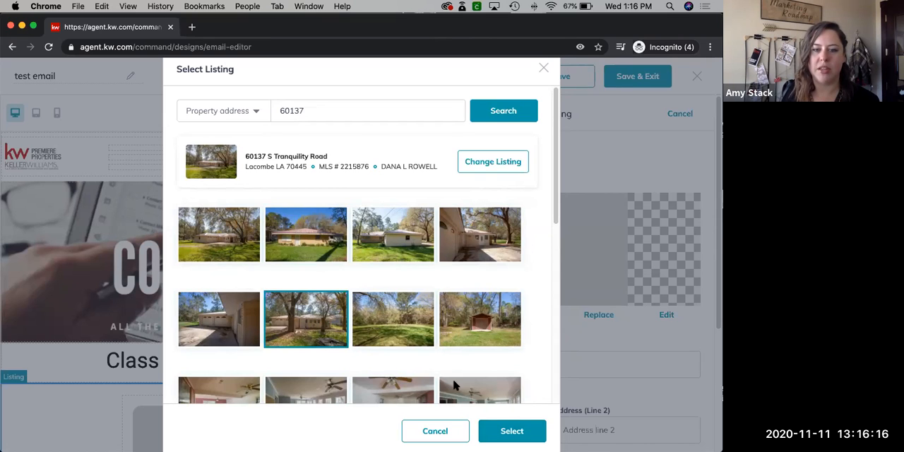
pyautogui.click(513, 427)
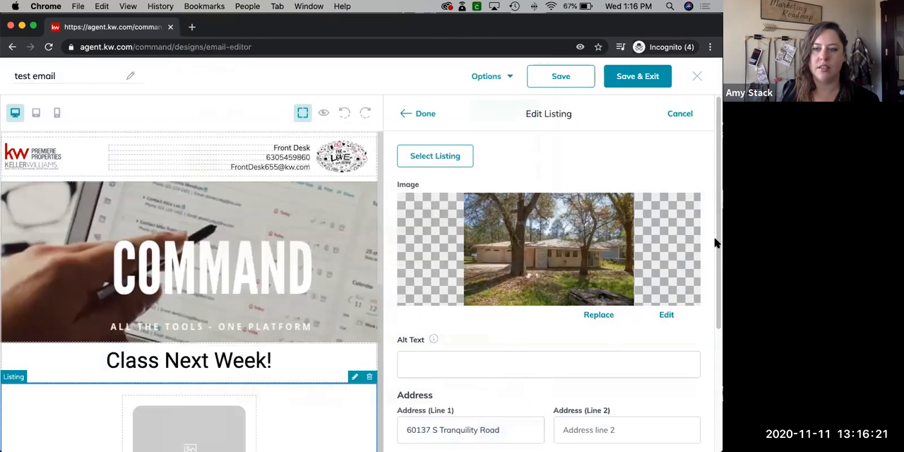
# Review the listing's address, stats and link types, and apply the listing to the email
pyautogui.scroll(-1, 713, 268)
pyautogui.scroll(-5, 710, 341)
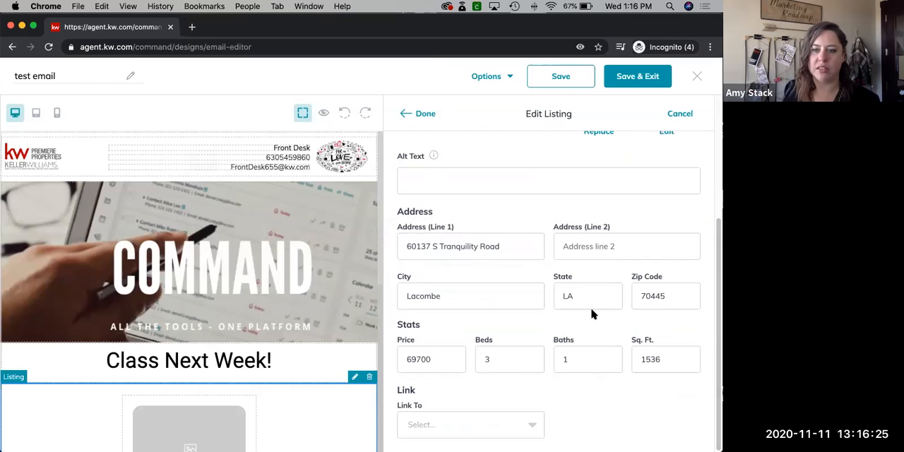
pyautogui.click(533, 425)
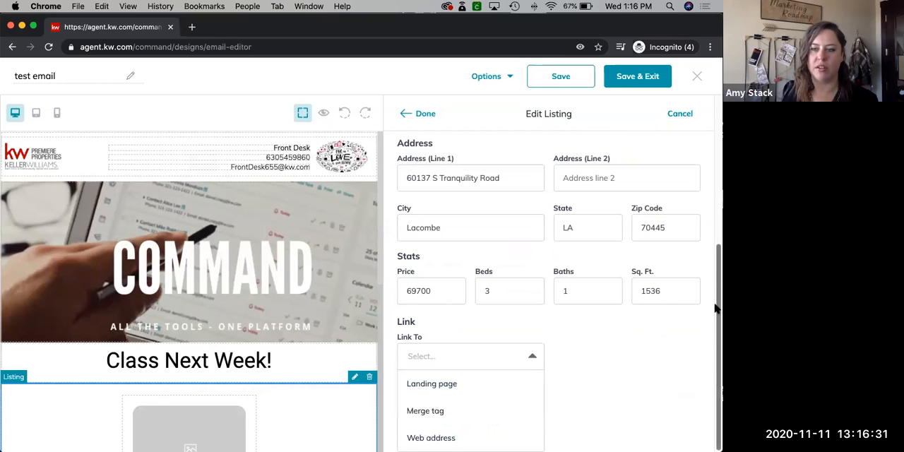
pyautogui.moveTo(716, 308); pyautogui.dragTo(716, 152)
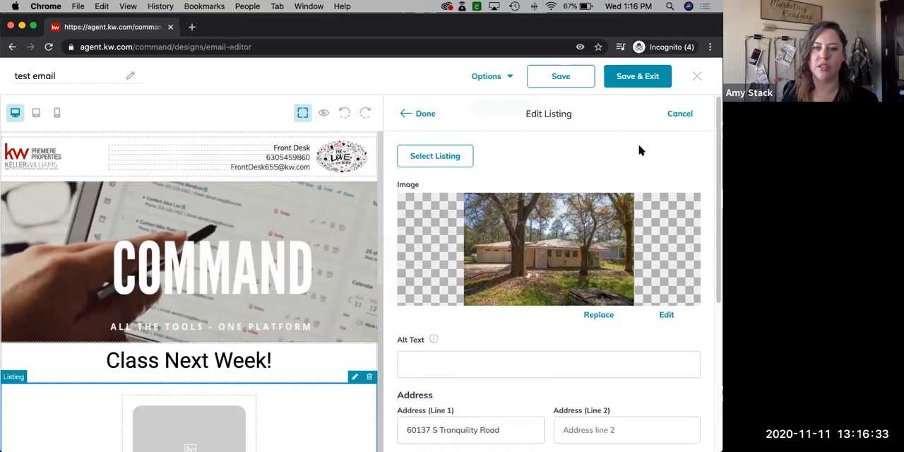
pyautogui.click(424, 114)
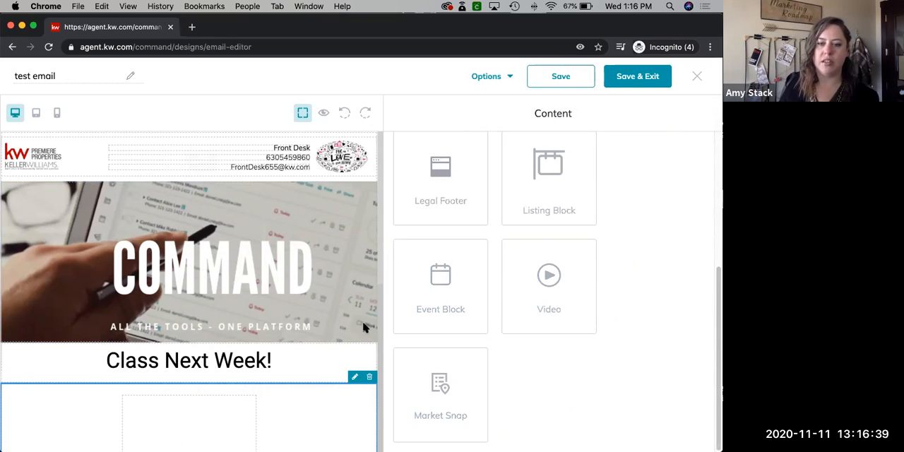
# Add an event block between the listing and the legal footer and look over its placeholder content
pyautogui.scroll(-5, 346, 311)
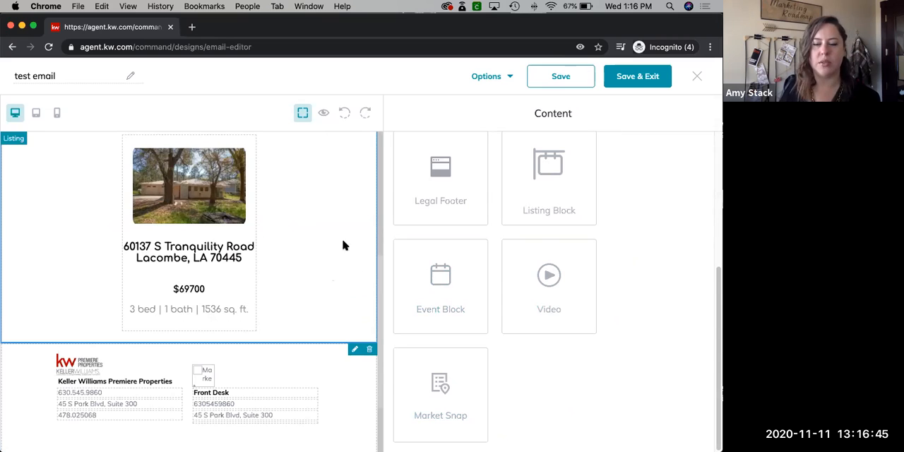
pyautogui.moveTo(446, 275); pyautogui.dragTo(343, 332)
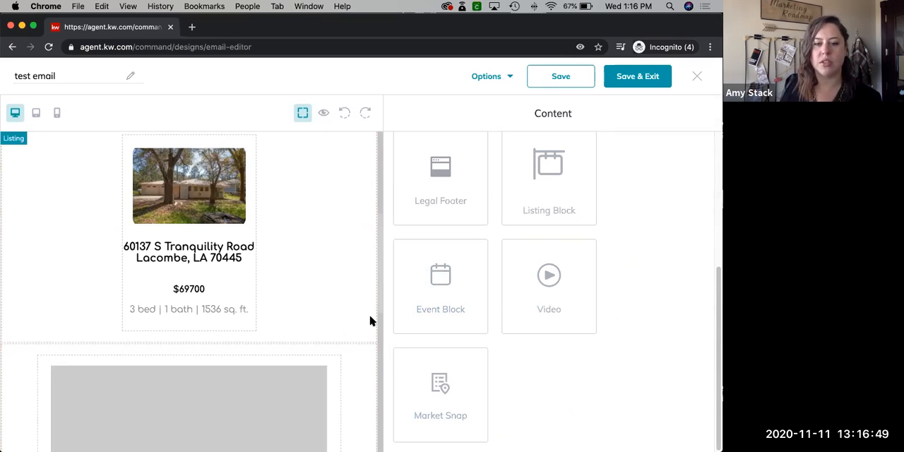
pyautogui.scroll(-3, 334, 301)
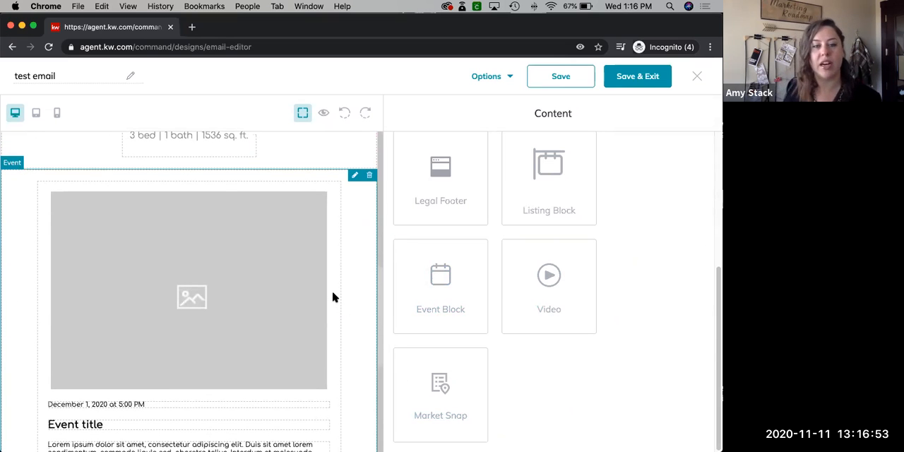
pyautogui.scroll(-1, 334, 297)
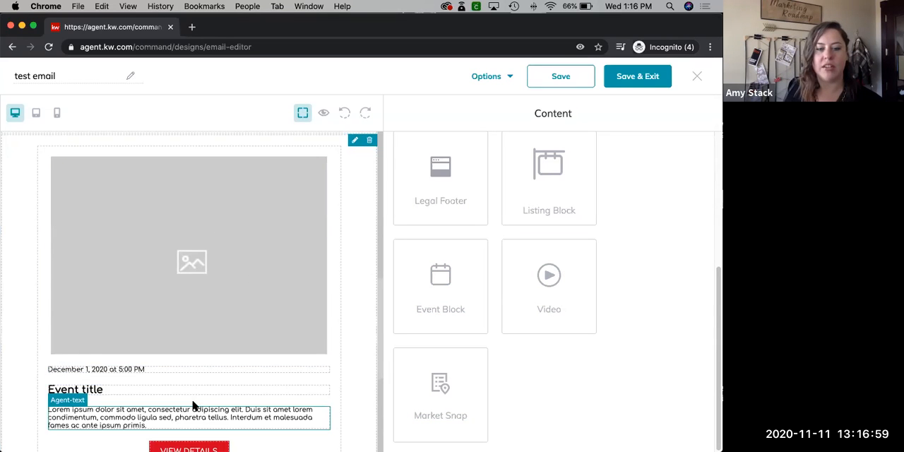
pyautogui.scroll(-5, 225, 370)
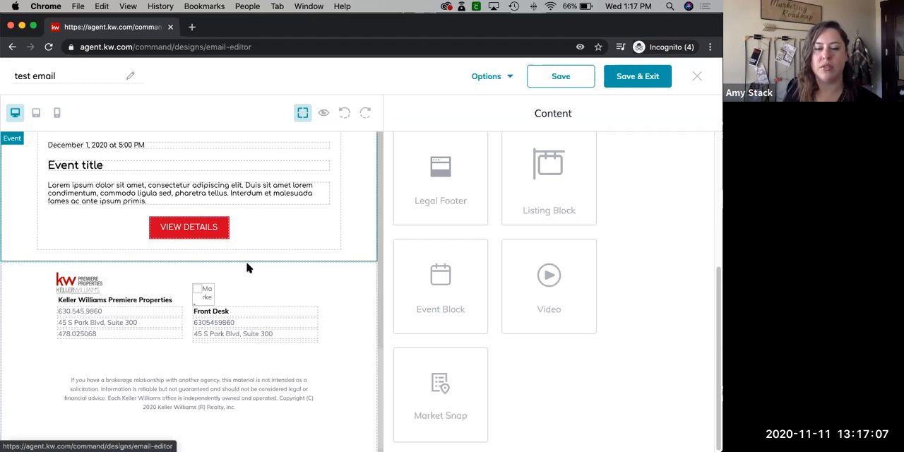
pyautogui.scroll(-1, 247, 266)
pyautogui.scroll(1, 248, 267)
pyautogui.scroll(1, 247, 266)
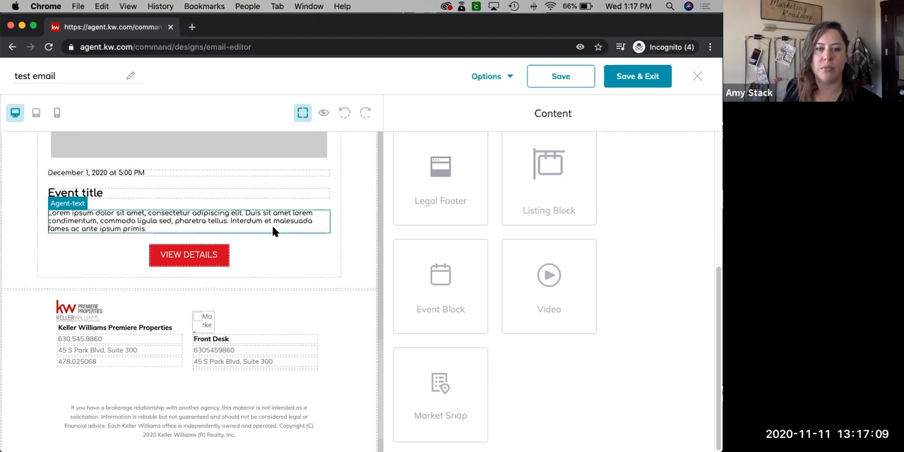
# Open the event block's VIEW DETAILS button for editing, review its settings and set its link type to Web address
pyautogui.scroll(-1, 274, 233)
pyautogui.click(213, 237)
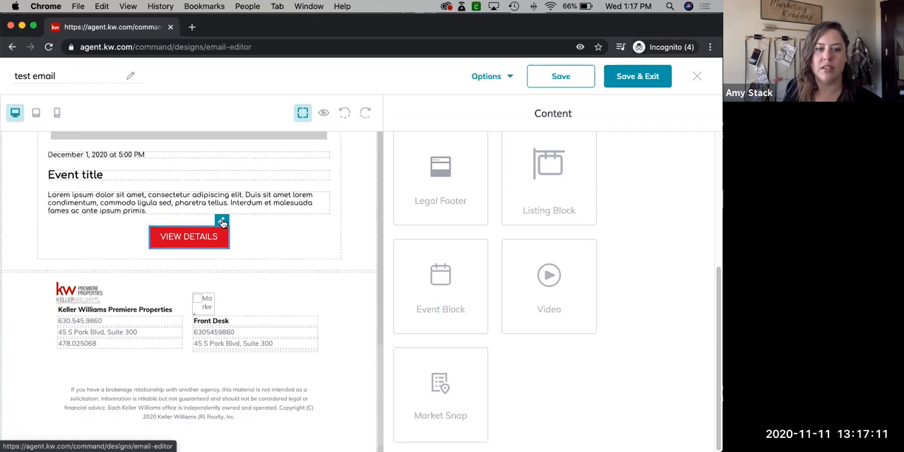
pyautogui.scroll(-2, 570, 242)
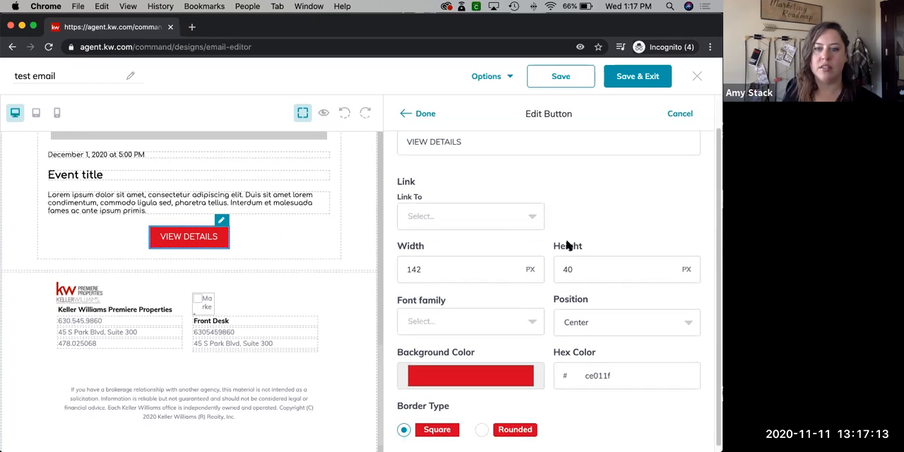
pyautogui.scroll(2, 562, 242)
pyautogui.scroll(-2, 556, 271)
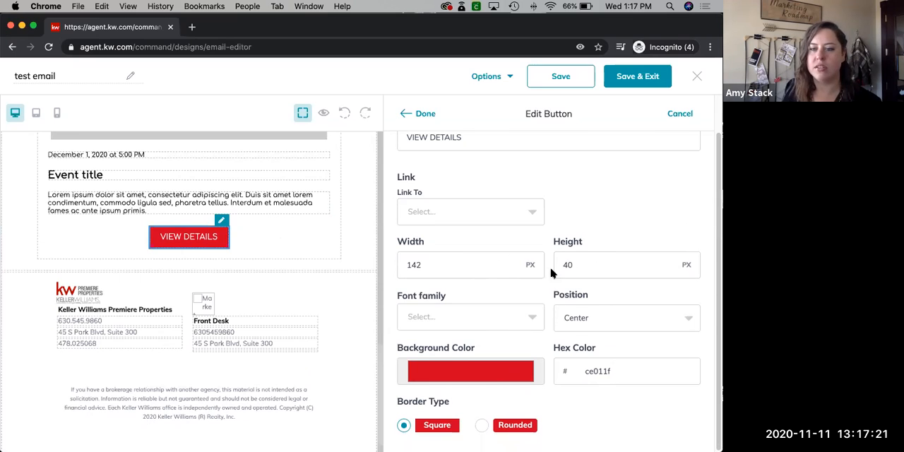
pyautogui.click(610, 320)
pyautogui.click(636, 229)
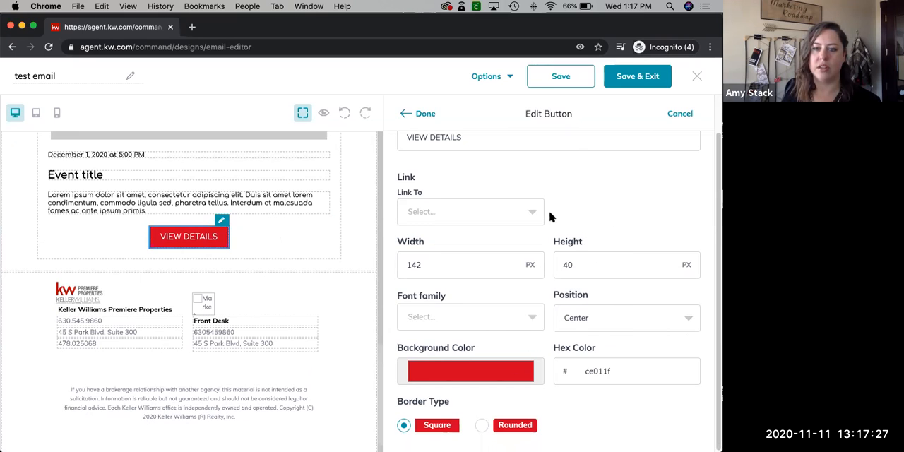
pyautogui.click(528, 215)
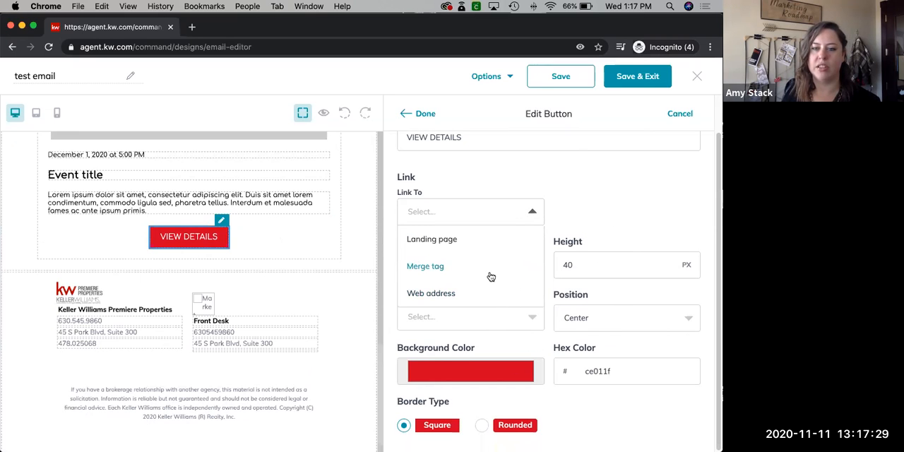
pyautogui.click(447, 296)
pyautogui.click(614, 211)
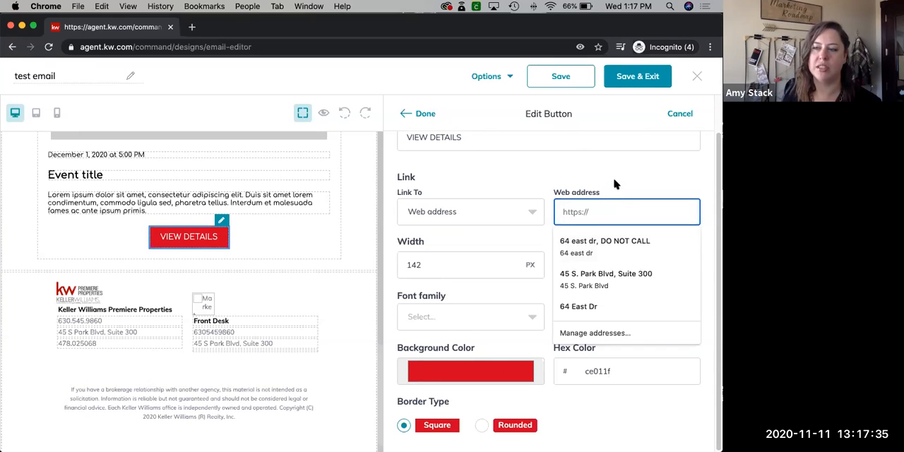
pyautogui.click(613, 187)
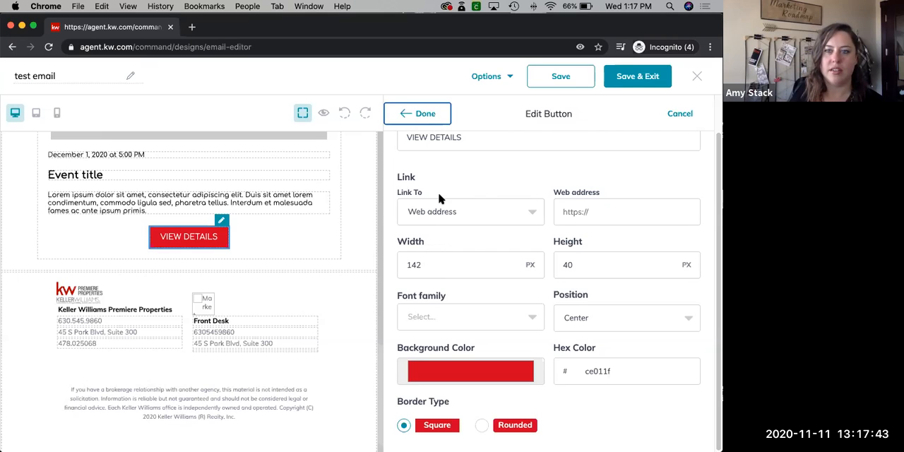
# Save the "test email" design and preview it in desktop view to check the layout down to the listing
pyautogui.click(568, 82)
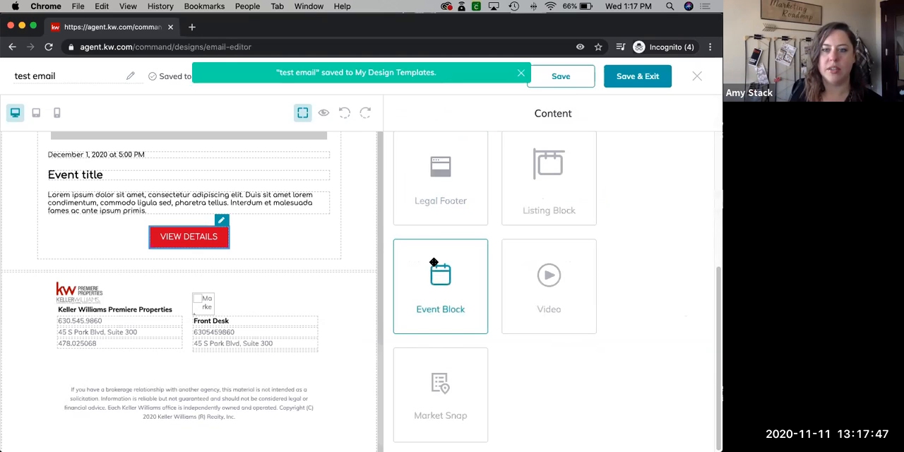
pyautogui.click(566, 80)
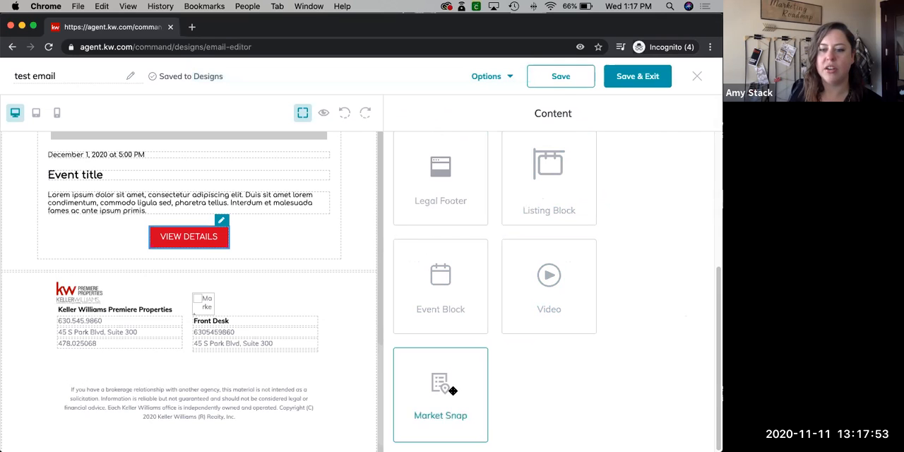
pyautogui.moveTo(715, 320); pyautogui.dragTo(716, 168)
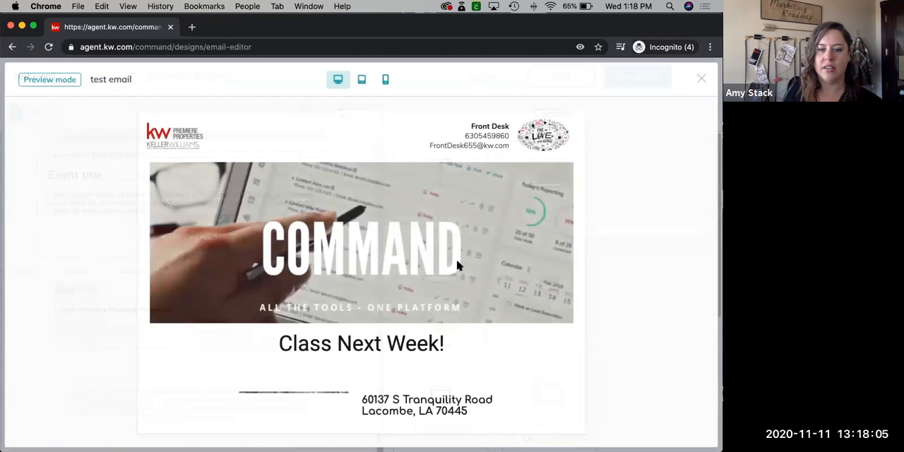
pyautogui.scroll(-5, 456, 265)
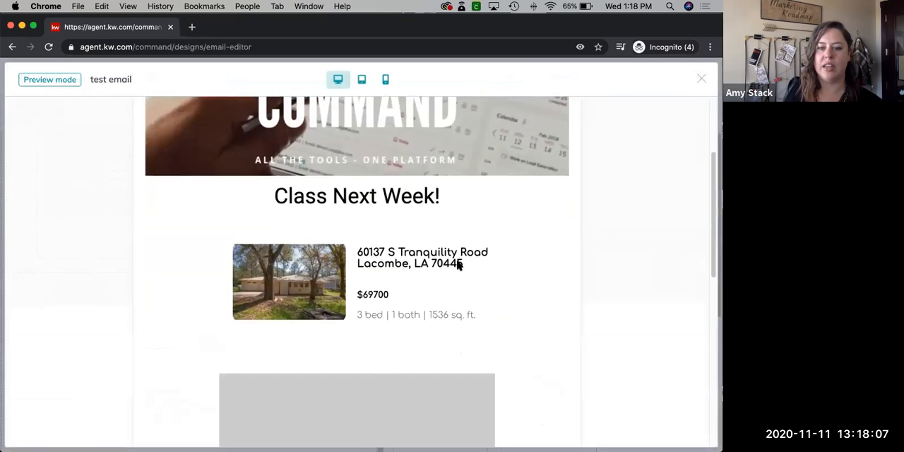
# Review the event block and legal footer in the desktop preview, return to the header, and close the preview
pyautogui.scroll(-7, 456, 265)
pyautogui.scroll(-4, 462, 294)
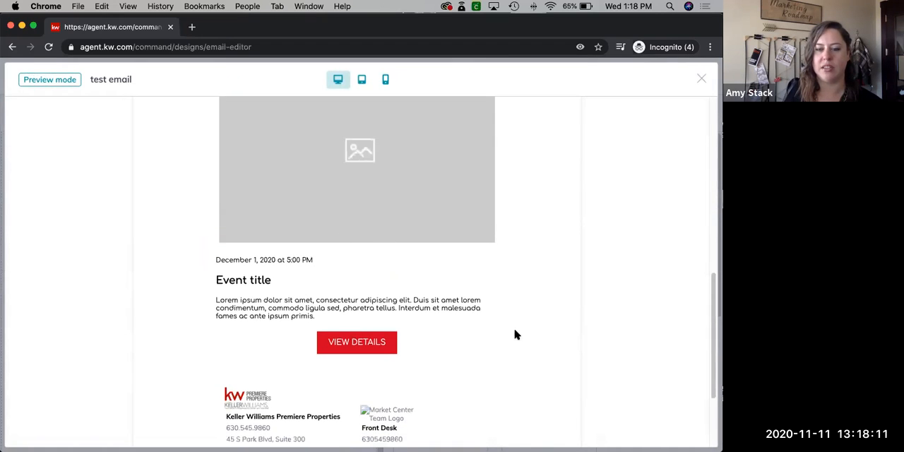
pyautogui.scroll(-2, 521, 336)
pyautogui.scroll(10, 521, 336)
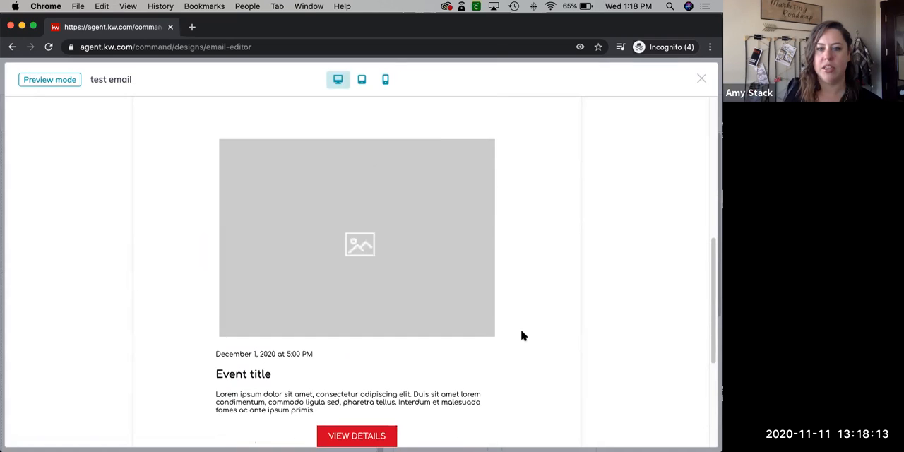
pyautogui.scroll(6, 520, 335)
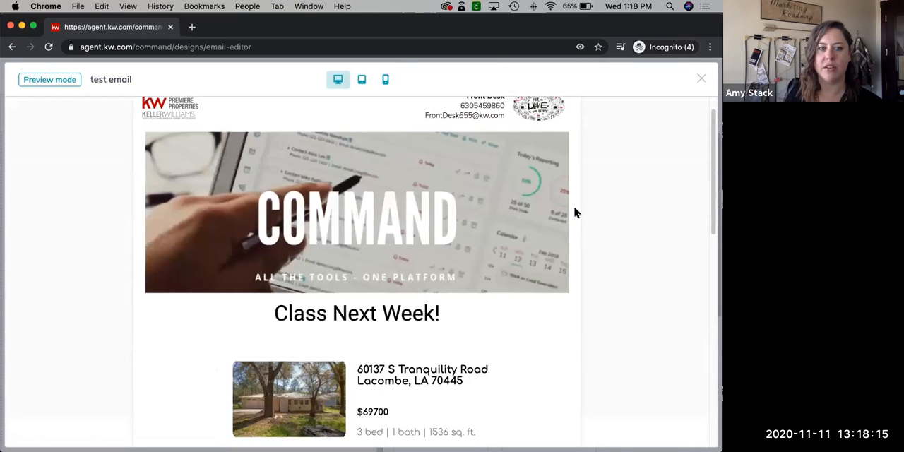
pyautogui.click(701, 80)
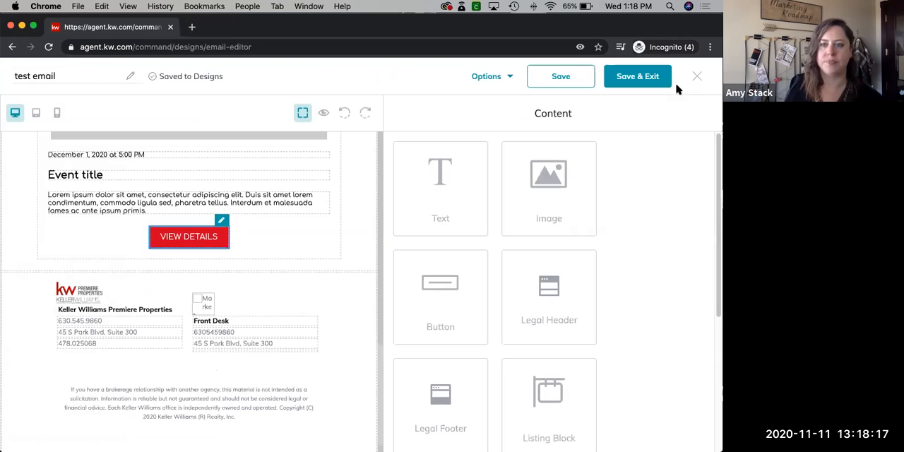
# Save and exit "test email", start a new Email design, and look through the KWRI templates
pyautogui.click(647, 79)
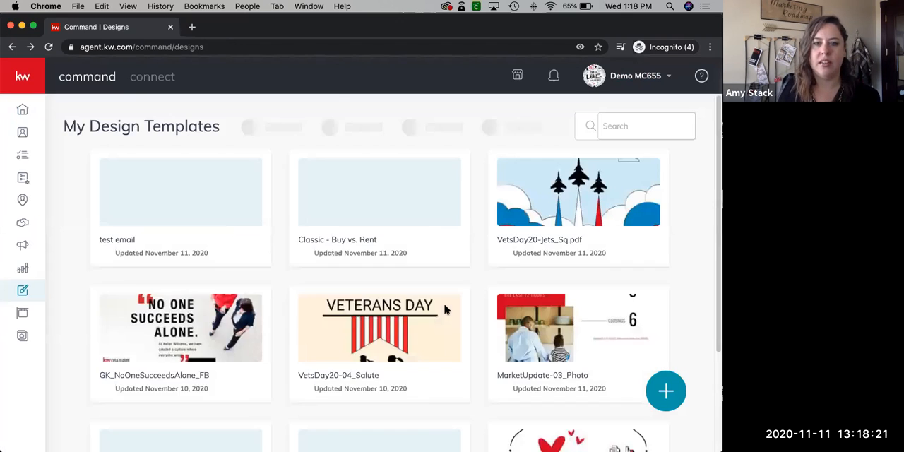
pyautogui.click(668, 400)
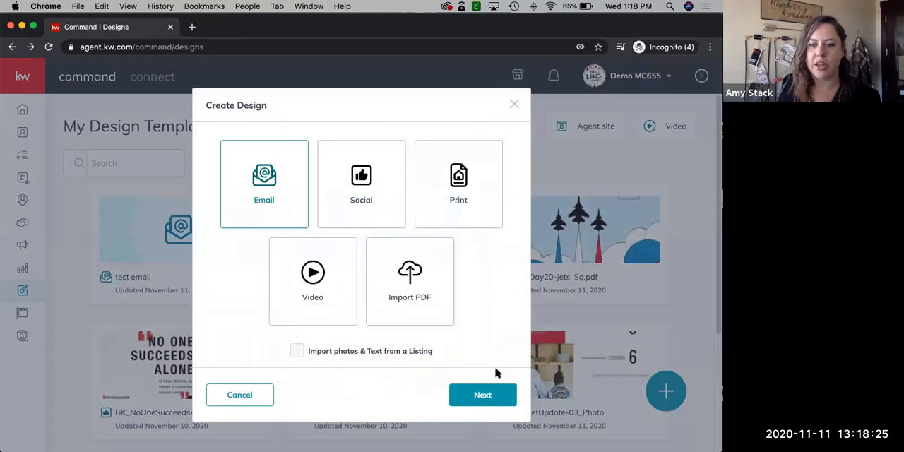
pyautogui.click(484, 394)
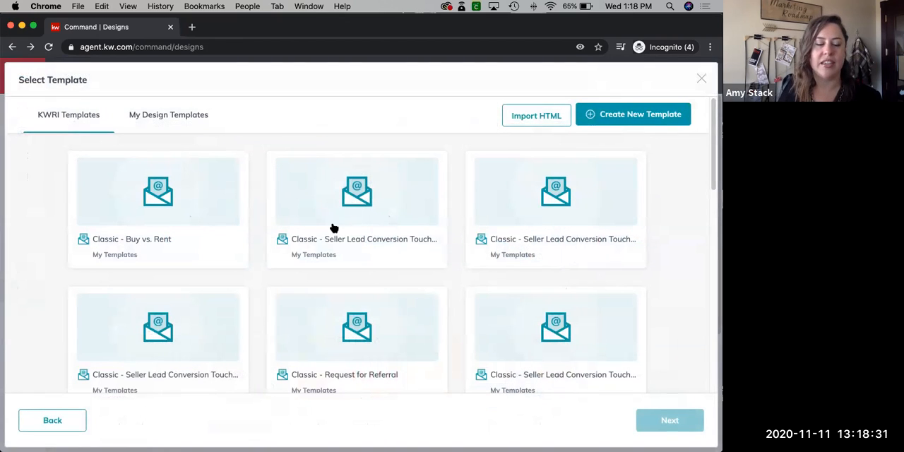
pyautogui.scroll(-1, 289, 263)
pyautogui.scroll(1, 293, 258)
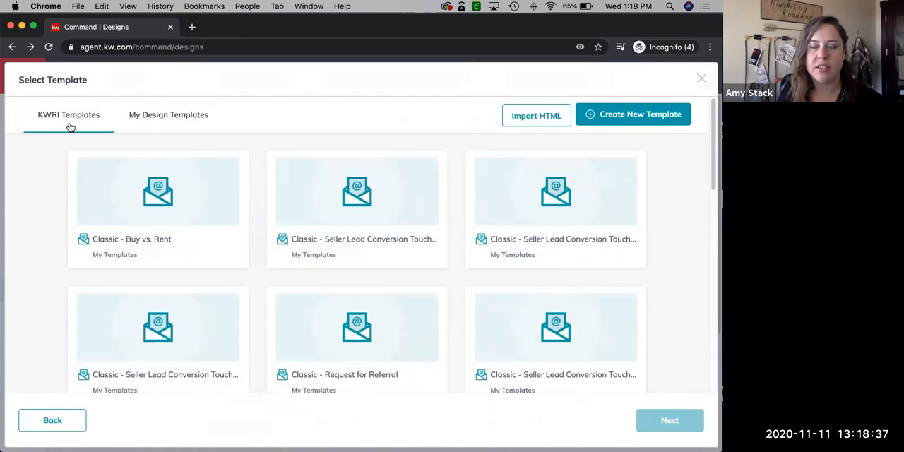
# Browse the saved design templates and open "Classic - Happy Thanksgiving" in the email editor
pyautogui.click(177, 118)
pyautogui.scroll(-1, 269, 283)
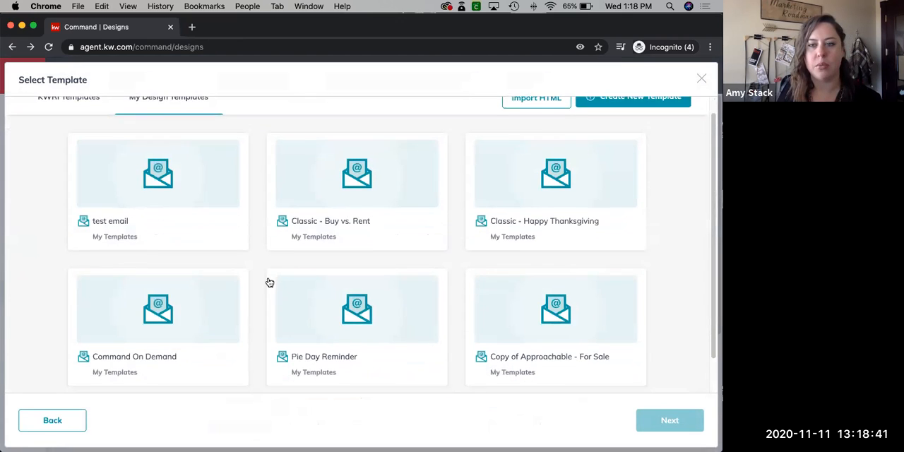
pyautogui.scroll(-2, 269, 283)
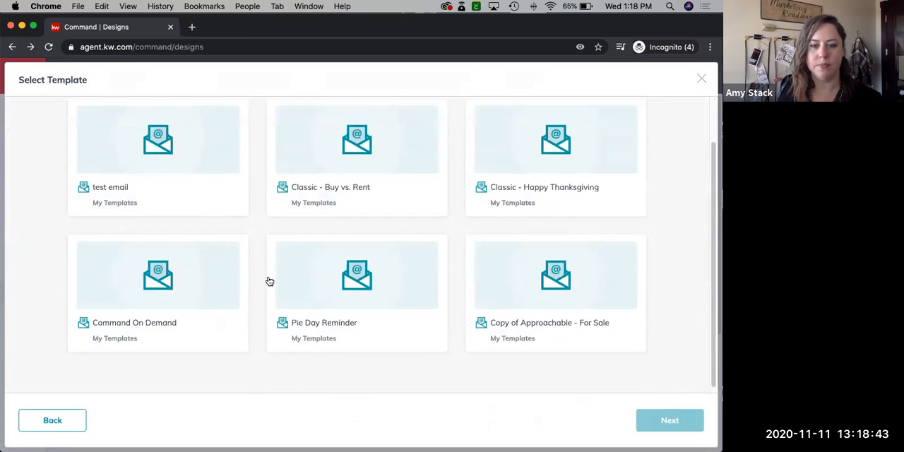
pyautogui.scroll(3, 268, 281)
pyautogui.scroll(-2, 267, 277)
pyautogui.scroll(2, 268, 278)
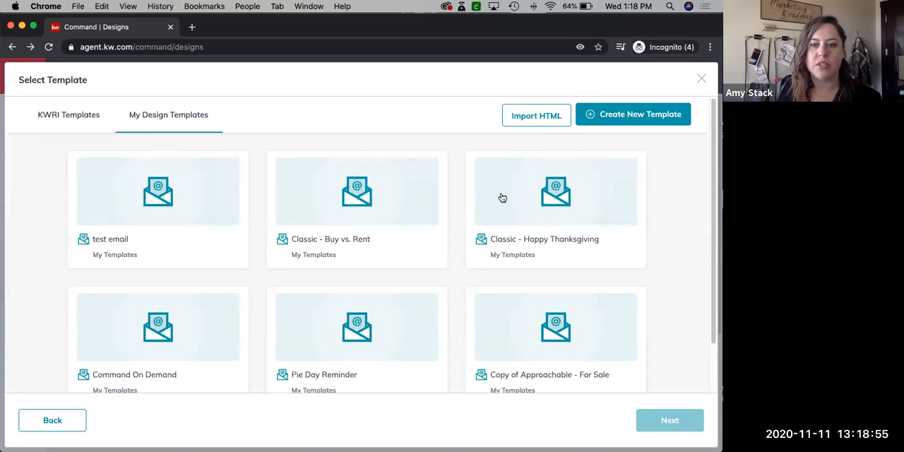
pyautogui.click(533, 204)
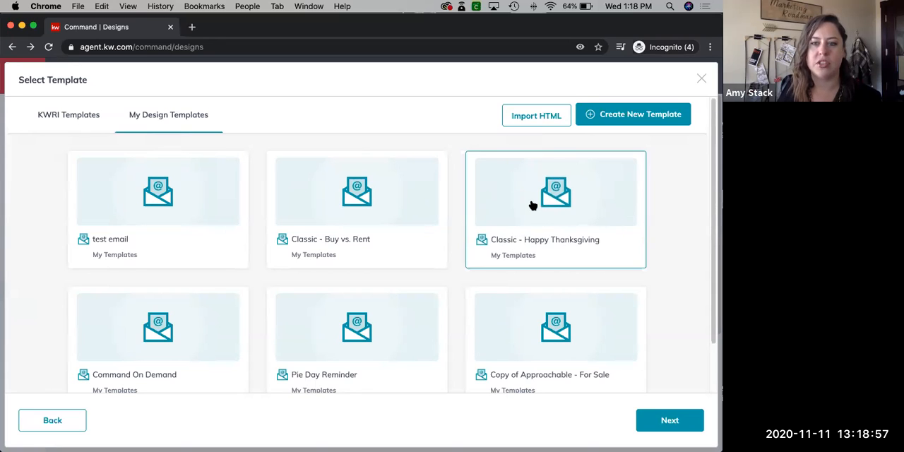
pyautogui.click(668, 420)
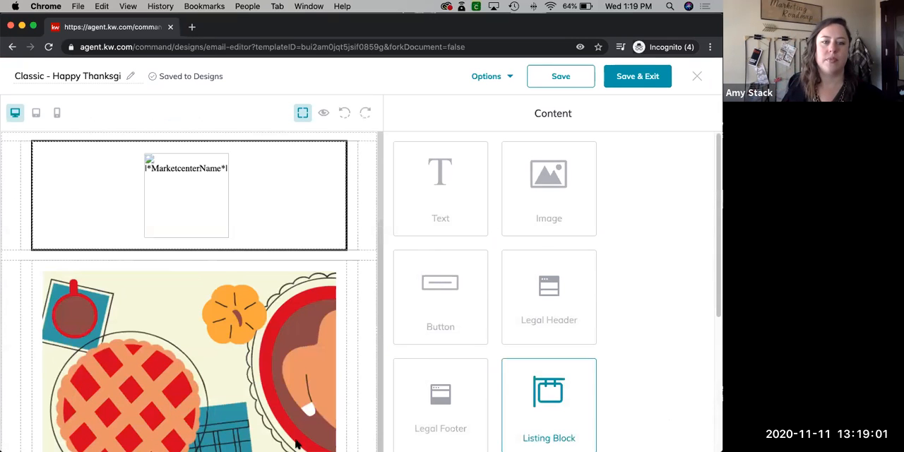
# Review the Thanksgiving email from the pie image through the letter and contact box to the legal footer, and save the design
pyautogui.scroll(-1, 318, 357)
pyautogui.scroll(-5, 318, 356)
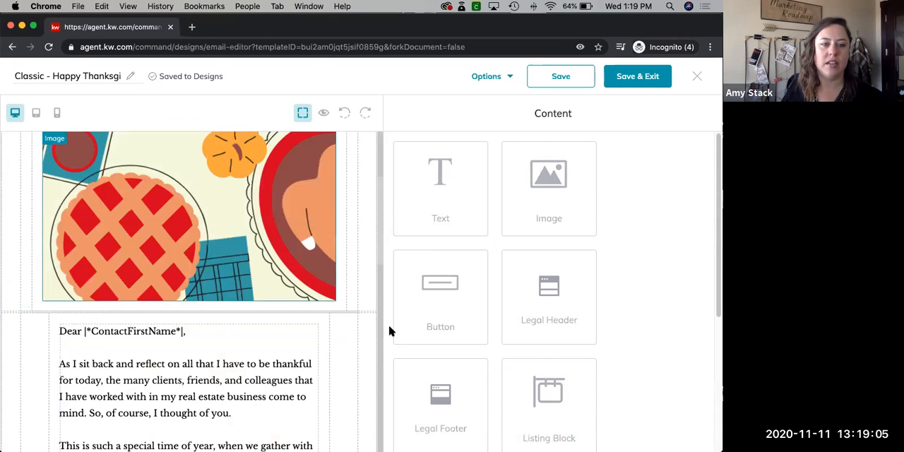
pyautogui.scroll(-2, 438, 339)
pyautogui.scroll(-2, 229, 354)
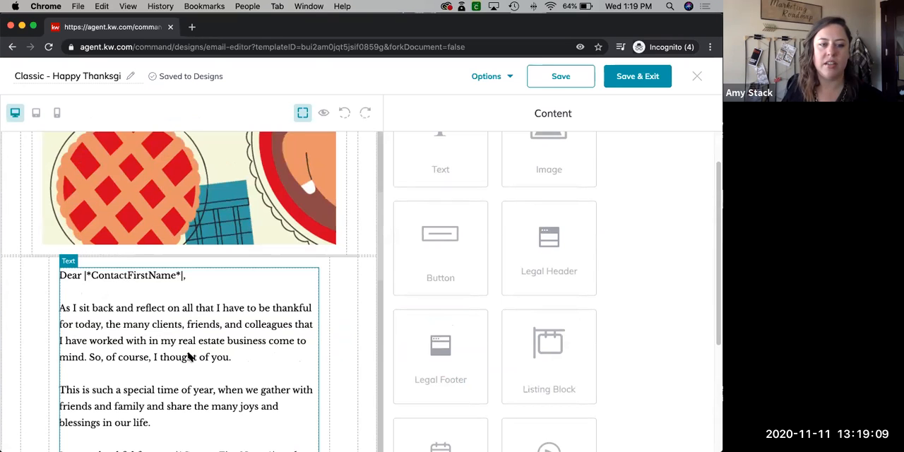
pyautogui.scroll(-8, 189, 357)
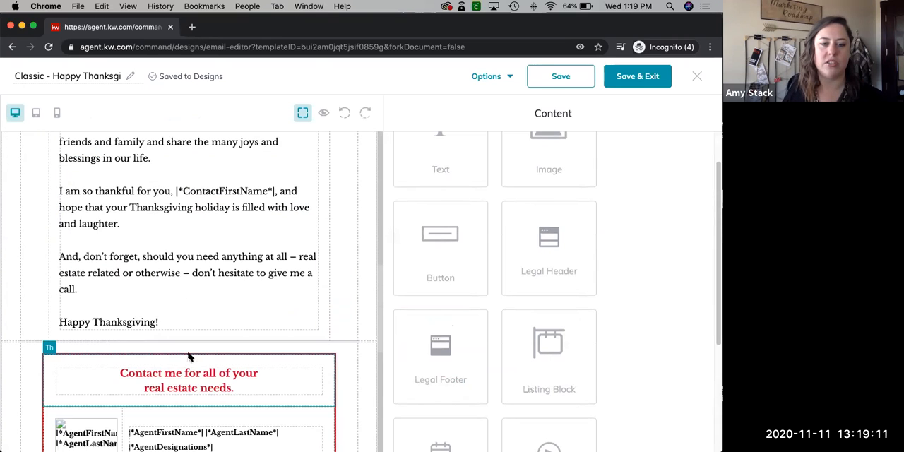
pyautogui.scroll(-10, 189, 356)
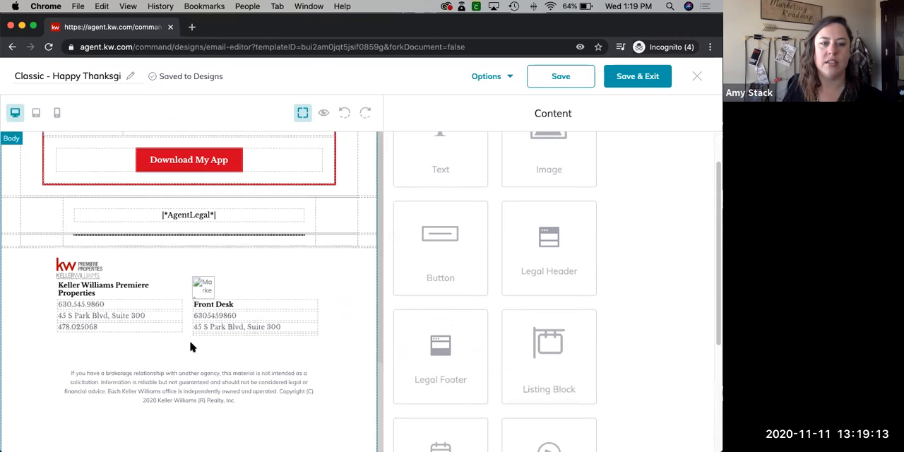
pyautogui.scroll(5, 212, 344)
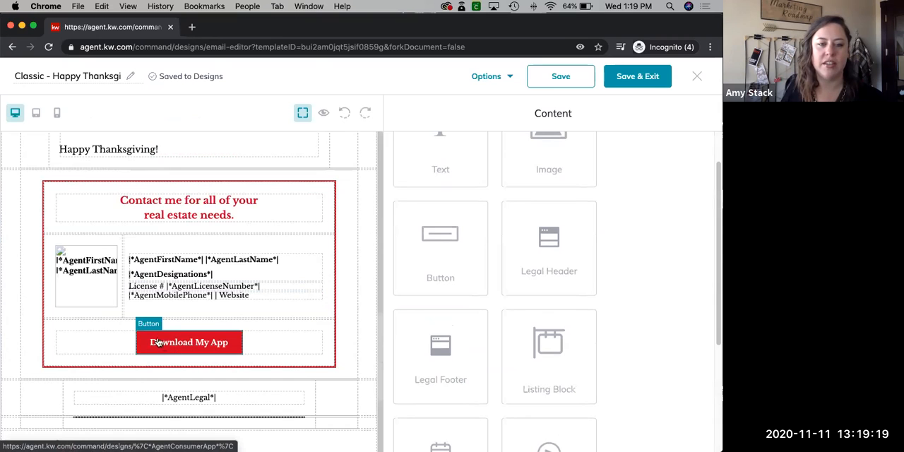
pyautogui.scroll(-5, 279, 328)
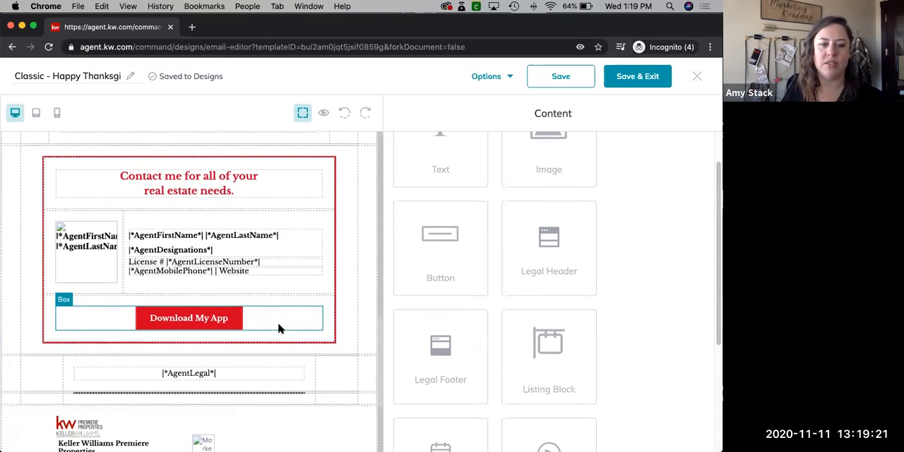
pyautogui.scroll(-1, 280, 328)
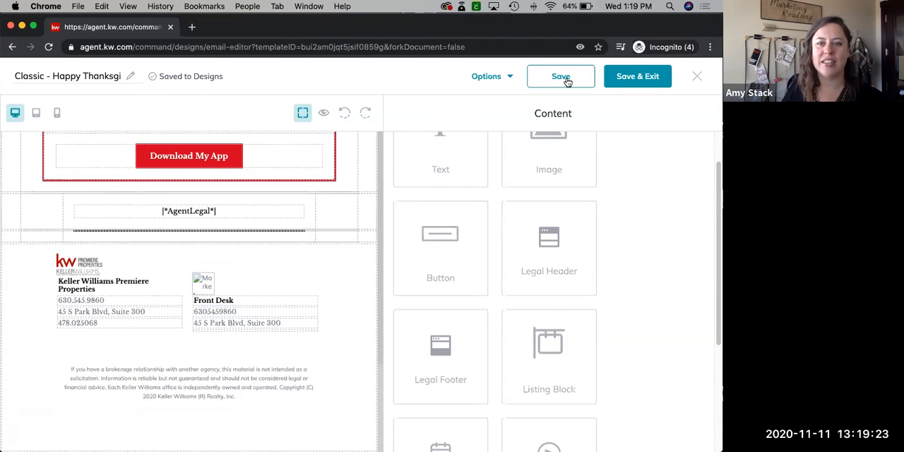
pyautogui.click(558, 84)
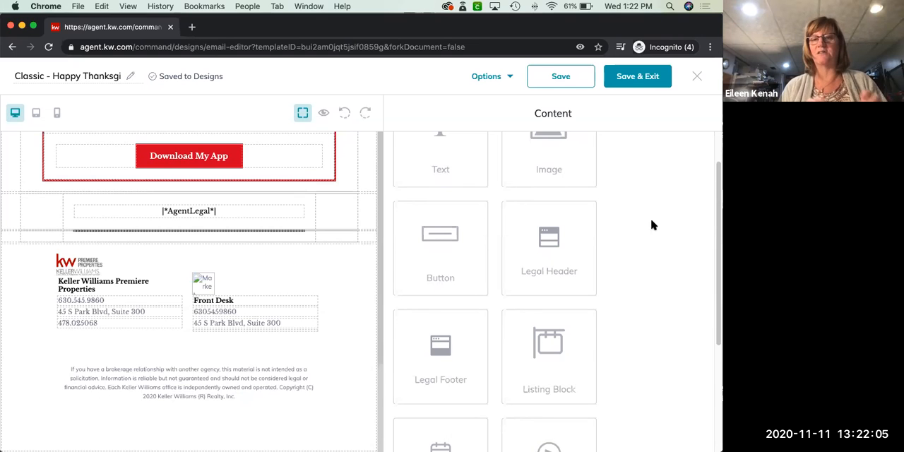
# Move the "Dear |*ContactFirstName*|" letter text block from below the pie image to the top cell, above the market center logo
pyautogui.scroll(3, 192, 310)
pyautogui.scroll(12, 192, 310)
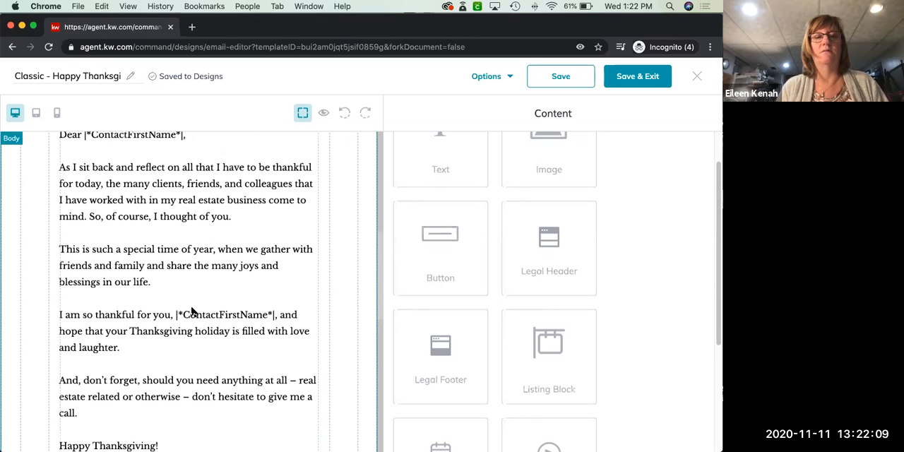
pyautogui.scroll(2, 192, 310)
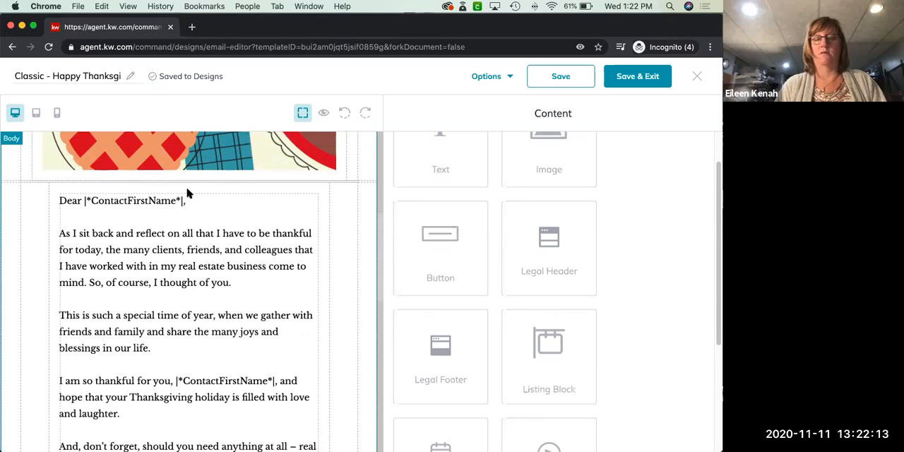
pyautogui.scroll(-1, 198, 225)
pyautogui.scroll(-2, 196, 225)
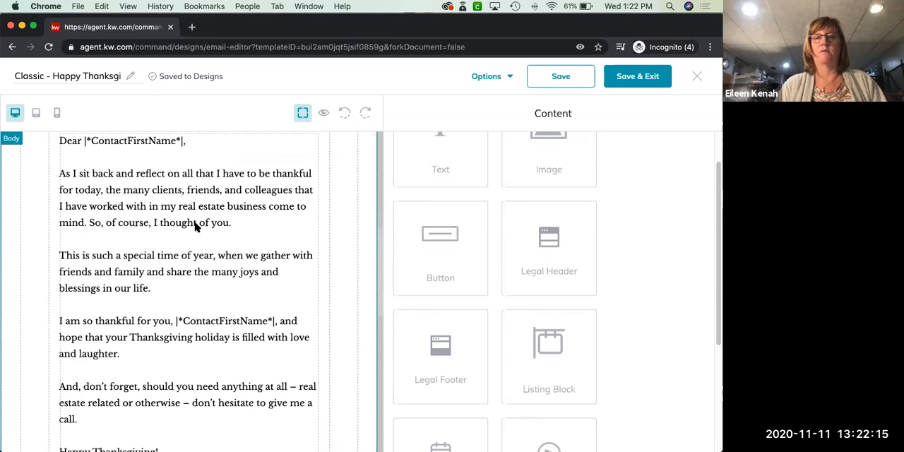
pyautogui.click(196, 151)
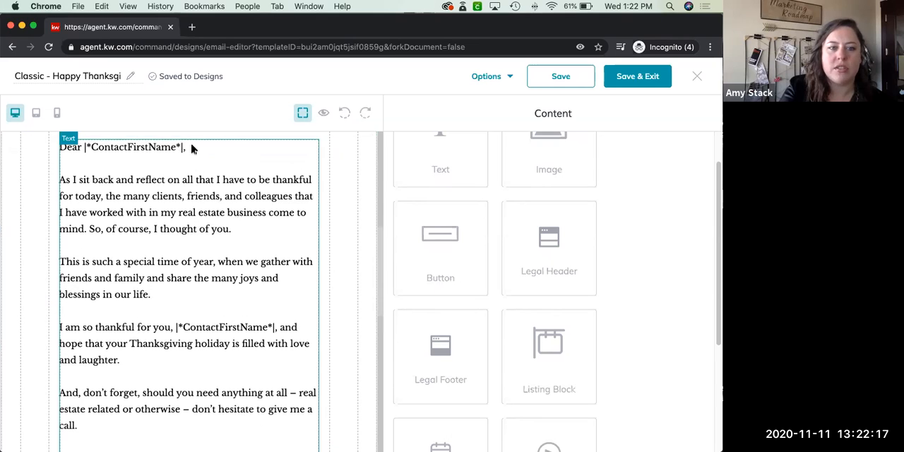
pyautogui.scroll(10, 134, 148)
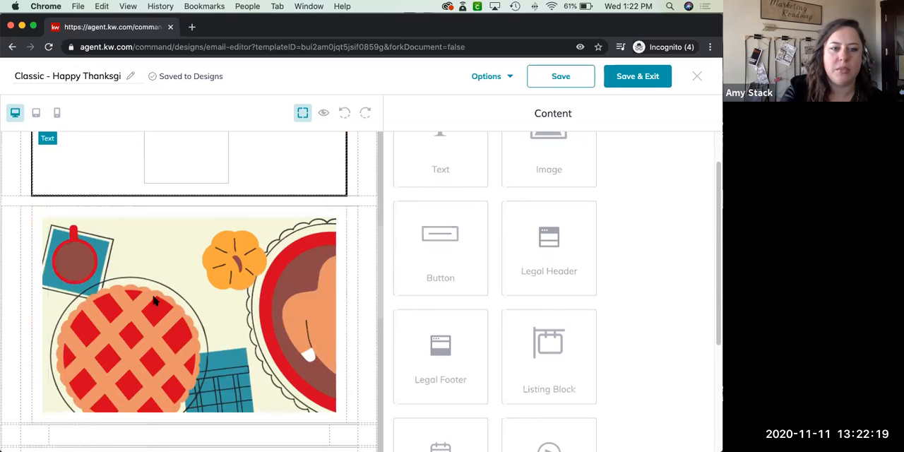
pyautogui.scroll(-10, 154, 301)
pyautogui.scroll(15, 154, 301)
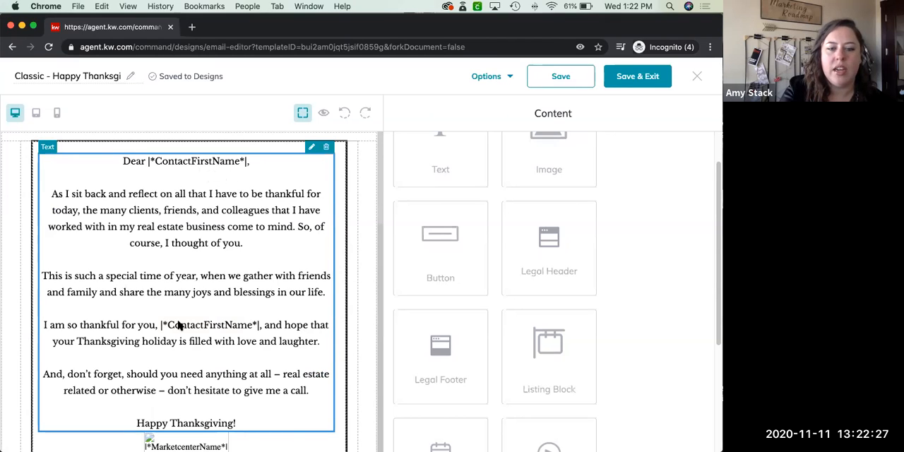
# Look over the letter text block above the market center logo and open it for editing
pyautogui.scroll(-1, 178, 324)
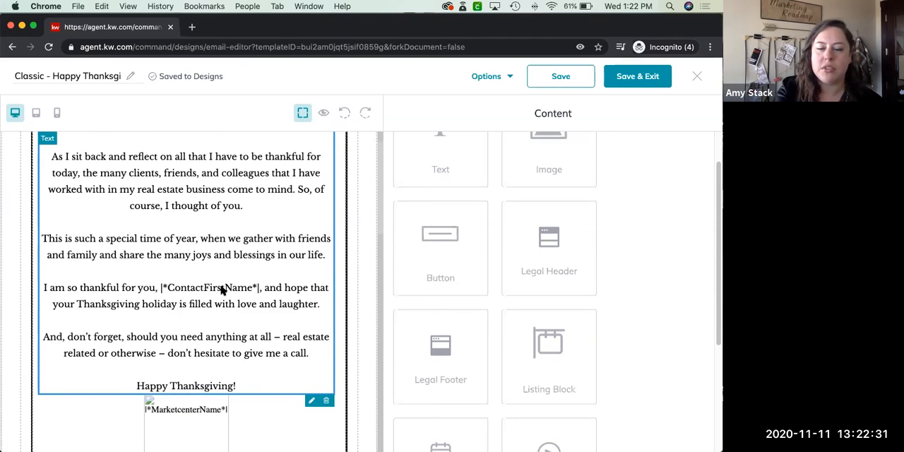
pyautogui.scroll(1, 240, 254)
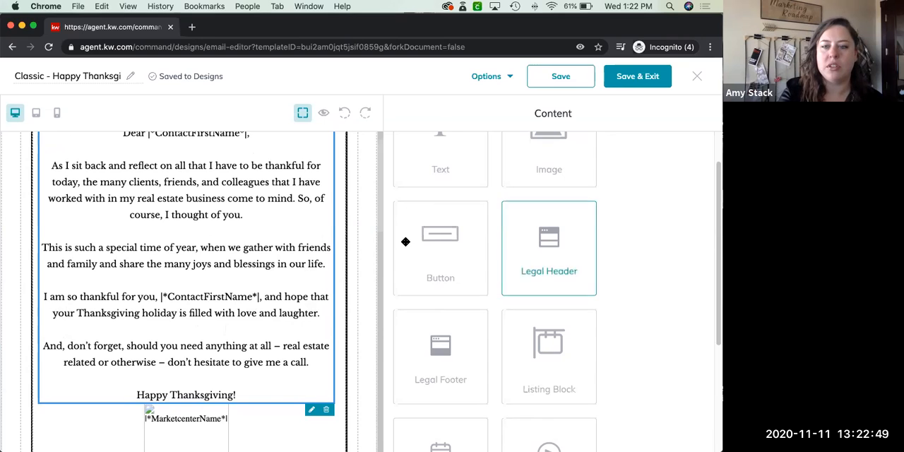
pyautogui.scroll(2, 406, 242)
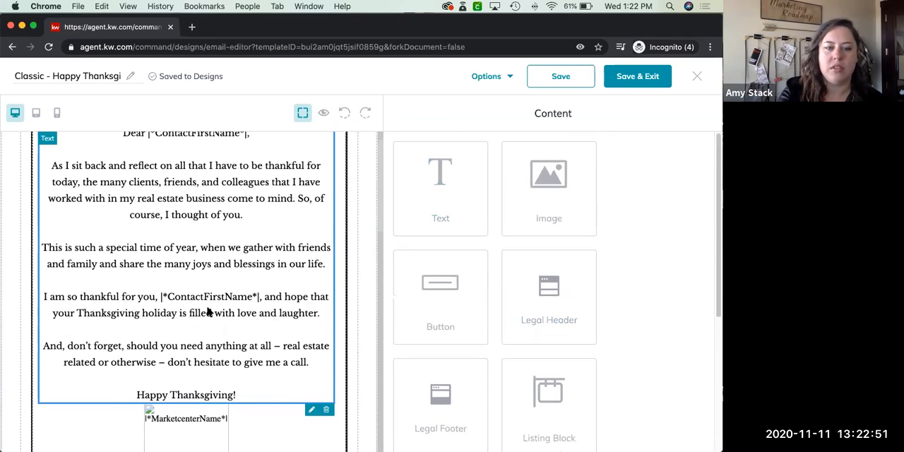
pyautogui.scroll(1, 207, 310)
pyautogui.click(312, 146)
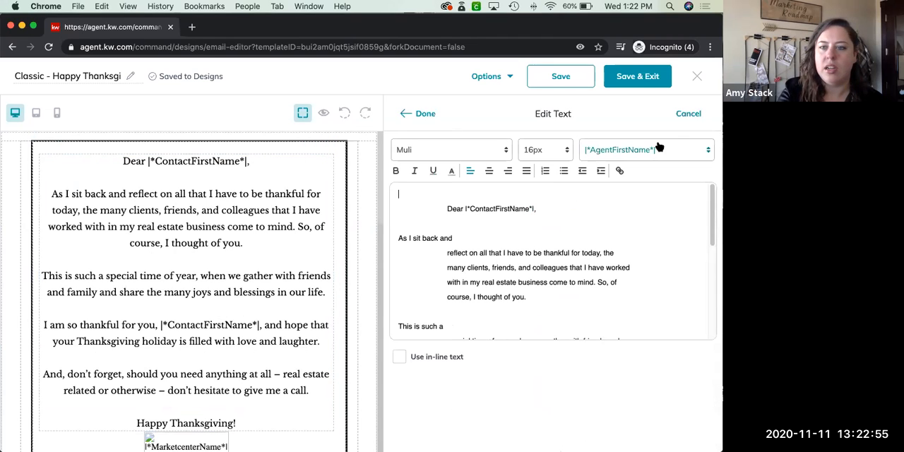
# Look through the text editor's merge fields, from the agent fields to the contact and market center fields, without inserting one
pyautogui.click(657, 149)
pyautogui.scroll(-10, 649, 240)
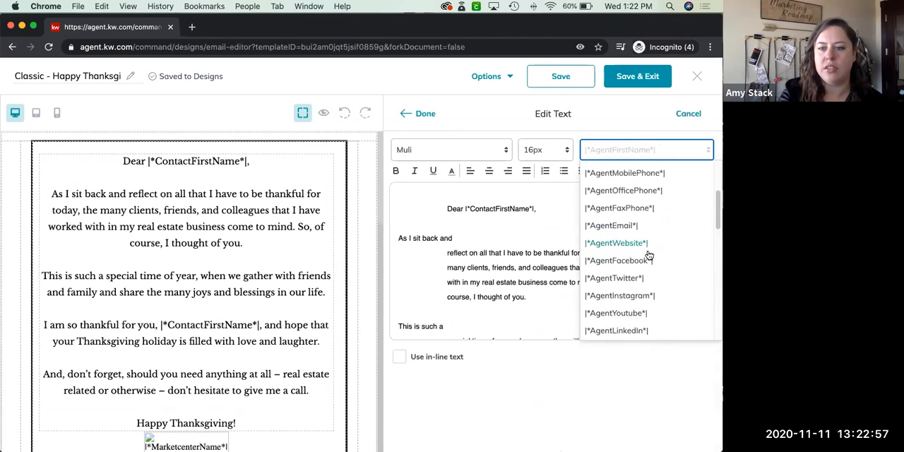
pyautogui.scroll(-8, 648, 255)
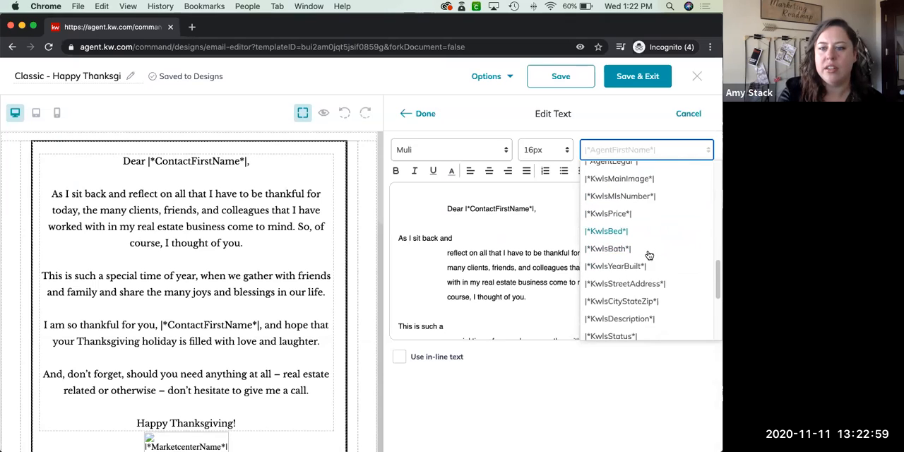
pyautogui.scroll(-3, 648, 255)
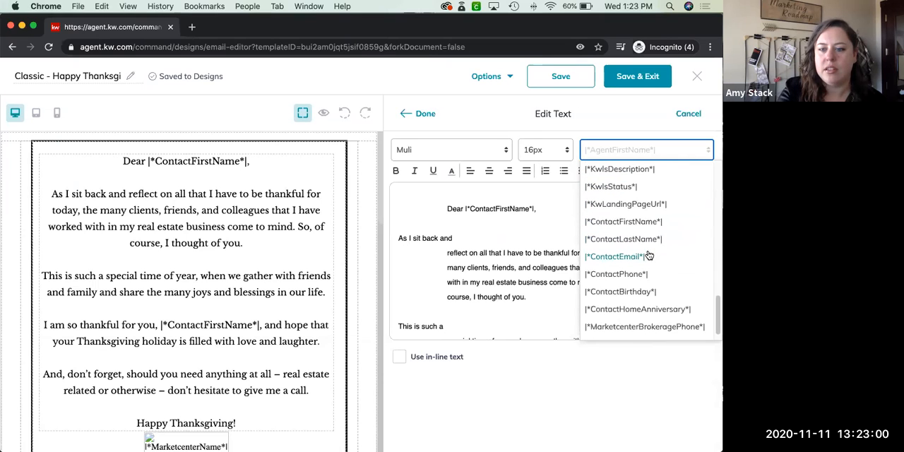
pyautogui.click(569, 366)
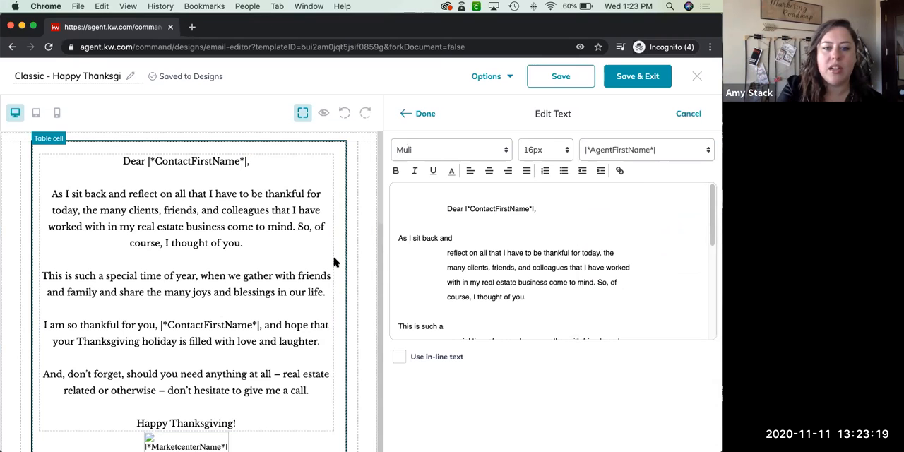
# Look over the moved letter text and the pie image below it, and exit the editor discarding the unsaved changes
pyautogui.scroll(-5, 334, 261)
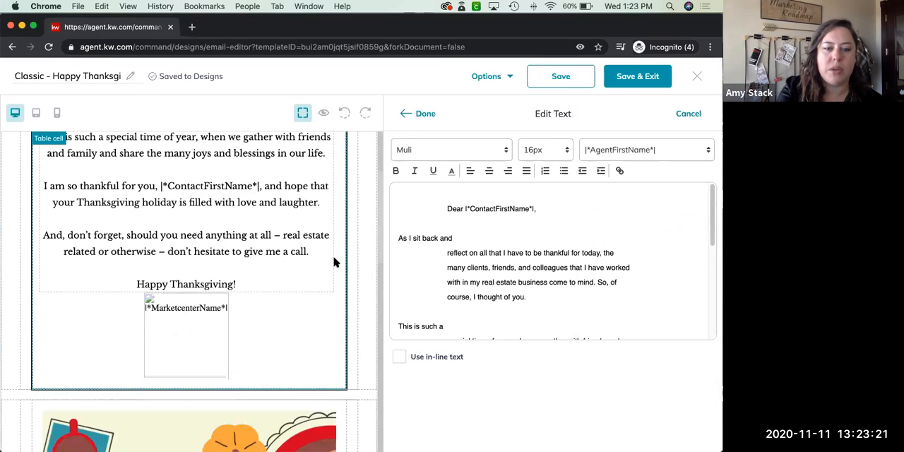
pyautogui.scroll(-4, 335, 262)
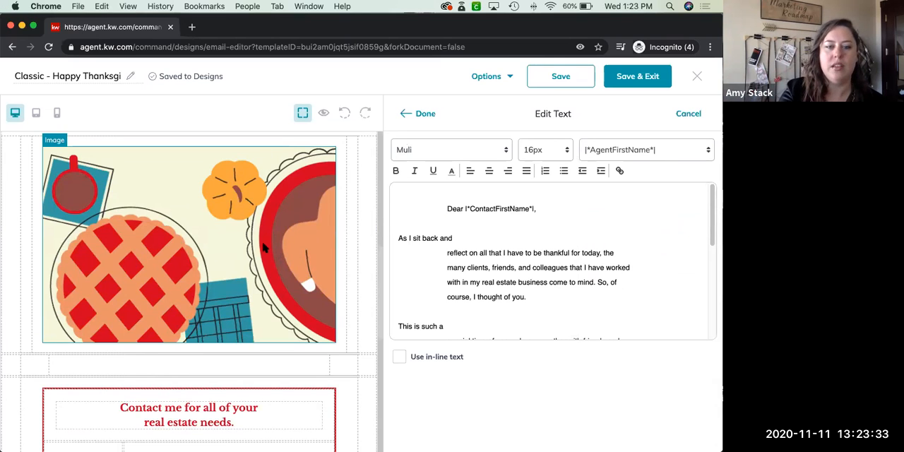
pyautogui.scroll(1, 264, 247)
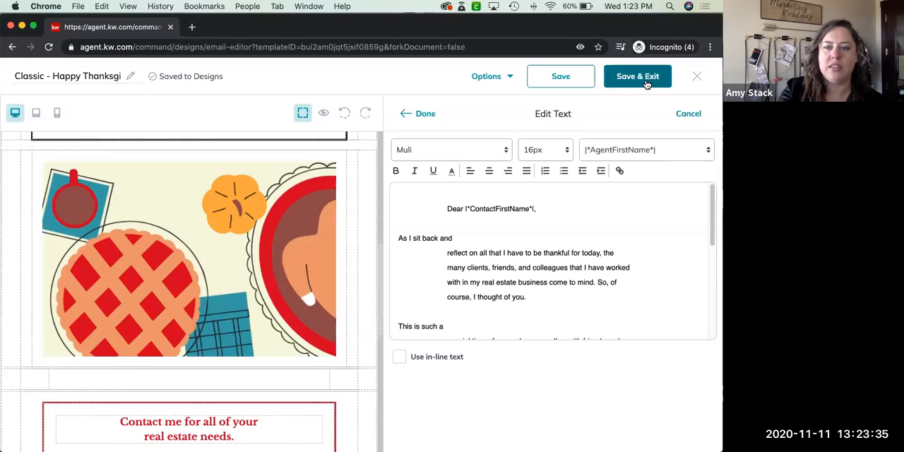
pyautogui.click(698, 77)
pyautogui.click(266, 302)
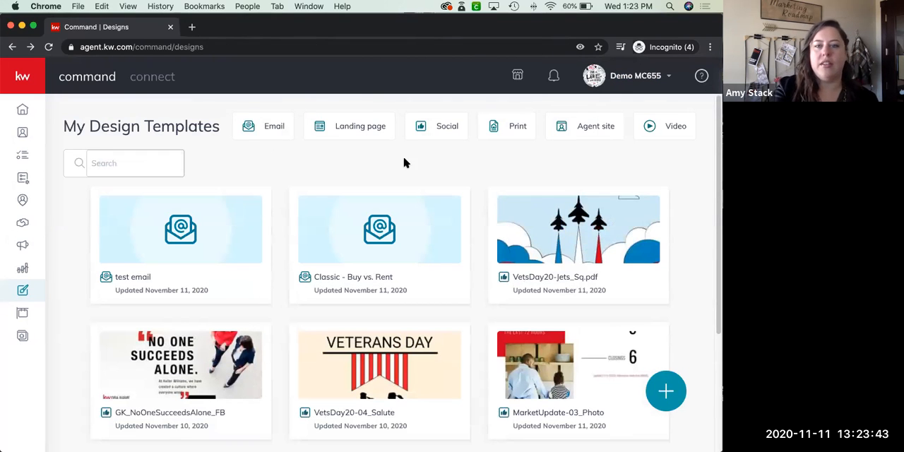
# Filter the design templates to emails and open "Classic - Happy Thanksgiving" for editing
pyautogui.click(270, 125)
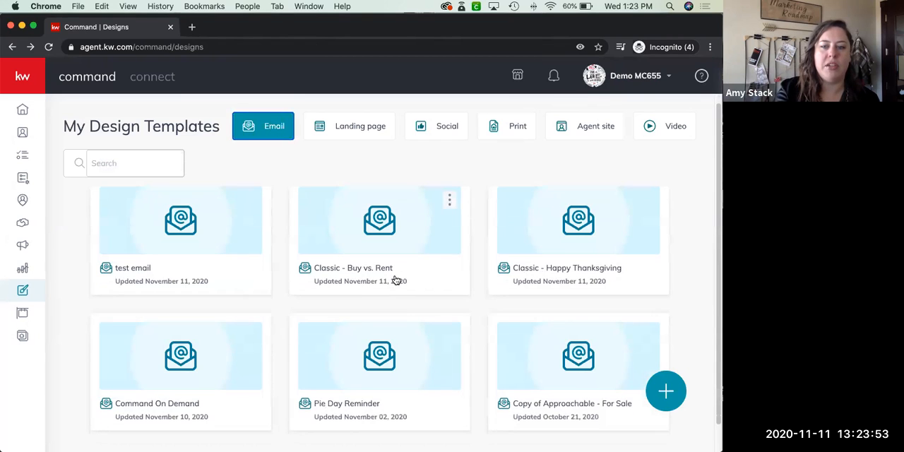
pyautogui.scroll(-1, 395, 279)
pyautogui.scroll(1, 395, 279)
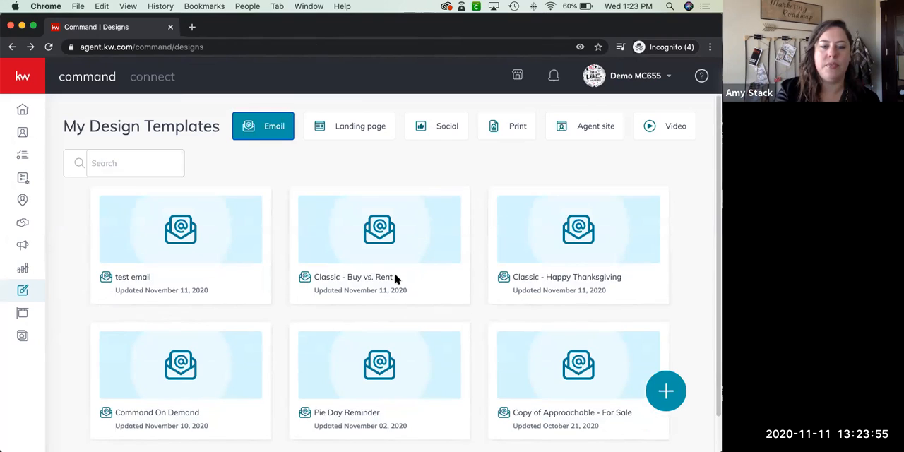
pyautogui.moveTo(395, 279)
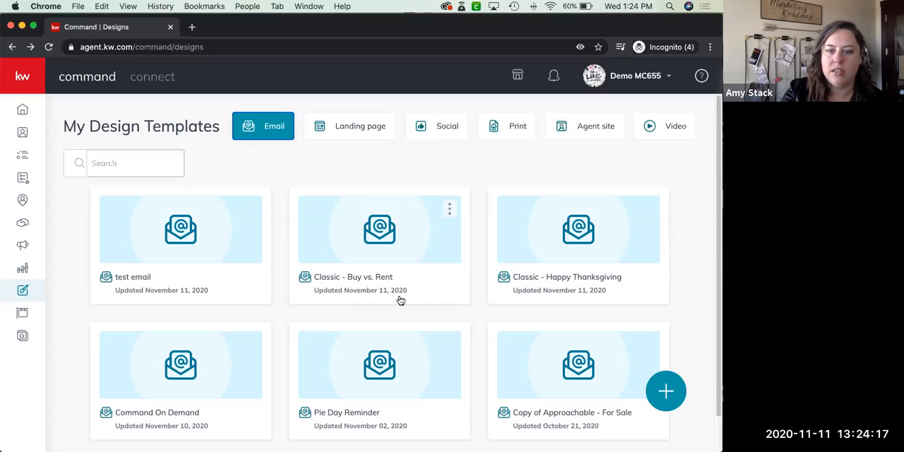
pyautogui.click(561, 201)
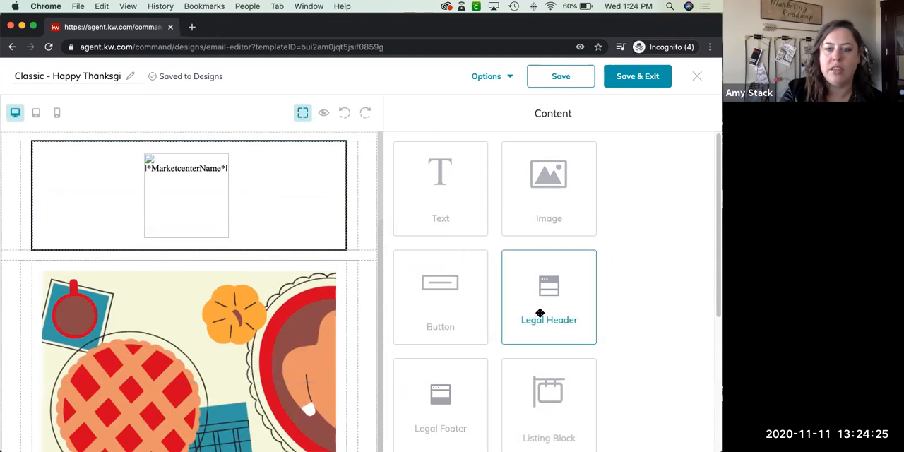
# Try a Legal Header block at the top of the email, above the market center logo, and remove it
pyautogui.moveTo(540, 313); pyautogui.dragTo(309, 206)
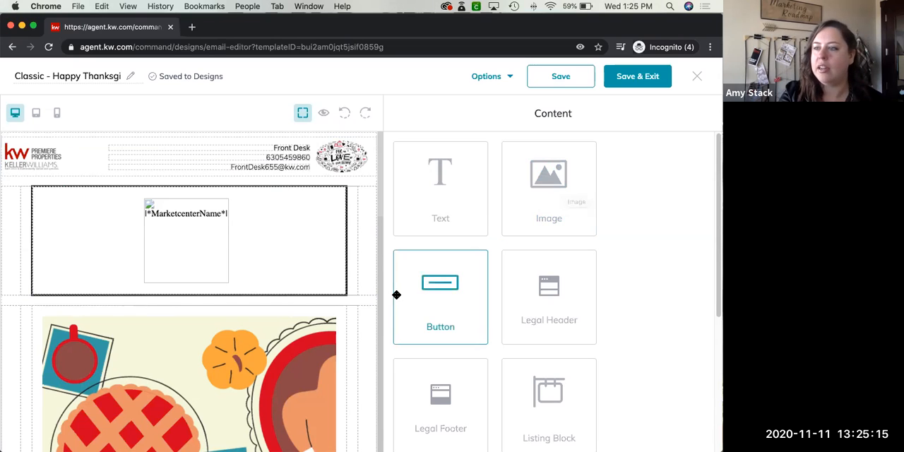
pyautogui.scroll(-15, 304, 304)
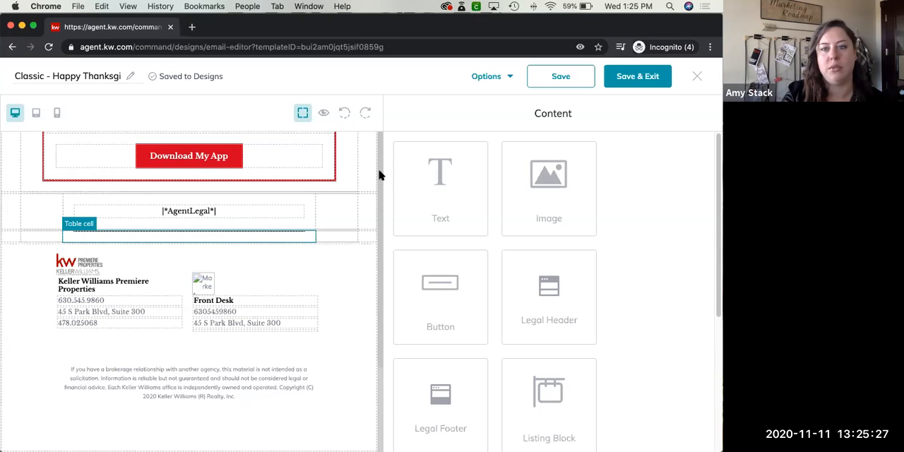
pyautogui.scroll(10, 380, 151)
pyautogui.scroll(10, 379, 151)
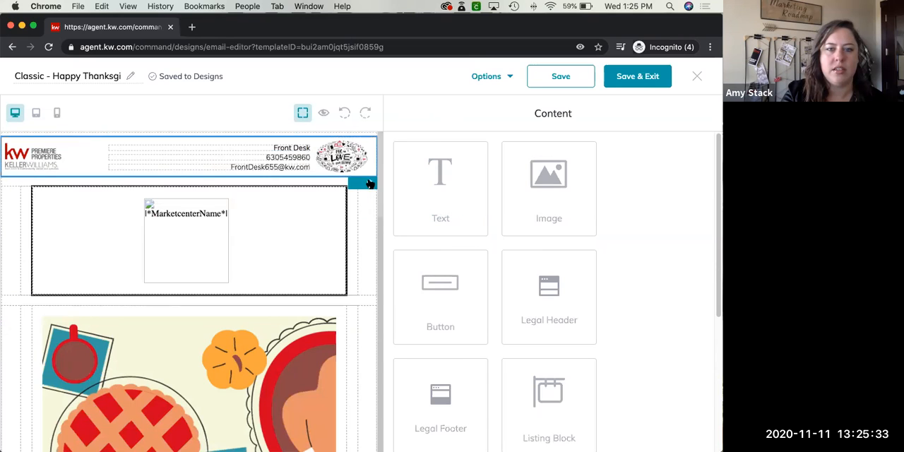
pyautogui.click(370, 183)
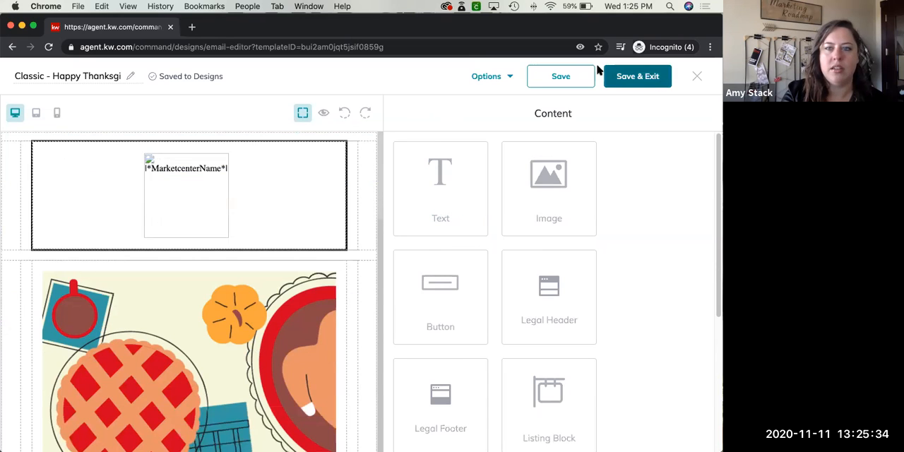
# Save the Thanksgiving design and leave the editor for the design templates page
pyautogui.click(632, 82)
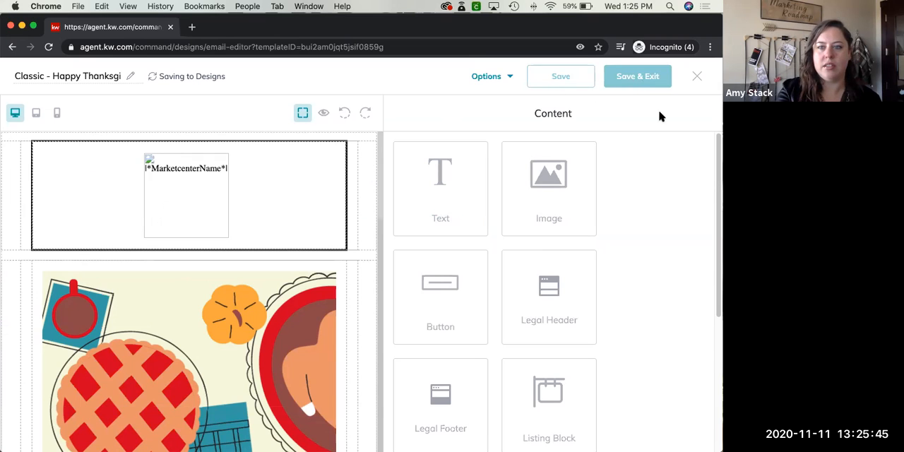
pyautogui.click(694, 75)
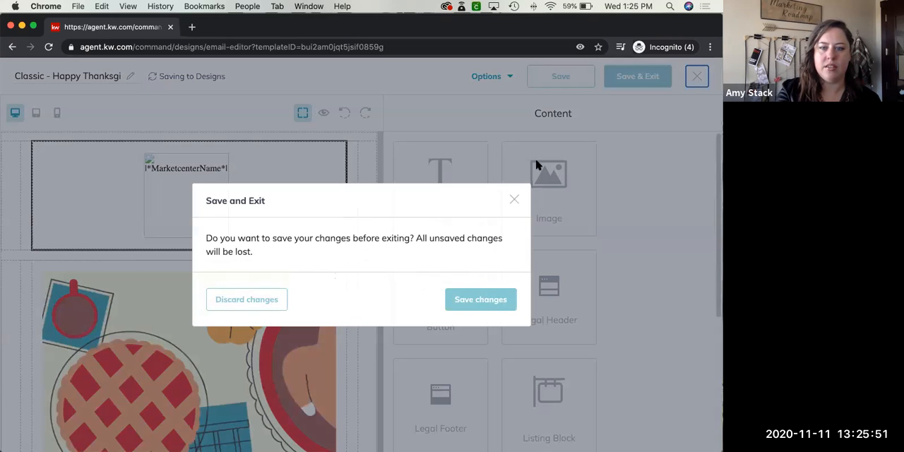
pyautogui.click(598, 120)
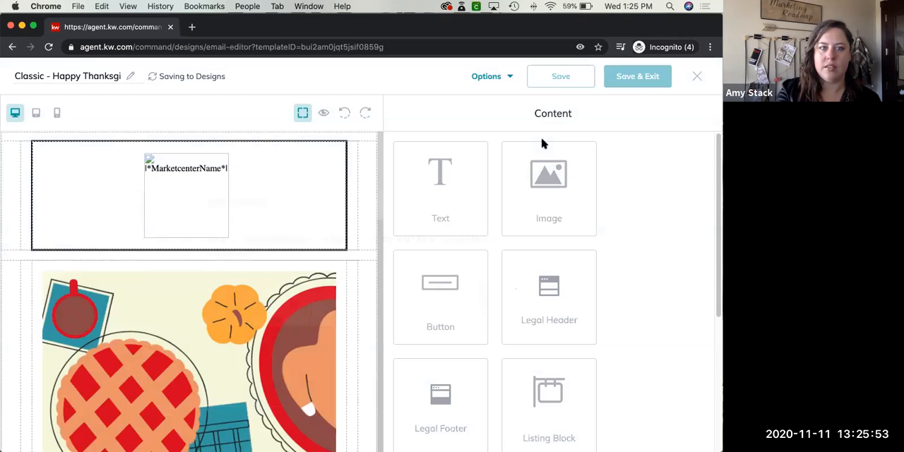
pyautogui.click(202, 72)
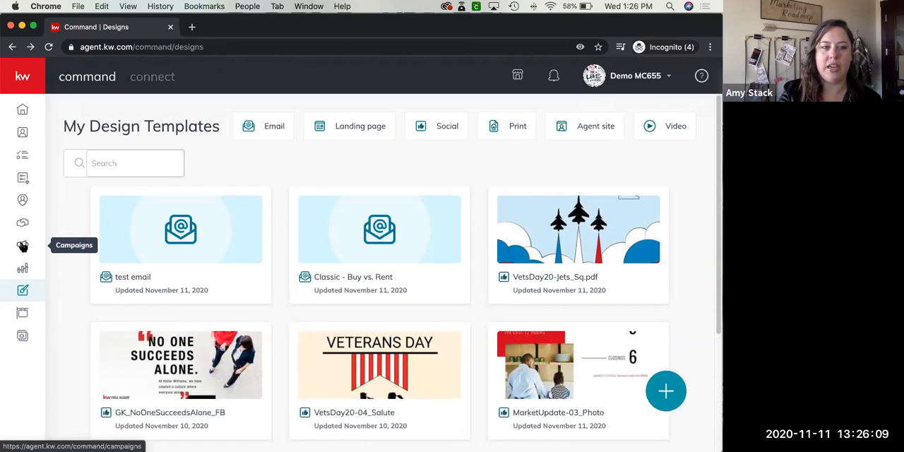
# Leave the designs page for Campaigns and start a new campaign of the Email type
pyautogui.click(24, 245)
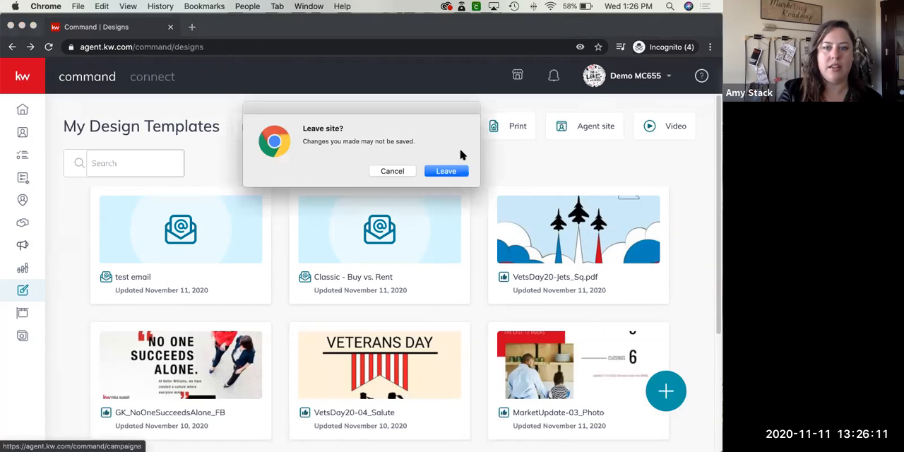
pyautogui.click(457, 174)
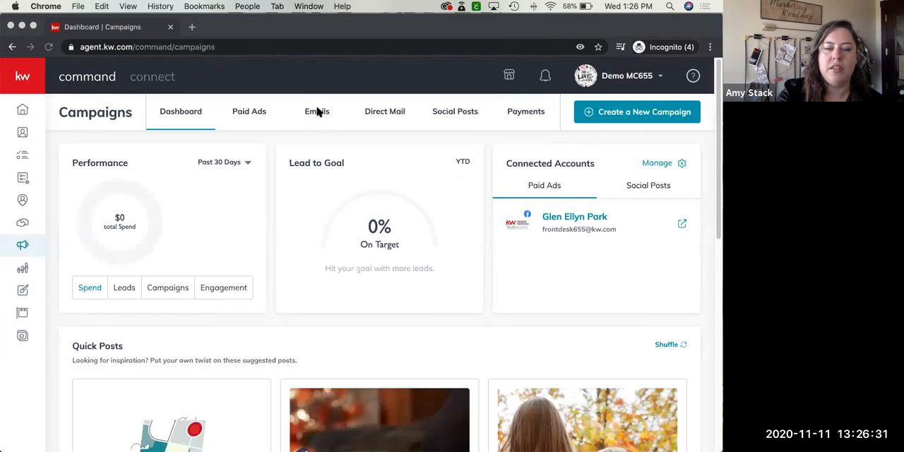
pyautogui.click(605, 116)
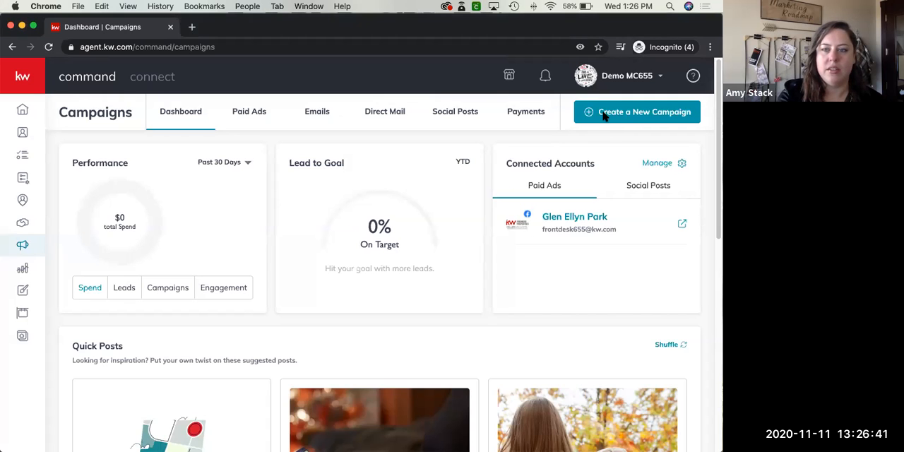
pyautogui.click(604, 116)
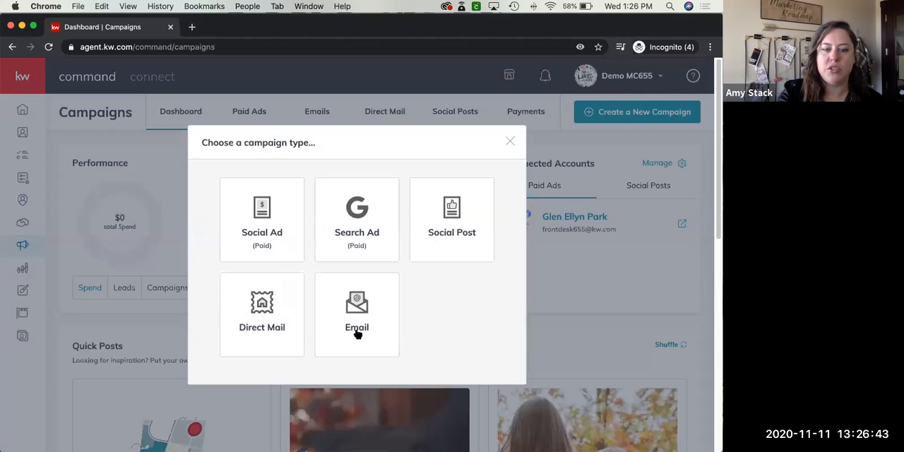
pyautogui.click(352, 315)
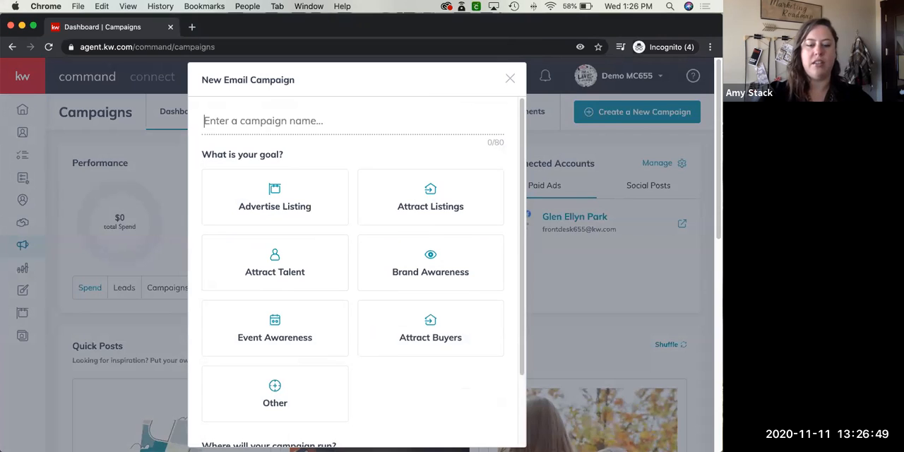
# Name the email campaign "thanksgiving", set its goal to Other, and continue to the campaign setup
pyautogui.write('thanksgiving')
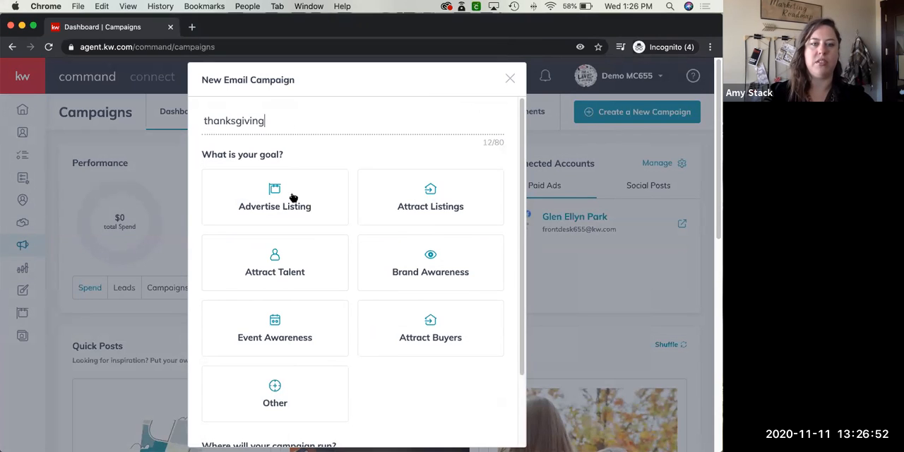
pyautogui.scroll(-2, 294, 195)
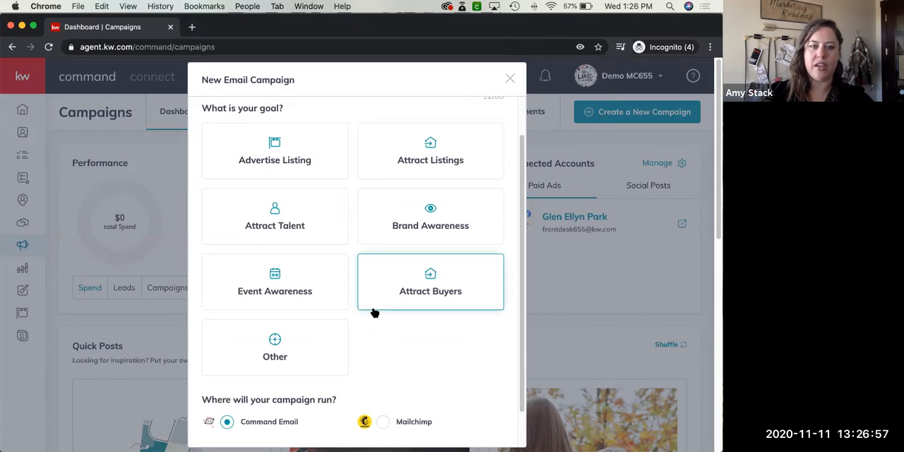
pyautogui.click(269, 353)
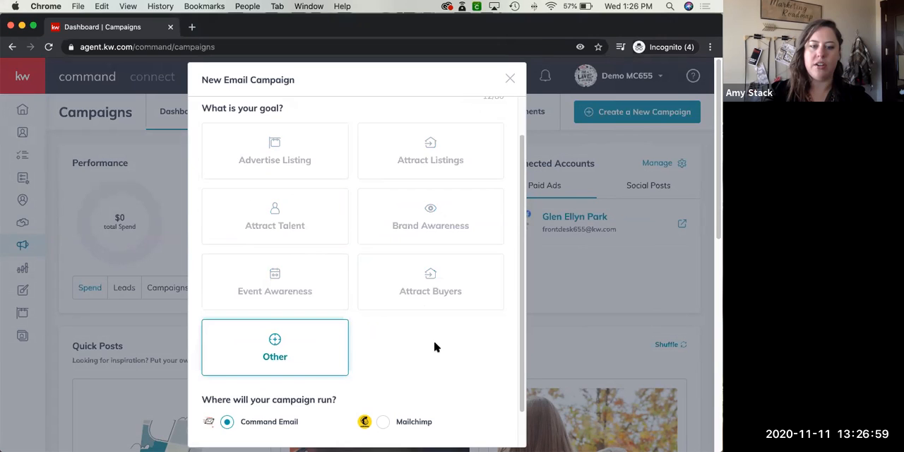
pyautogui.scroll(-2, 434, 348)
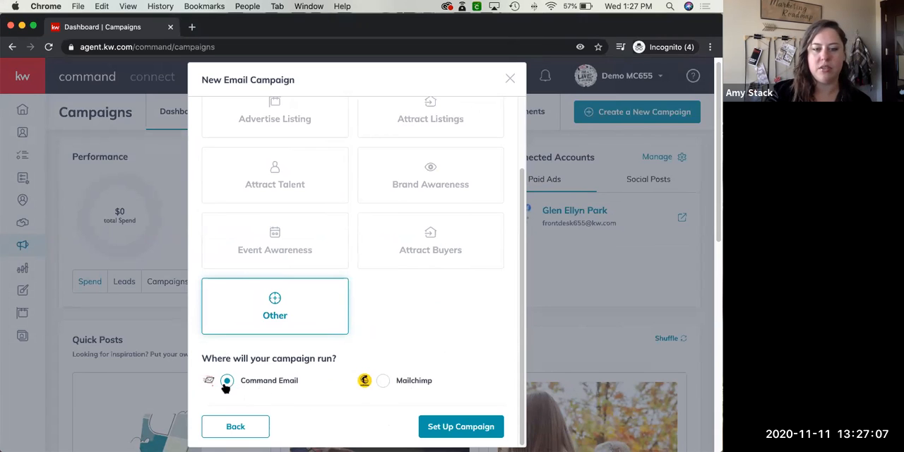
pyautogui.click(439, 428)
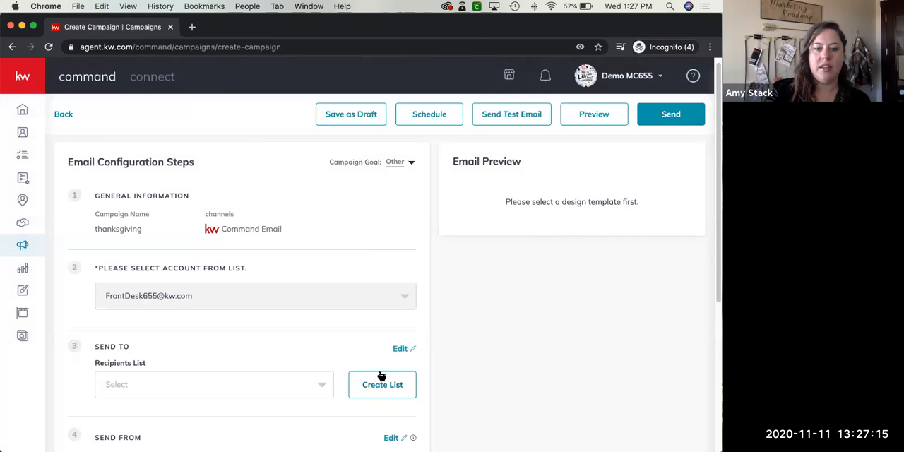
# Review the email configuration steps from the sending account to the subject, and check the available recipients lists
pyautogui.scroll(-5, 367, 333)
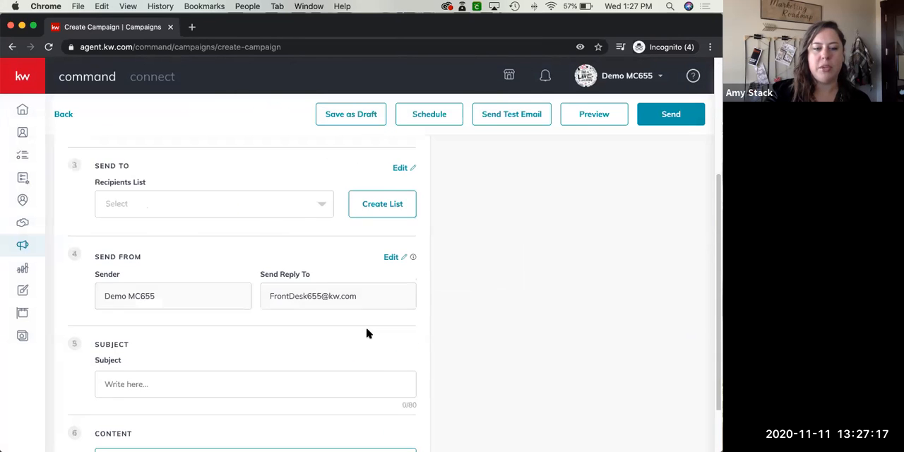
pyautogui.scroll(5, 366, 330)
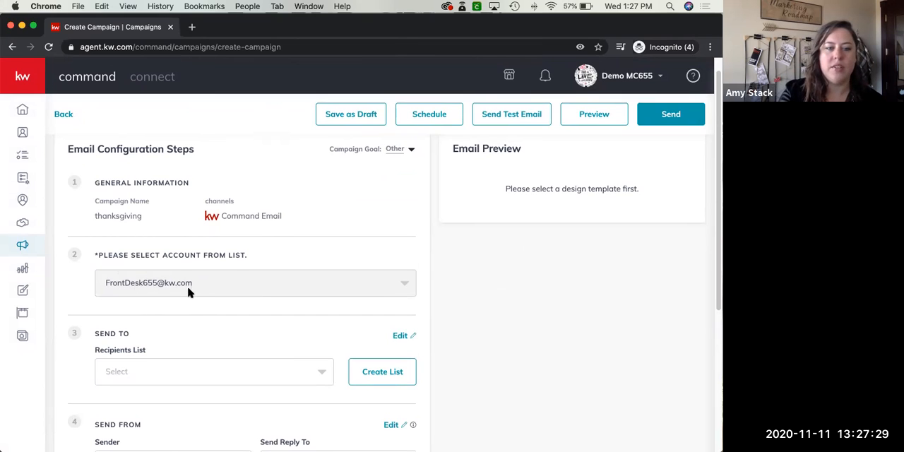
pyautogui.scroll(-3, 188, 292)
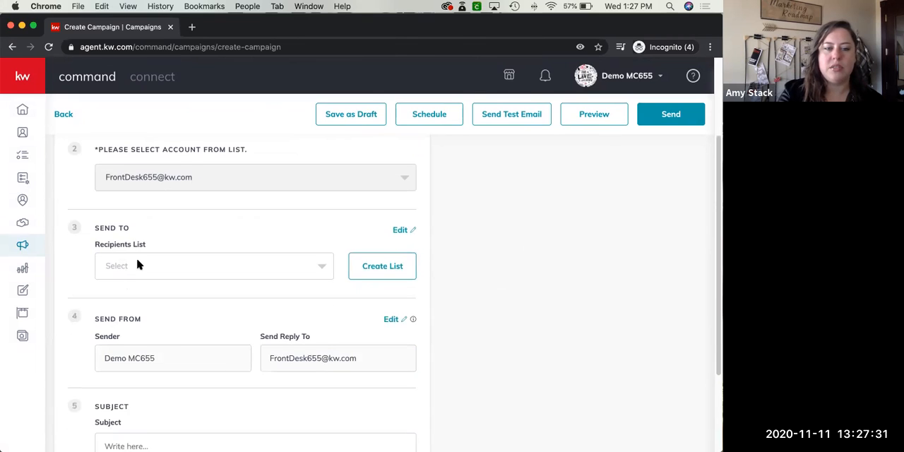
pyautogui.scroll(-1, 138, 264)
pyautogui.click(312, 250)
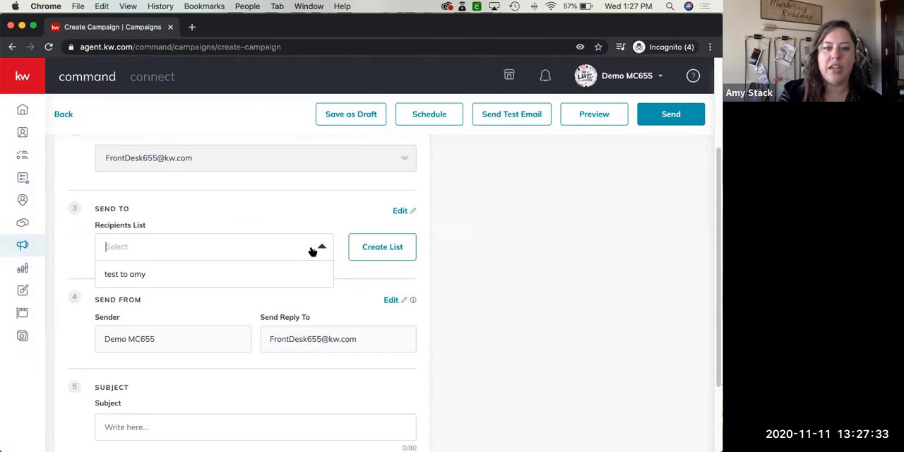
# Start a new recipients list and check the criteria available for searching contacts
pyautogui.click(396, 254)
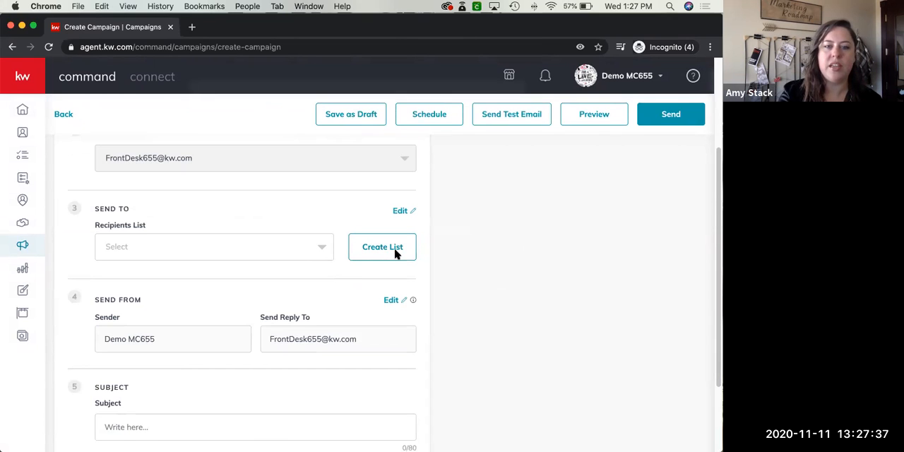
pyautogui.click(396, 254)
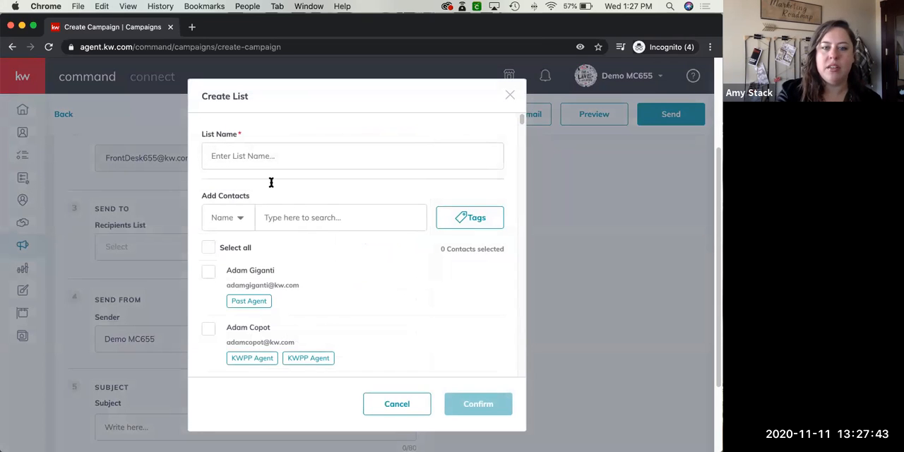
pyautogui.click(240, 220)
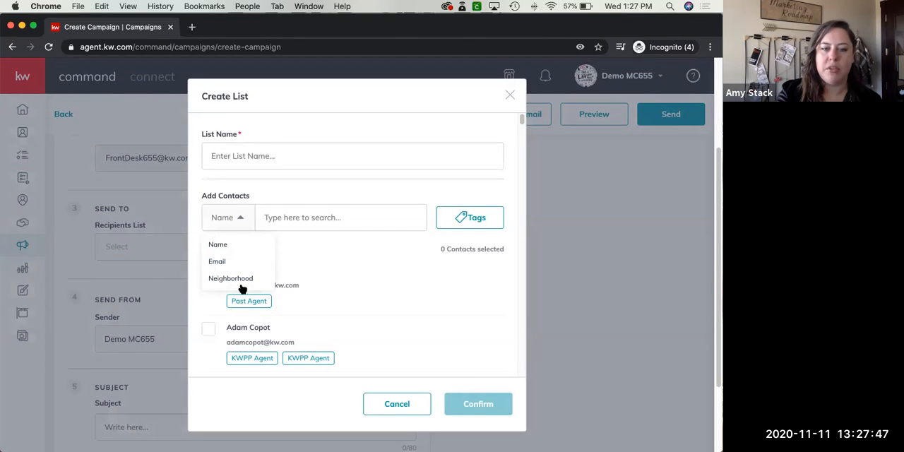
pyautogui.click(385, 194)
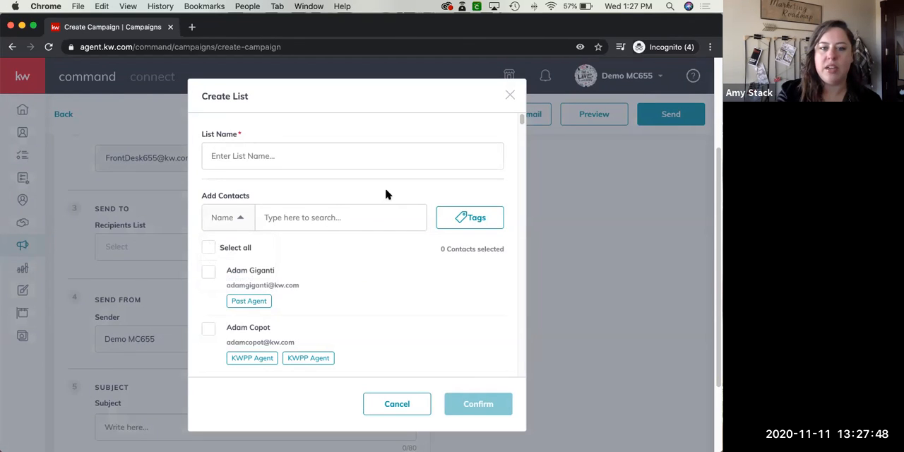
# Filter the contacts for the new list by the "kwpp agent" tag
pyautogui.click(470, 218)
pyautogui.scroll(-3, 455, 311)
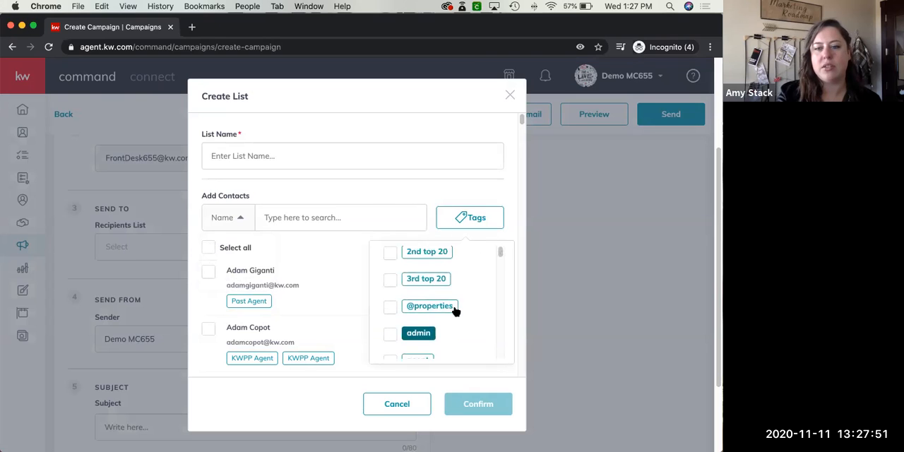
pyautogui.scroll(-10, 455, 311)
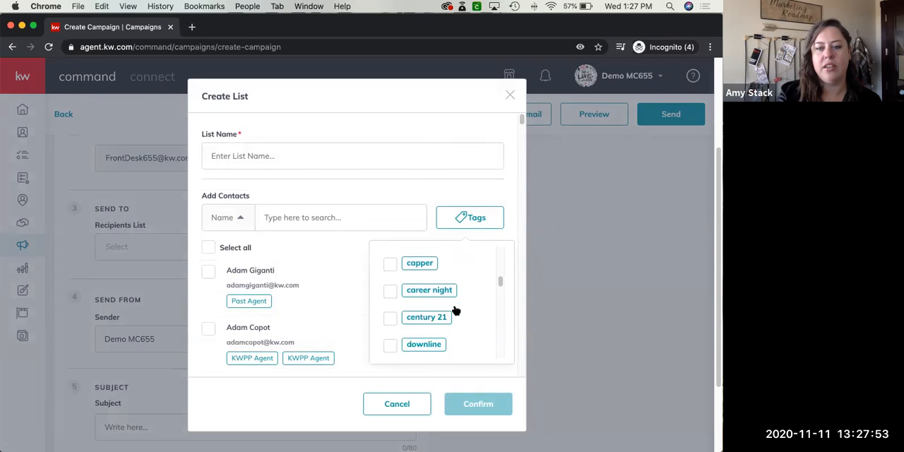
pyautogui.scroll(-8, 455, 310)
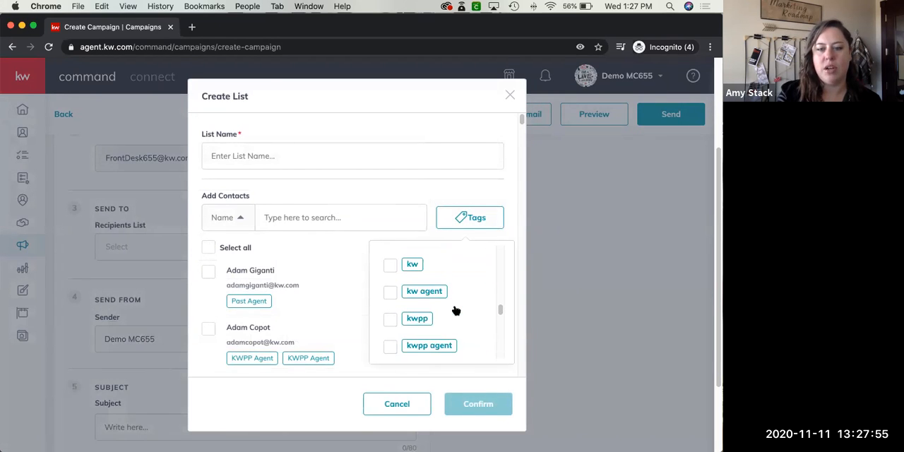
pyautogui.scroll(-1, 456, 308)
pyautogui.scroll(2, 454, 300)
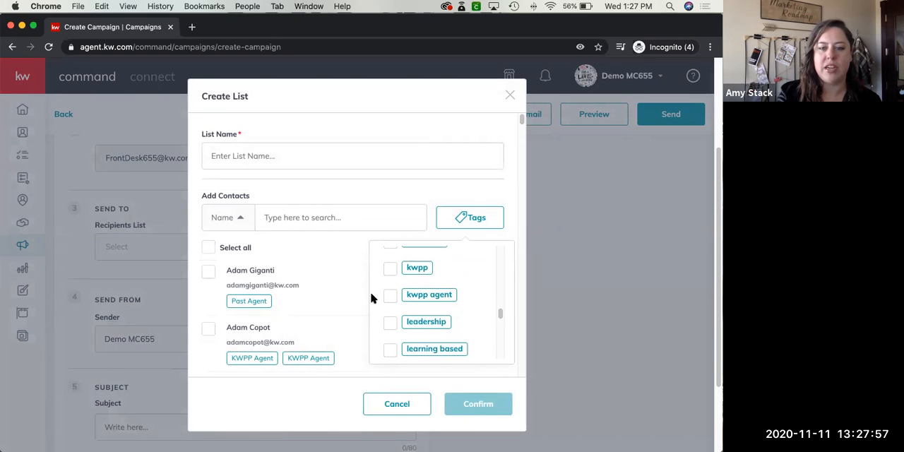
pyautogui.click(388, 297)
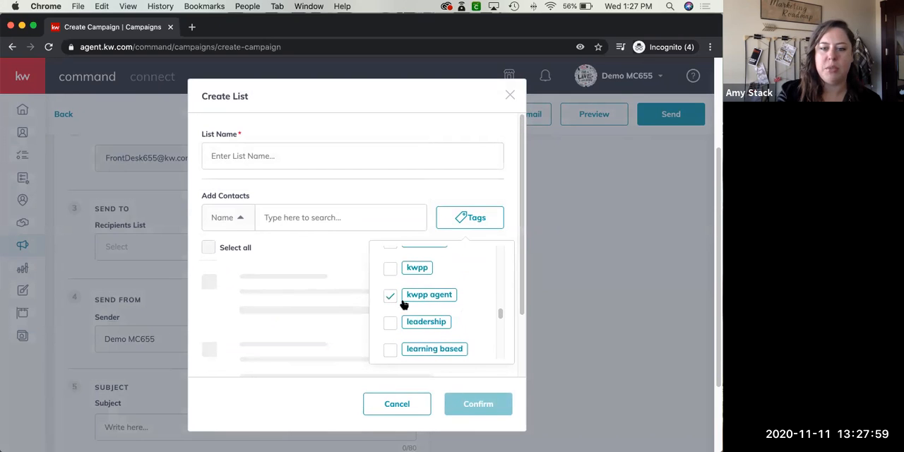
pyautogui.click(427, 192)
# Browse the tag-filtered contacts through to the end, loading the additional entries, and return to the start of the list
pyautogui.scroll(-20, 427, 192)
pyautogui.scroll(-20, 280, 309)
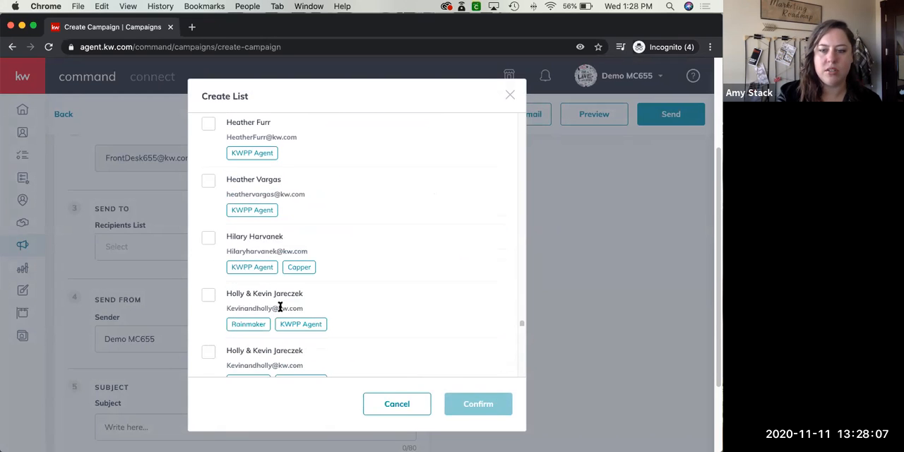
pyautogui.scroll(-5, 280, 308)
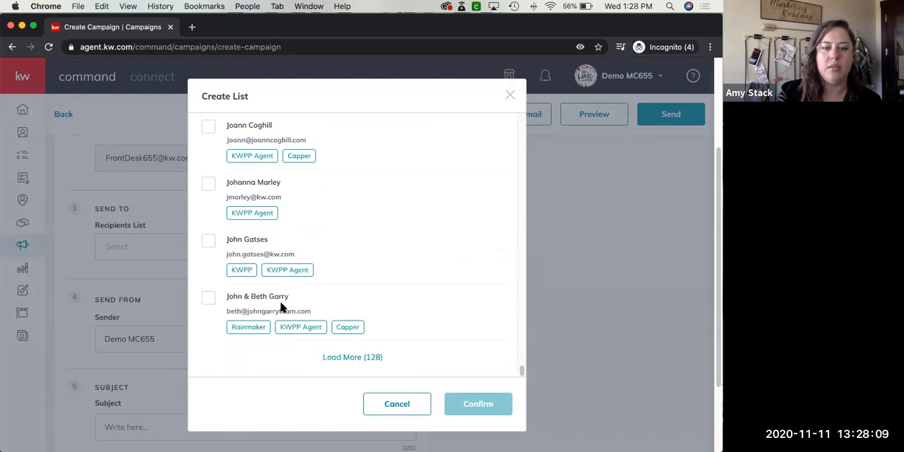
pyautogui.click(344, 357)
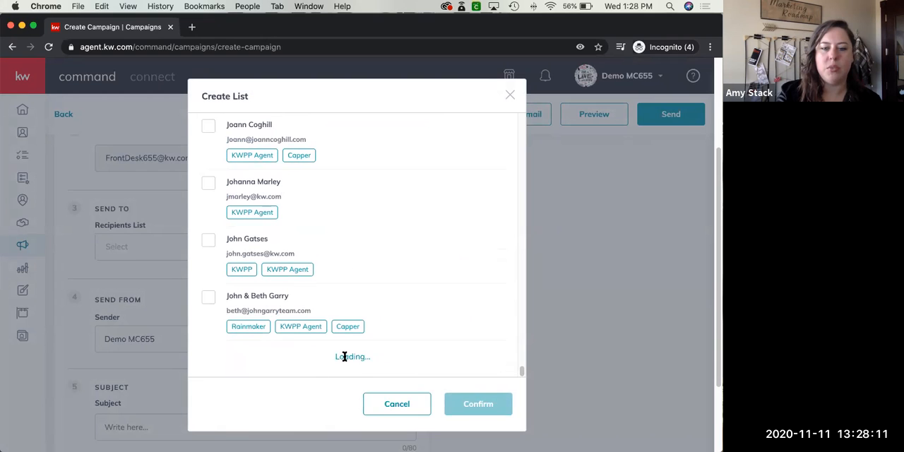
pyautogui.scroll(-15, 345, 360)
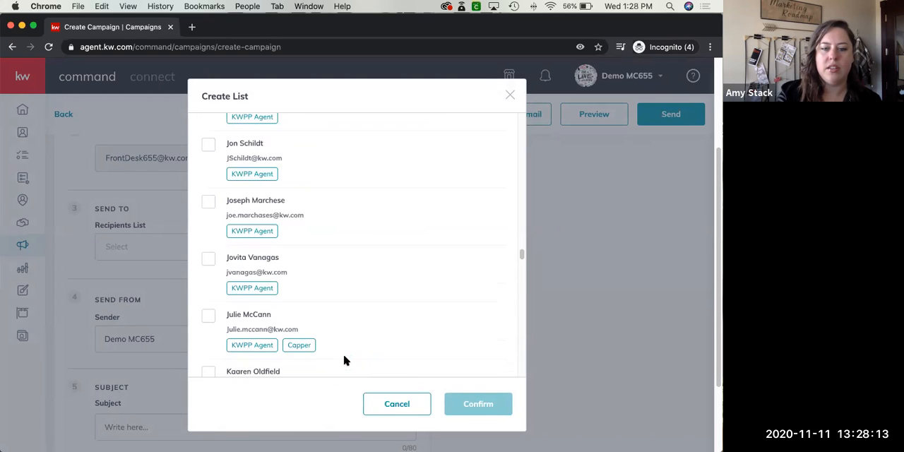
pyautogui.scroll(-20, 345, 360)
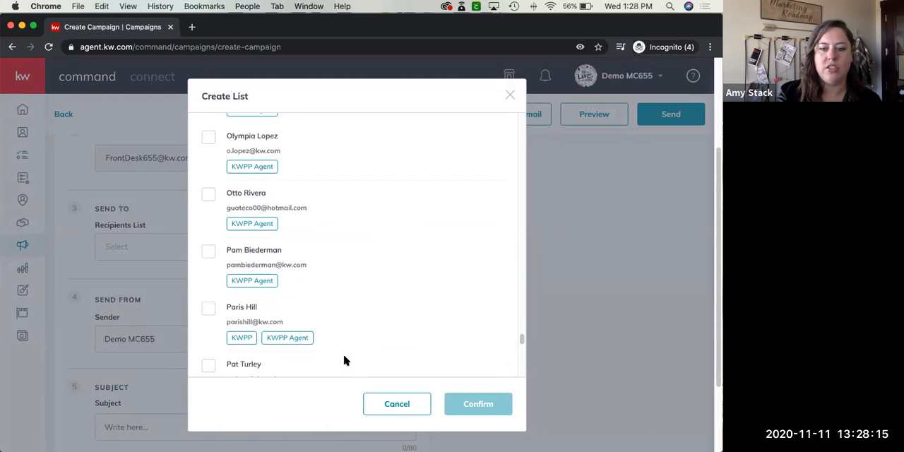
pyautogui.scroll(-8, 344, 360)
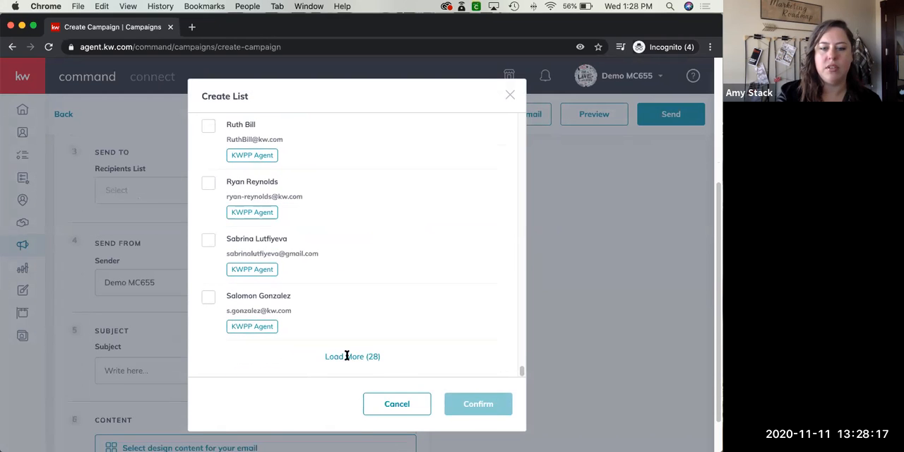
pyautogui.click(345, 357)
pyautogui.scroll(-15, 339, 347)
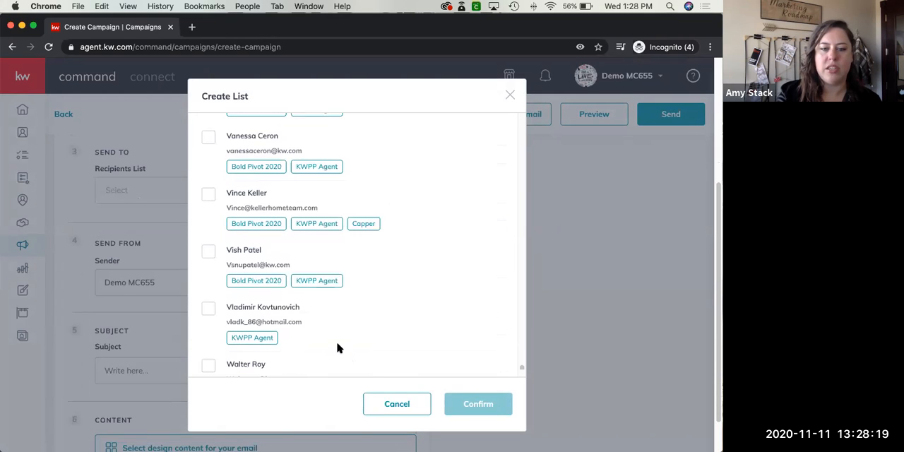
pyautogui.moveTo(520, 369); pyautogui.dragTo(520, 117)
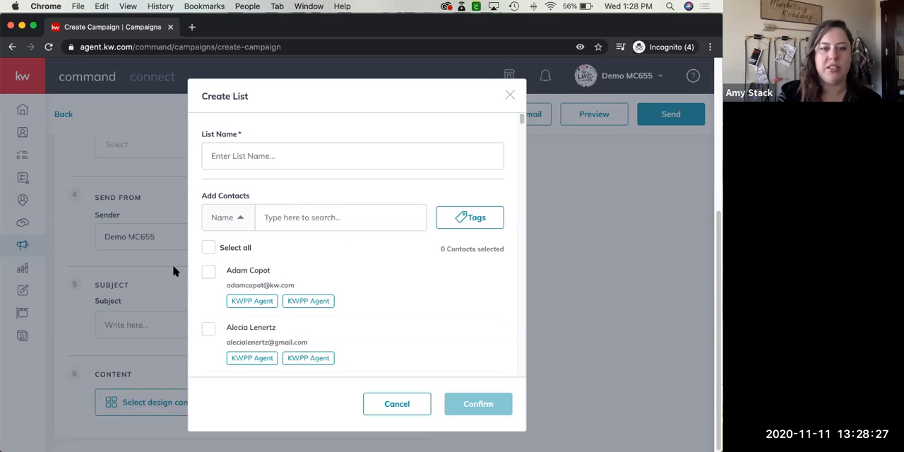
# Try selecting all filtered contacts, excluding and re-including the first two, and clear the selection
pyautogui.click(208, 247)
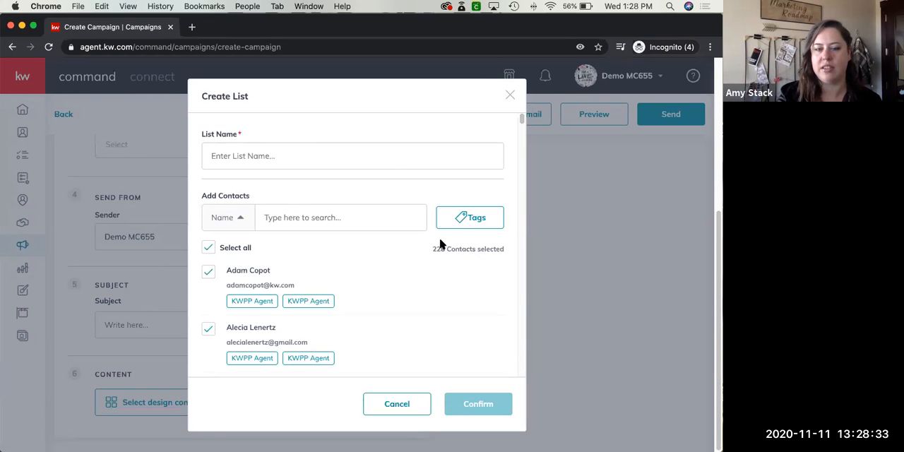
pyautogui.scroll(-2, 262, 282)
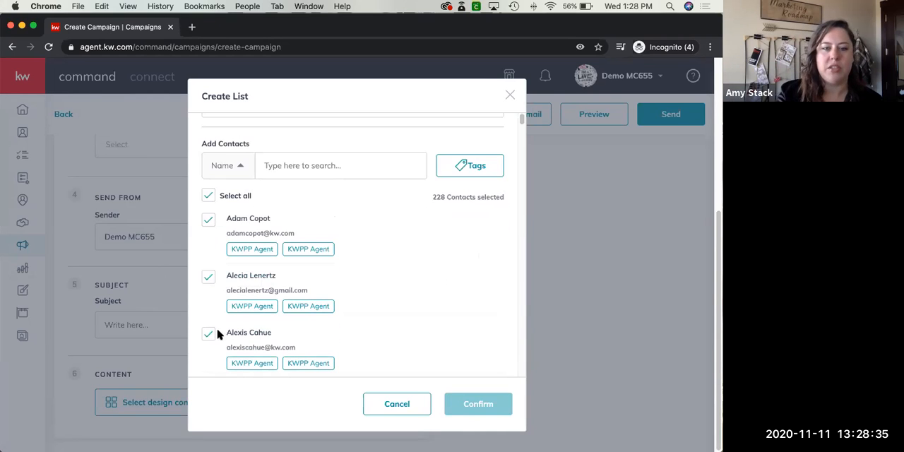
pyautogui.click(208, 220)
pyautogui.click(208, 278)
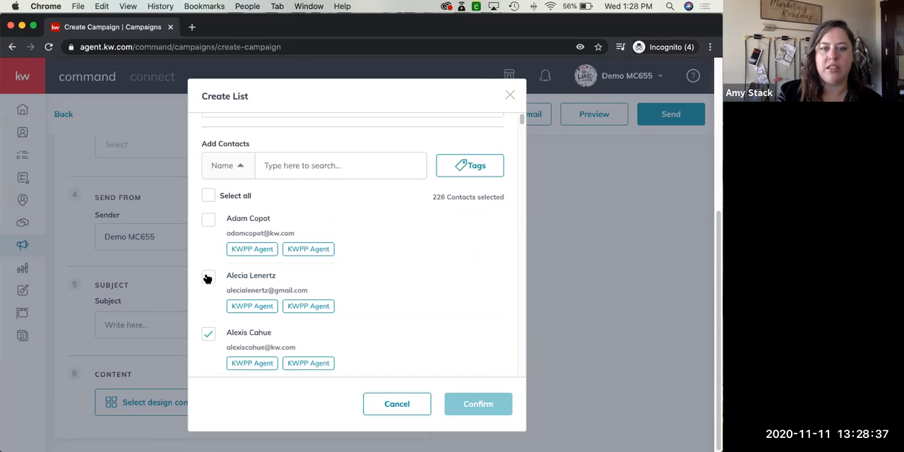
pyautogui.click(208, 220)
pyautogui.click(207, 277)
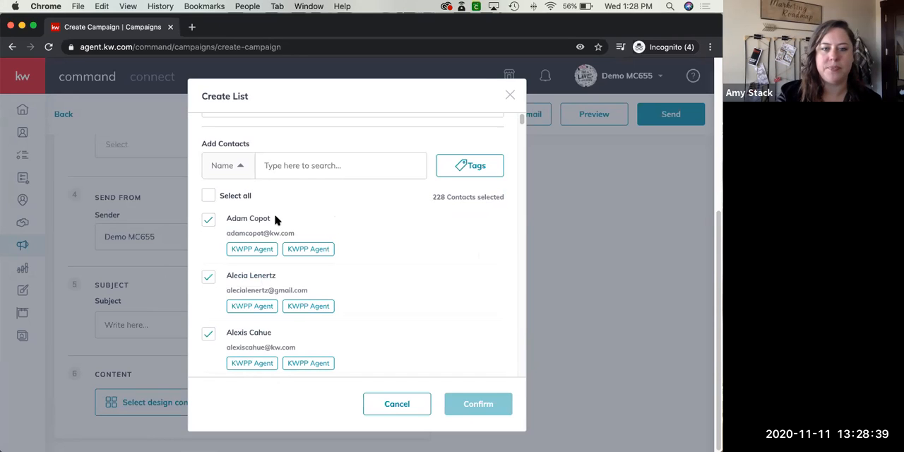
pyautogui.click(209, 197)
# Search the contacts by first name and include both matching contacts in the list
pyautogui.write('amy')
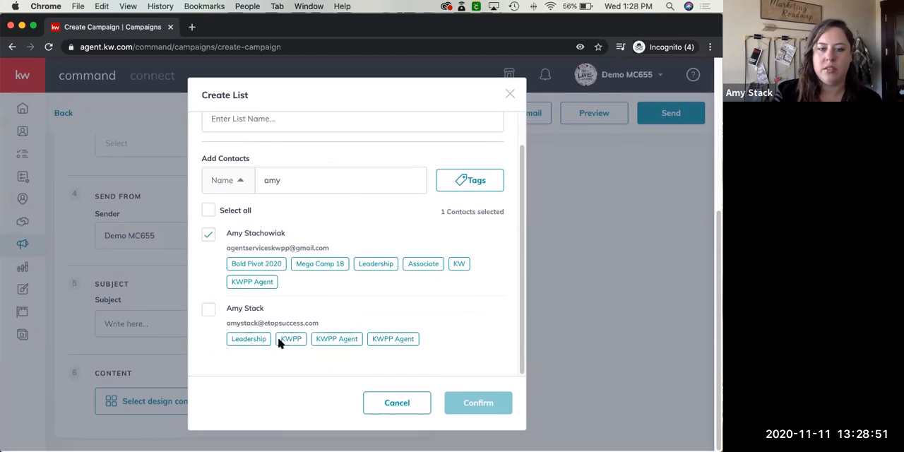
pyautogui.click(209, 311)
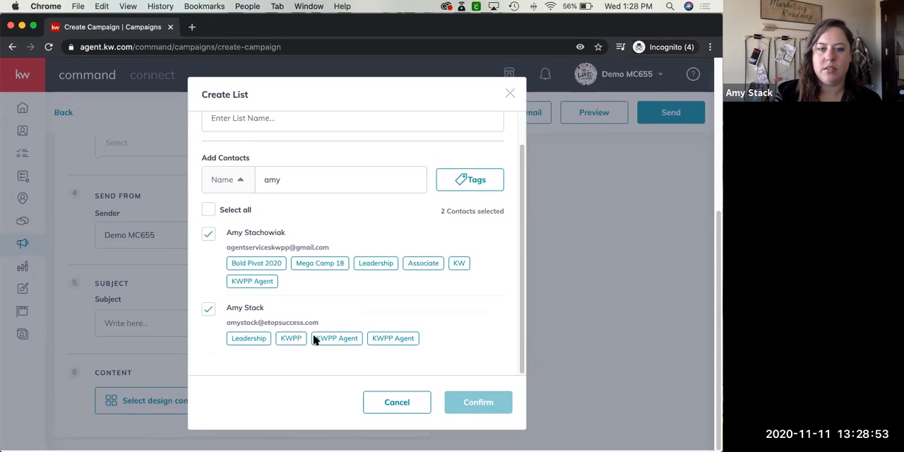
pyautogui.scroll(2, 456, 344)
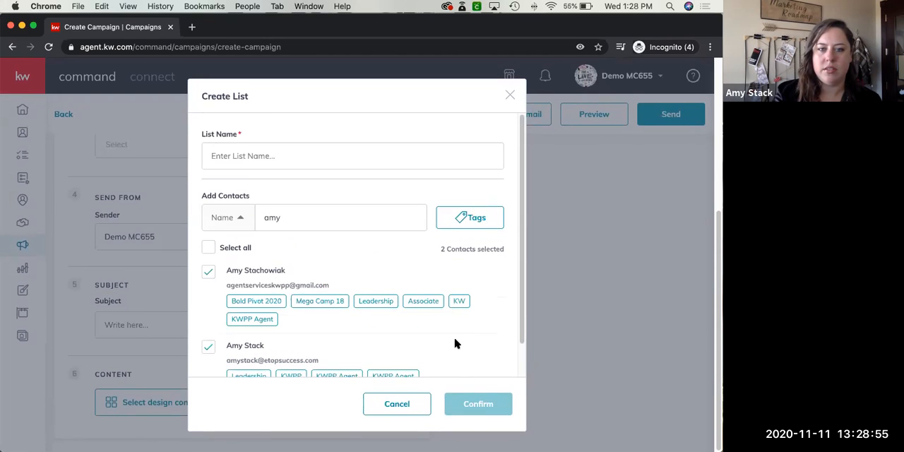
# Name the list with the contact's first name followed by "test", exclude the second matching contact, and create the list
pyautogui.click(296, 162)
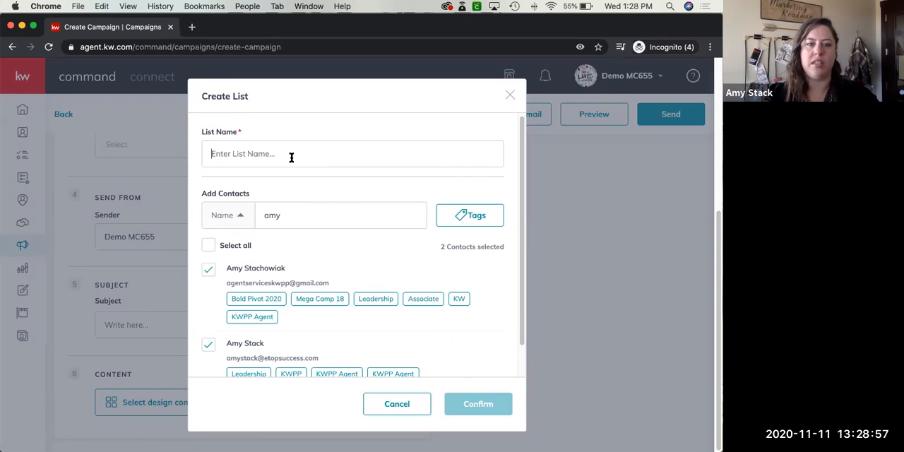
pyautogui.write('amy test')
pyautogui.scroll(-2, 399, 319)
pyautogui.click(208, 314)
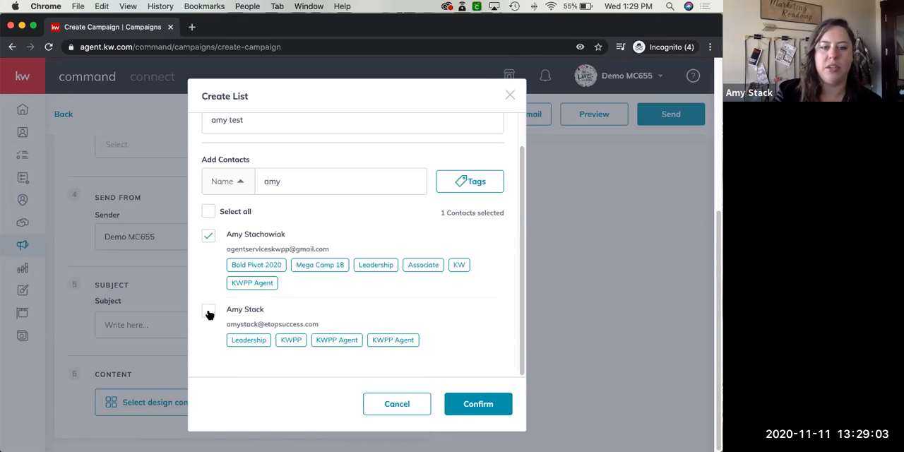
pyautogui.click(478, 403)
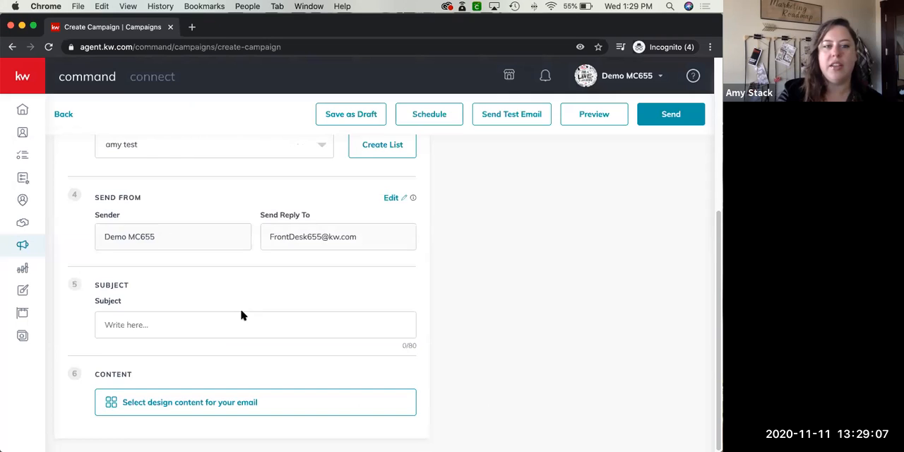
# Set the email subject to "Happy Turkey Day!"
pyautogui.scroll(3, 191, 236)
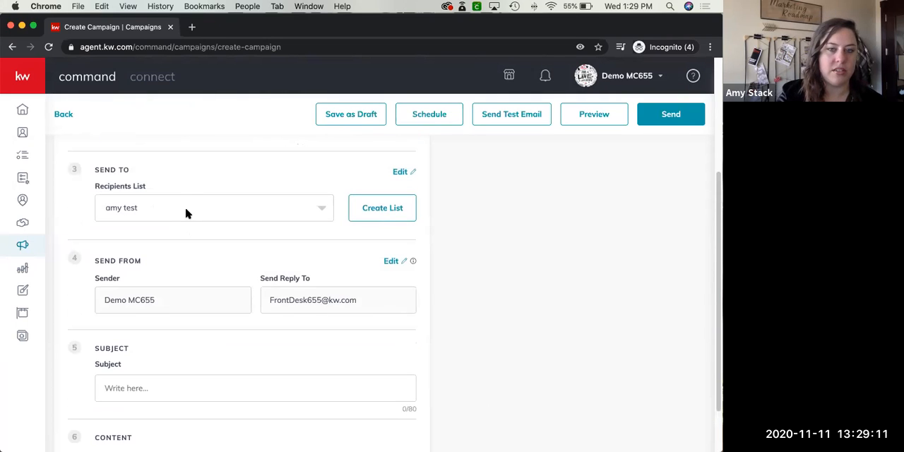
pyautogui.scroll(-3, 219, 242)
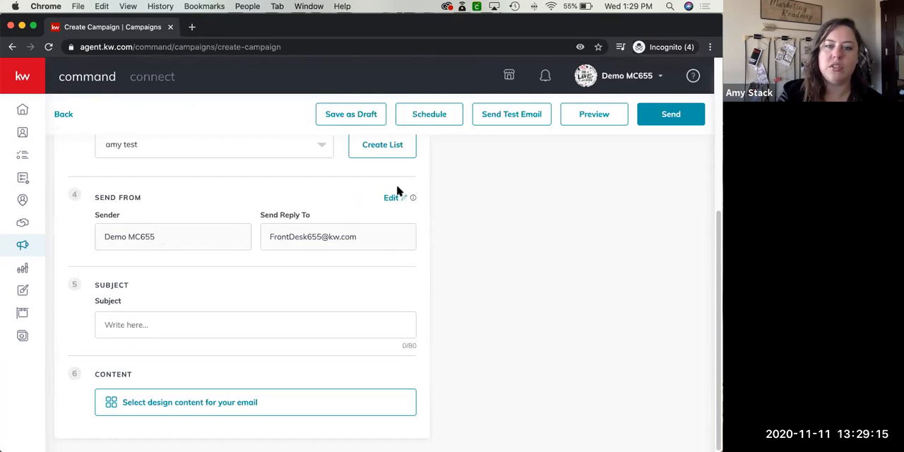
pyautogui.scroll(-1, 287, 296)
pyautogui.click(260, 321)
pyautogui.write('th')
pyautogui.press('BackSpace')
pyautogui.press('BackSpace')
pyautogui.write('H')
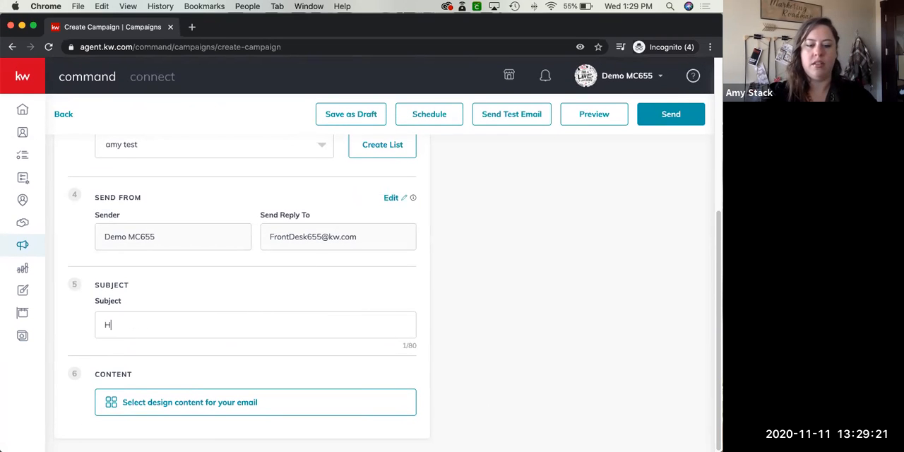
pyautogui.write('appy Tu')
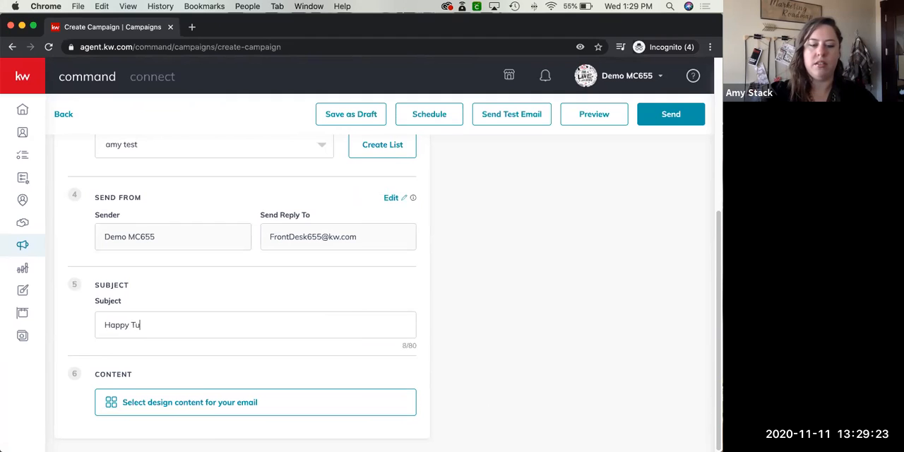
pyautogui.write('Day!')
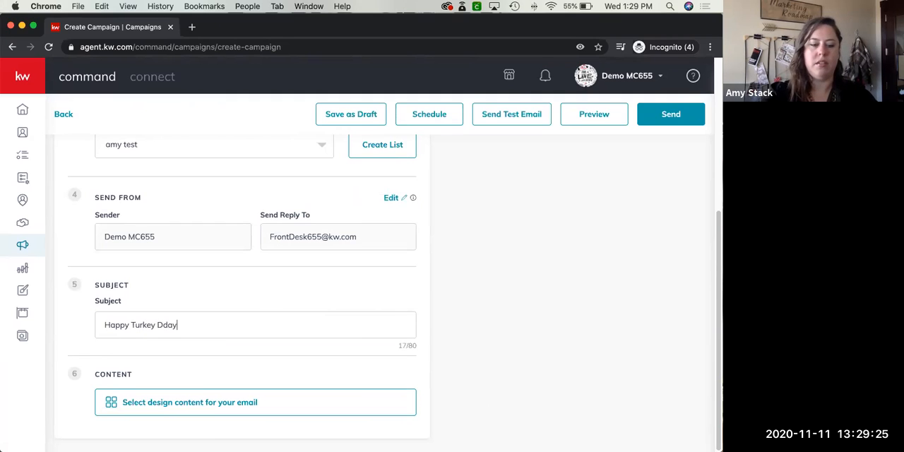
pyautogui.click(168, 327)
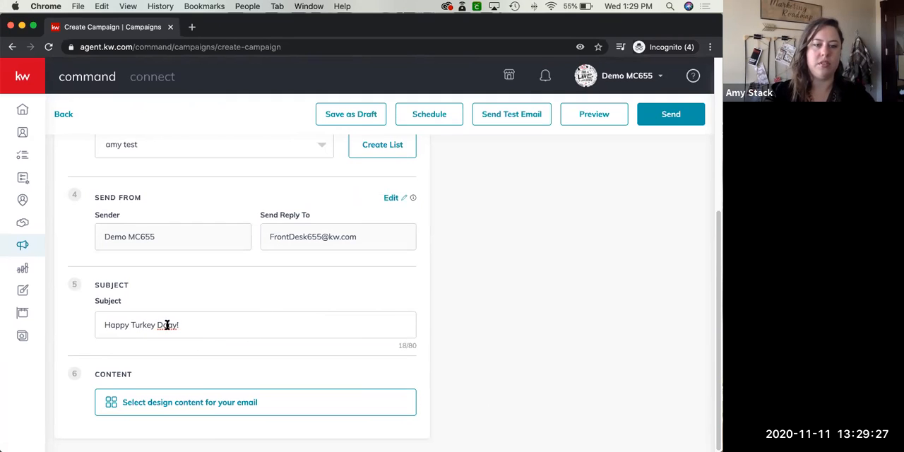
pyautogui.press('BackSpace')
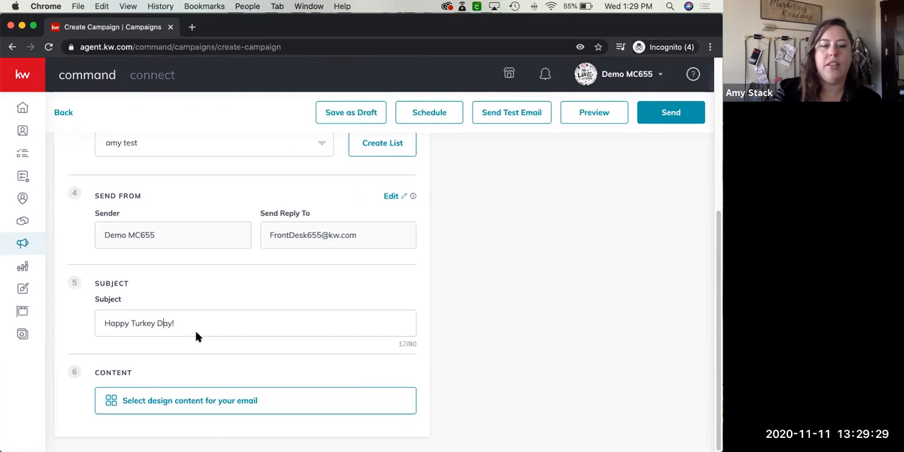
# Select the "Classic - Happy Thanksgiving" template from My Templates as the email's content and save the design to the campaign
pyautogui.click(137, 405)
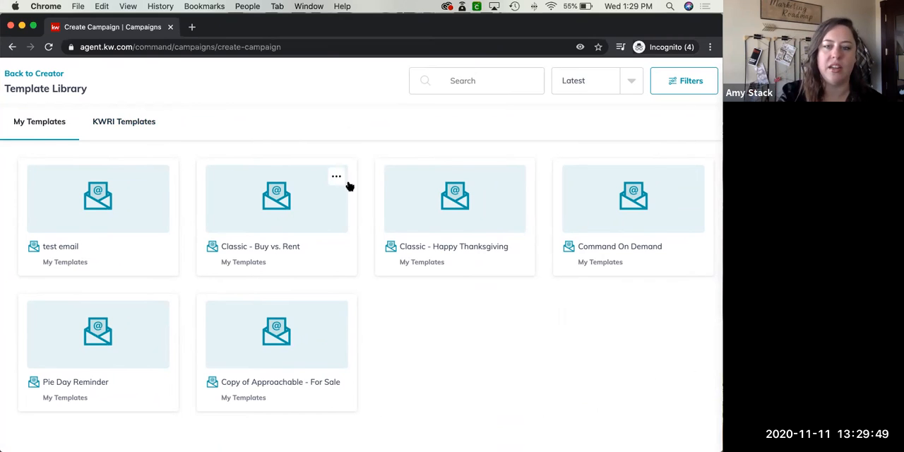
pyautogui.click(418, 205)
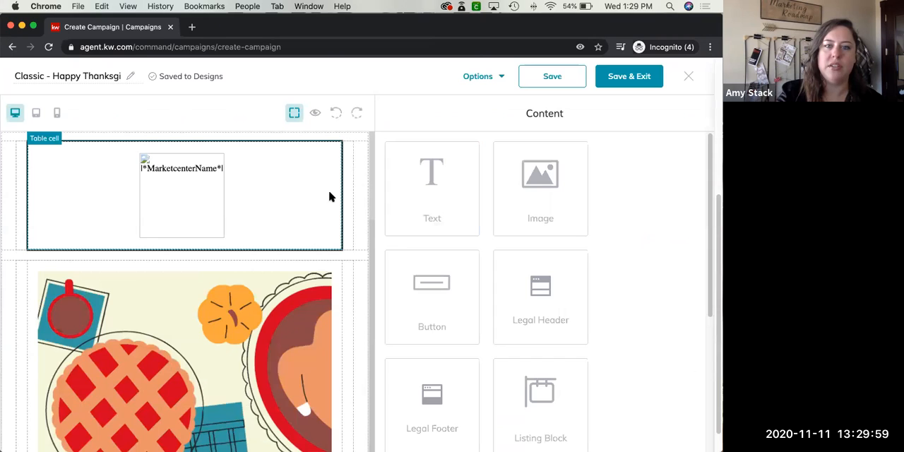
pyautogui.click(629, 79)
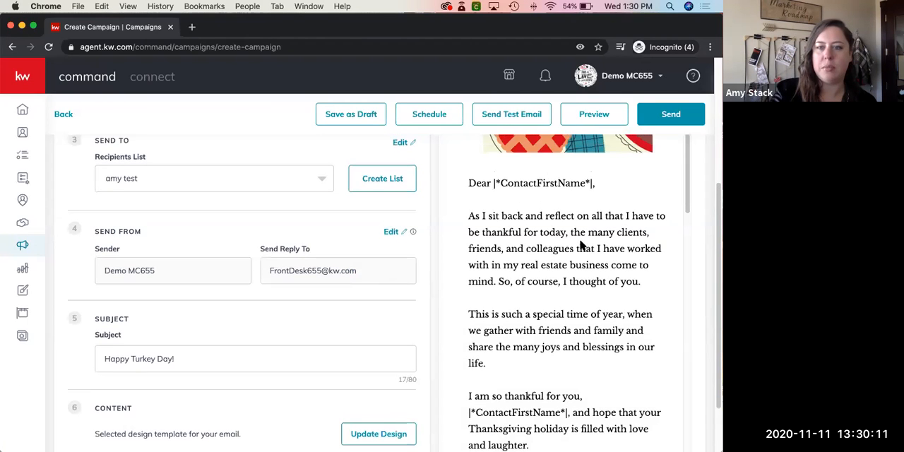
# Review the campaign's configuration and email preview, and view the scheduling options without scheduling the campaign
pyautogui.scroll(2, 581, 244)
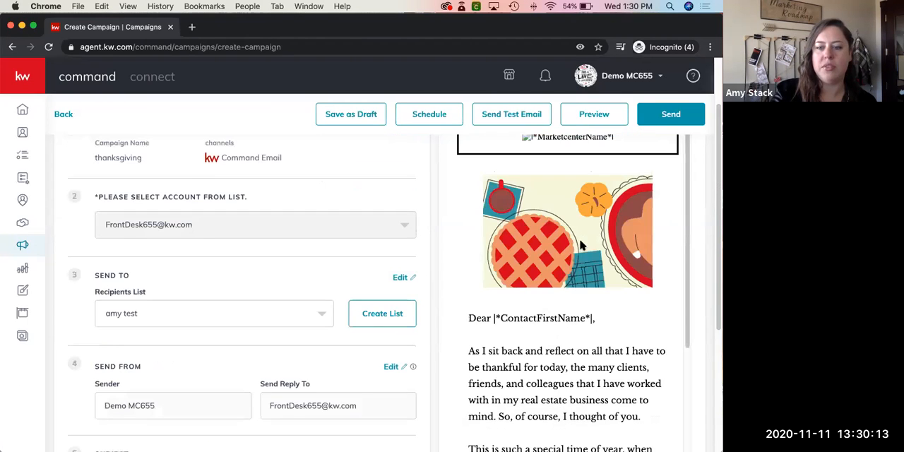
pyautogui.scroll(2, 580, 244)
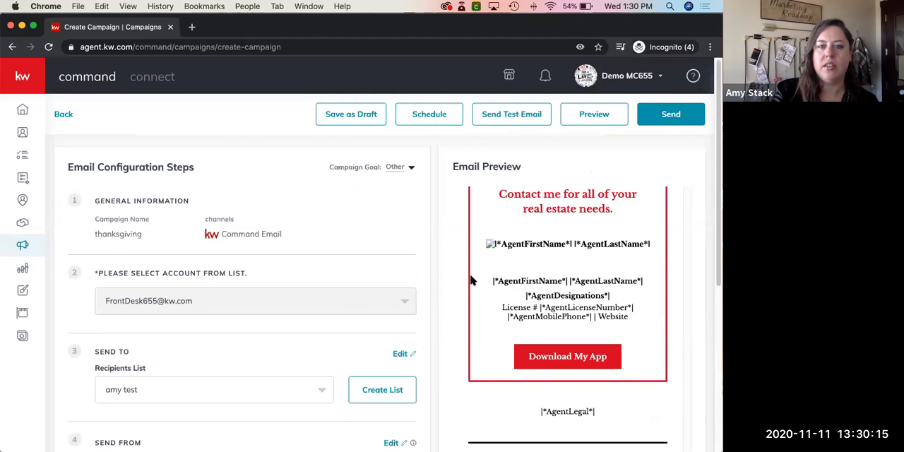
pyautogui.scroll(-2, 472, 278)
pyautogui.scroll(1, 486, 153)
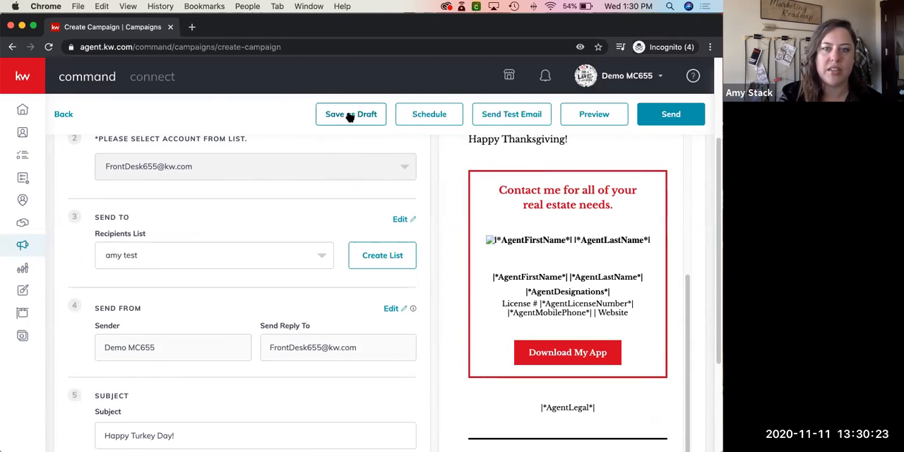
pyautogui.click(421, 117)
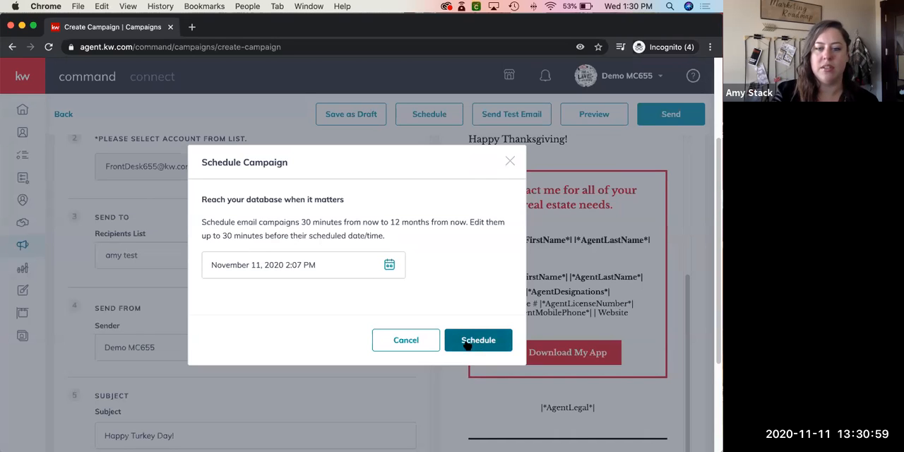
pyautogui.click(417, 340)
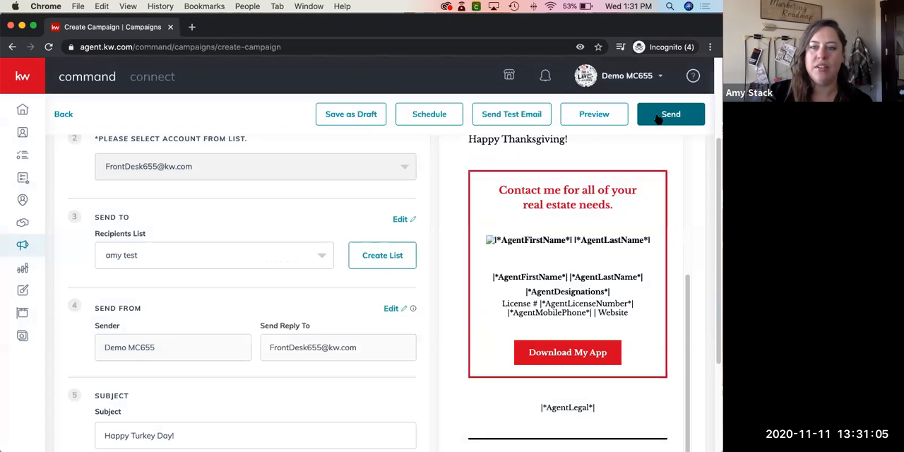
# Send the "thanksgiving" email campaign to the selected recipients list immediately
pyautogui.click(657, 119)
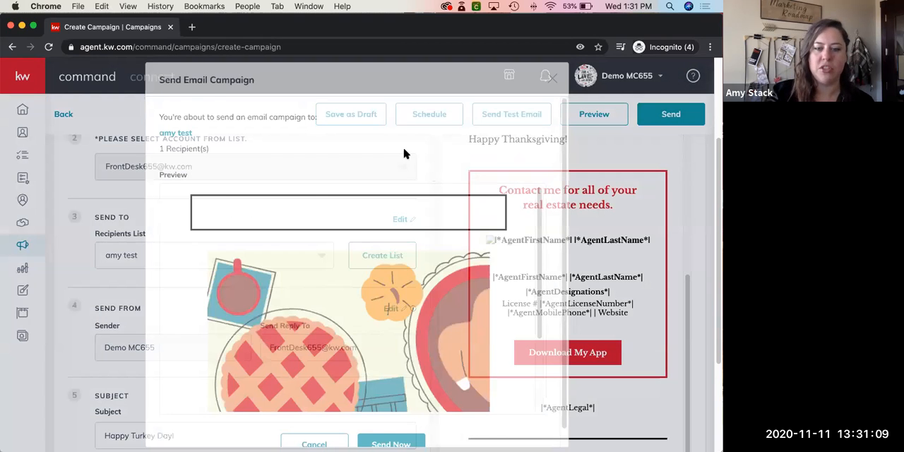
pyautogui.scroll(-2, 405, 153)
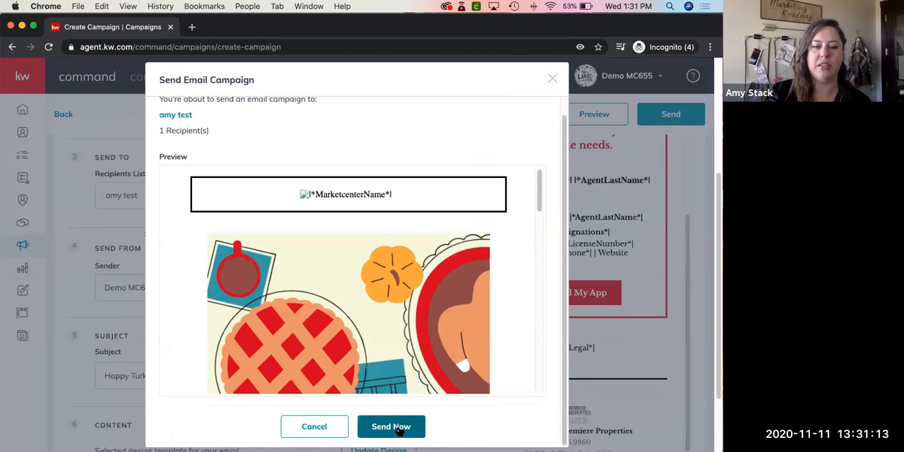
pyautogui.click(399, 428)
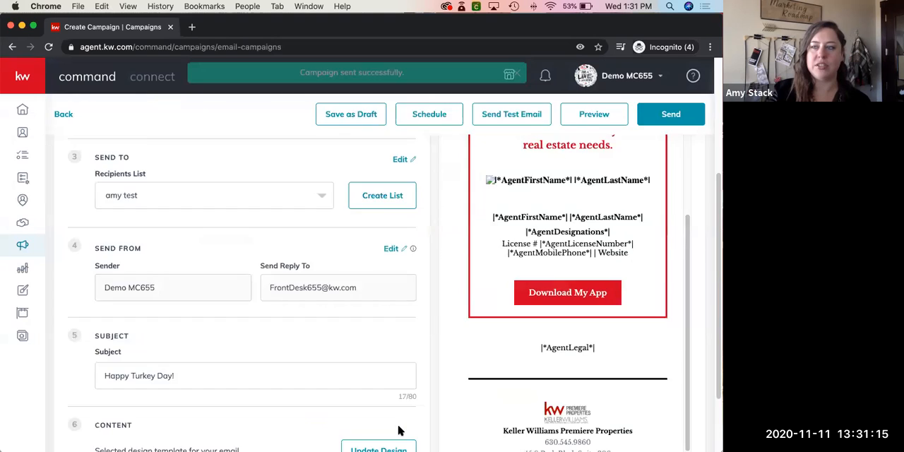
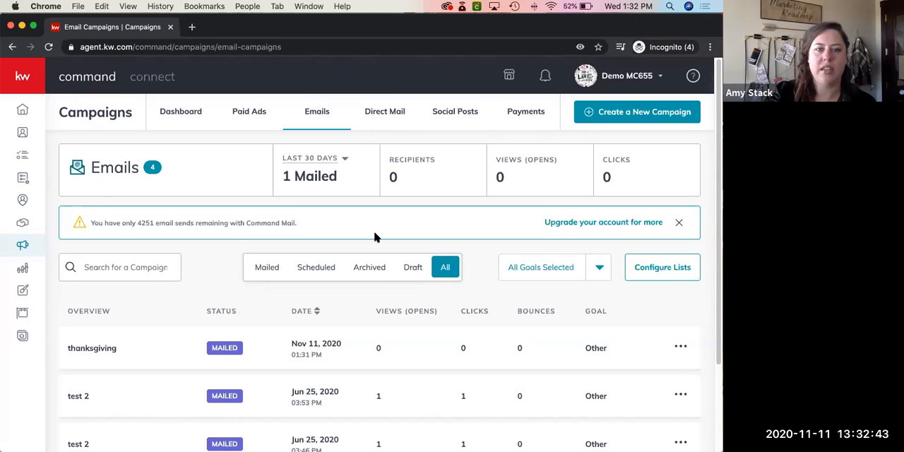
# Look over the Help & Information options, including the support chat, and close them again
pyautogui.scroll(1, 374, 237)
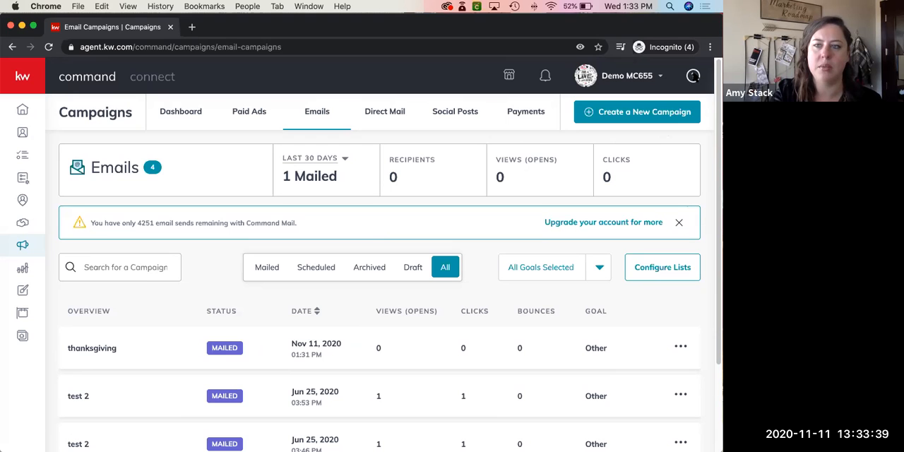
pyautogui.click(693, 75)
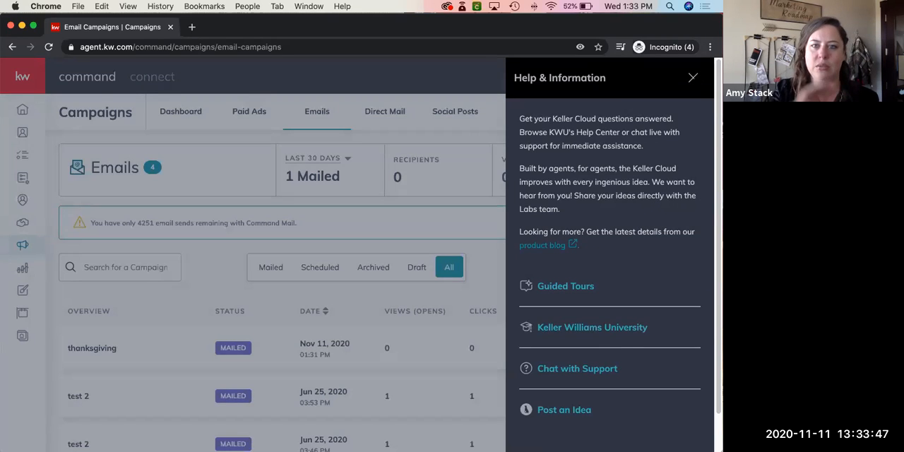
pyautogui.click(692, 77)
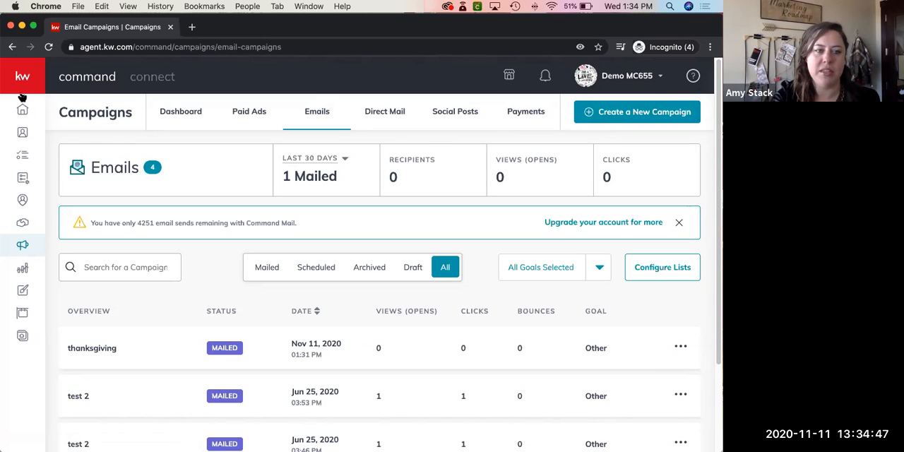
# Leave the campaigns page for SmartPlans, look through My SmartPlans, and open the SmartPlans library
pyautogui.click(23, 179)
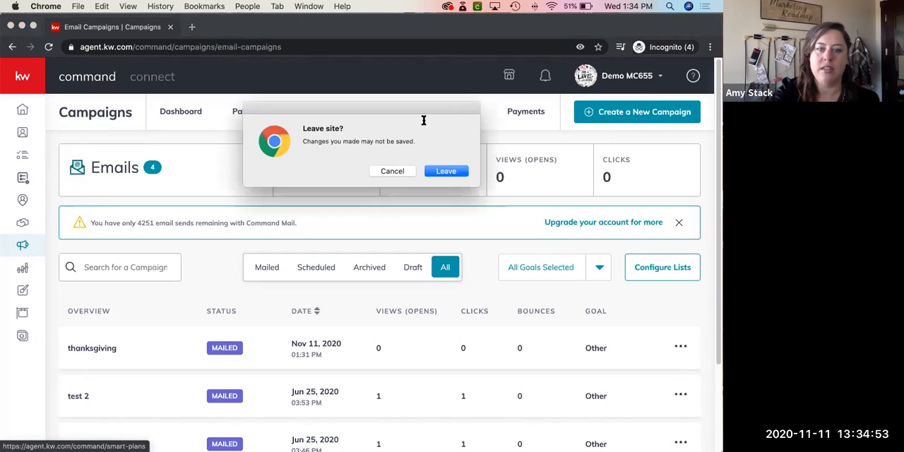
pyautogui.click(446, 170)
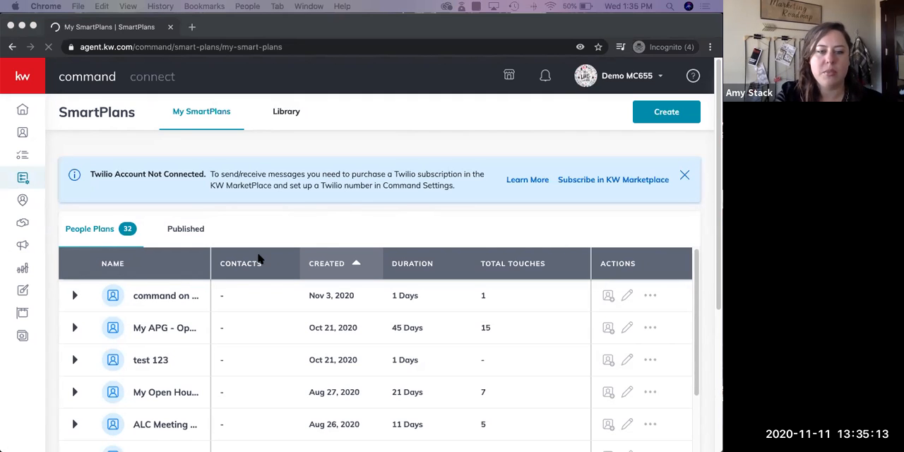
pyautogui.scroll(-3, 258, 259)
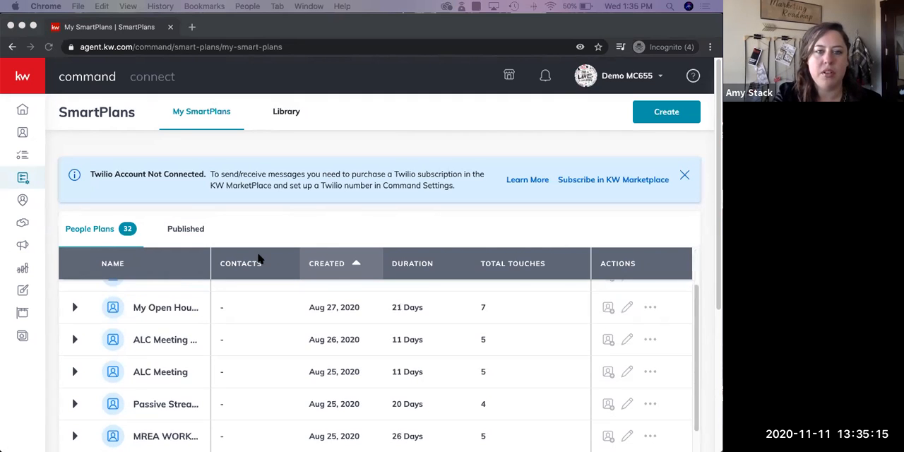
pyautogui.click(284, 114)
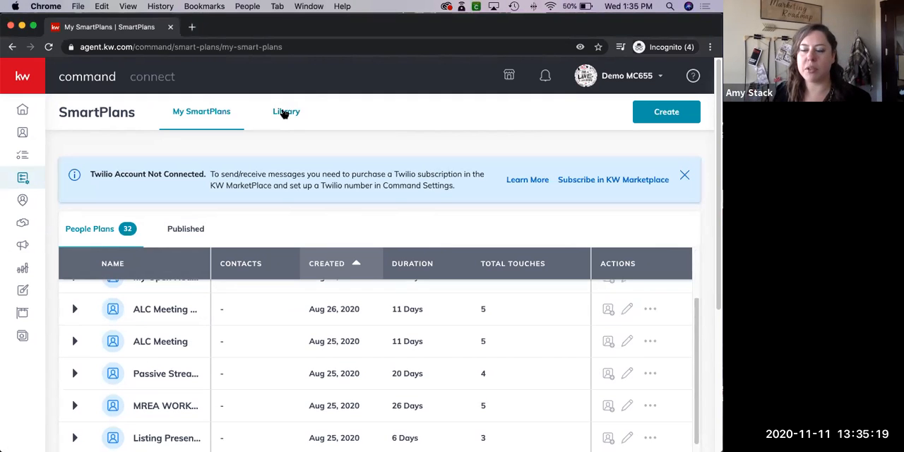
pyautogui.click(284, 114)
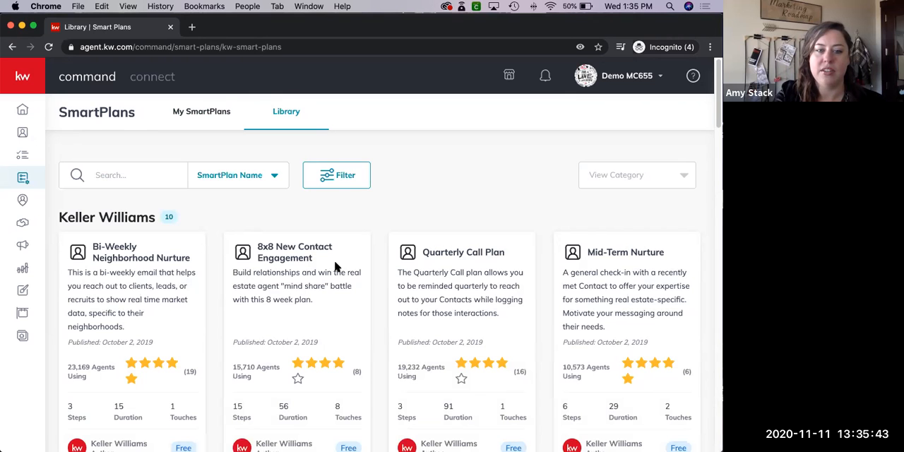
# View the steps of the "8x8 New Contact Engagement" SmartPlan from the Keller Williams library
pyautogui.scroll(-3, 242, 299)
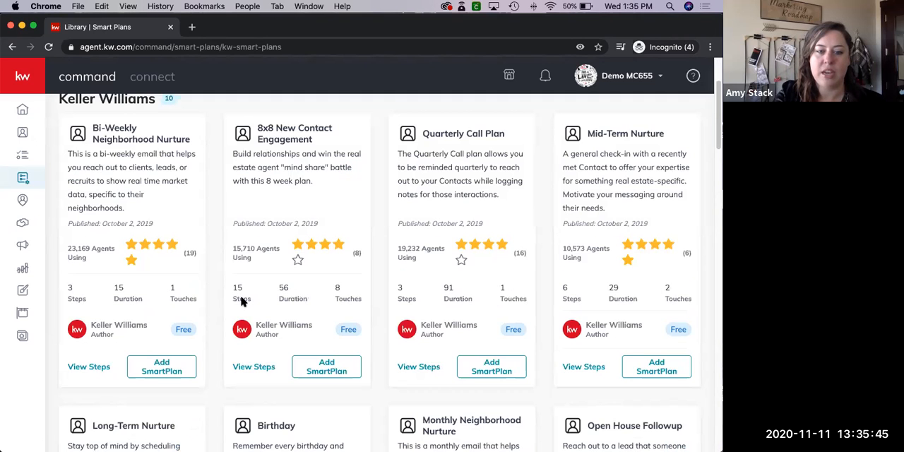
pyautogui.click(248, 366)
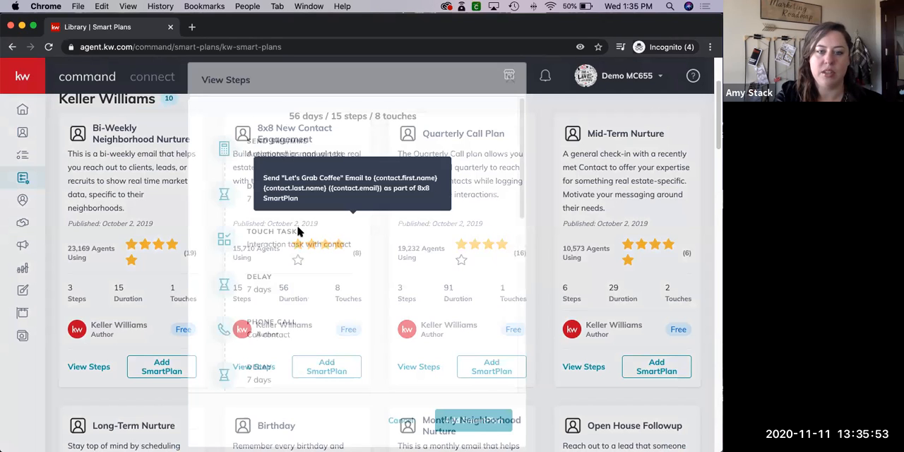
pyautogui.scroll(-2, 254, 125)
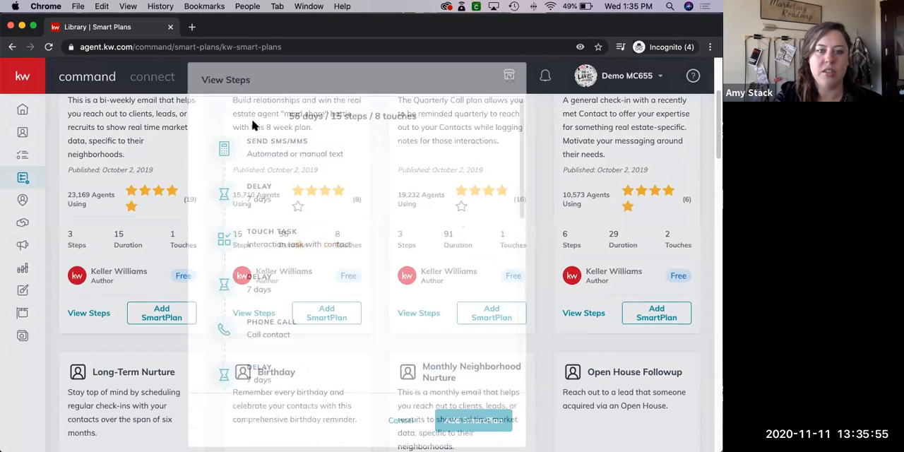
pyautogui.scroll(-1, 254, 125)
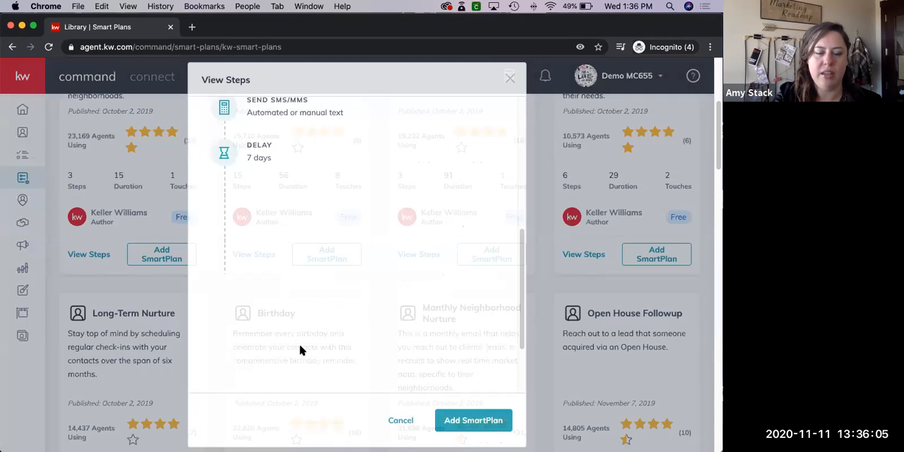
pyautogui.scroll(6, 302, 350)
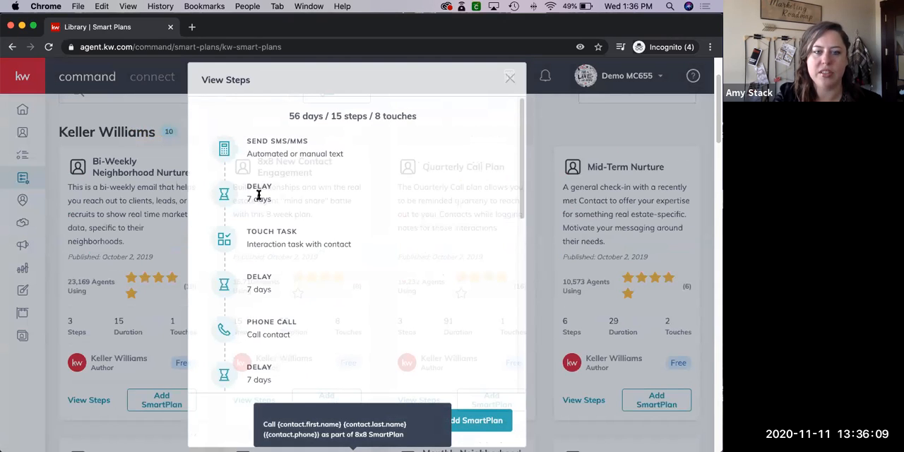
pyautogui.scroll(-5, 295, 247)
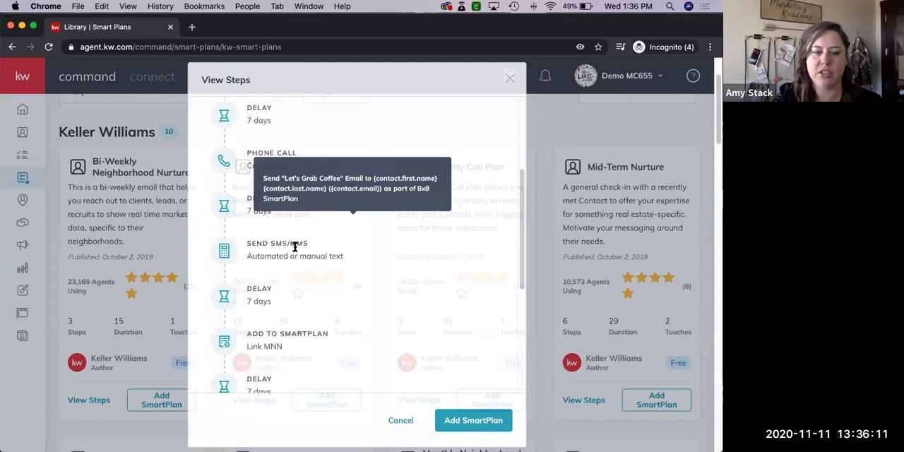
pyautogui.scroll(-6, 295, 247)
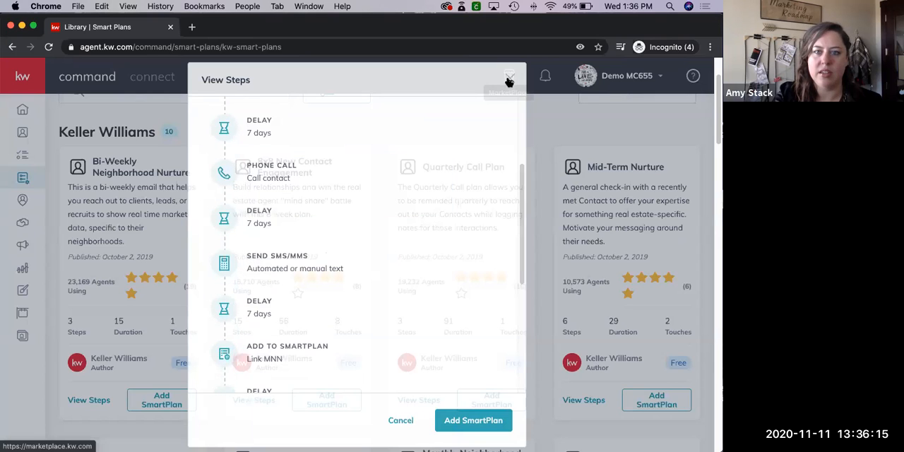
# Return to the SmartPlans library and reload the page to dismiss the plan's step list
pyautogui.click(509, 81)
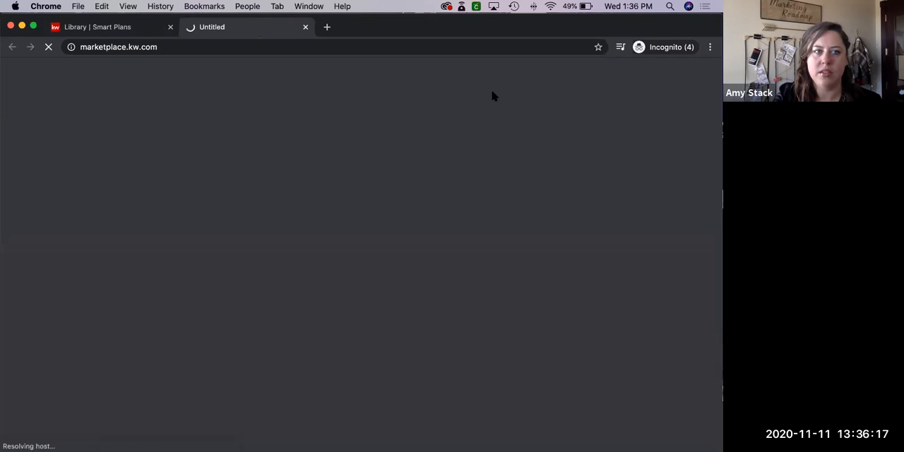
pyautogui.click(126, 28)
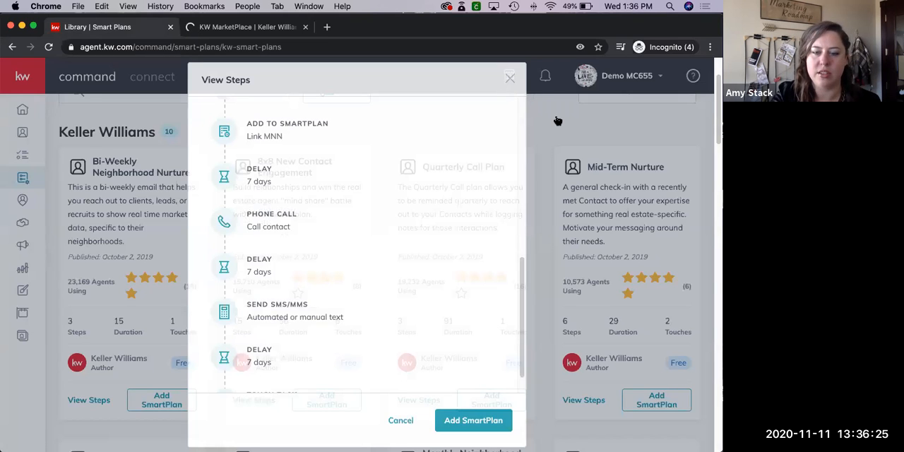
pyautogui.click(49, 47)
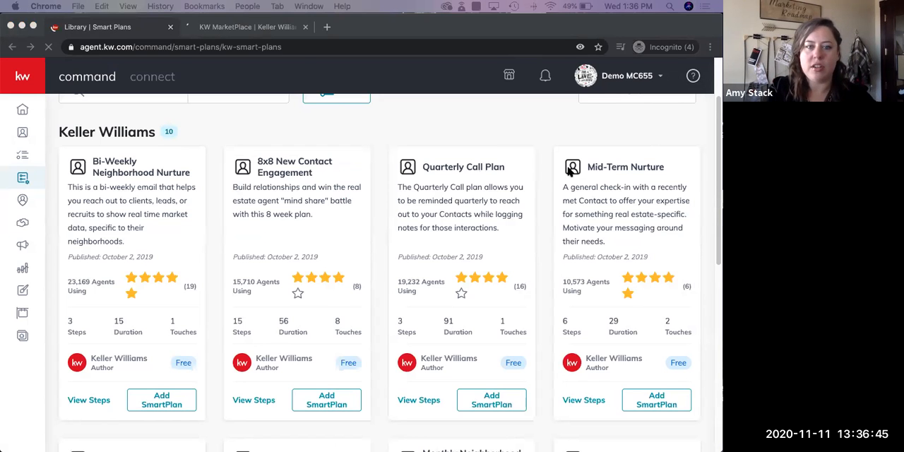
pyautogui.scroll(2, 570, 172)
pyautogui.scroll(-1, 570, 171)
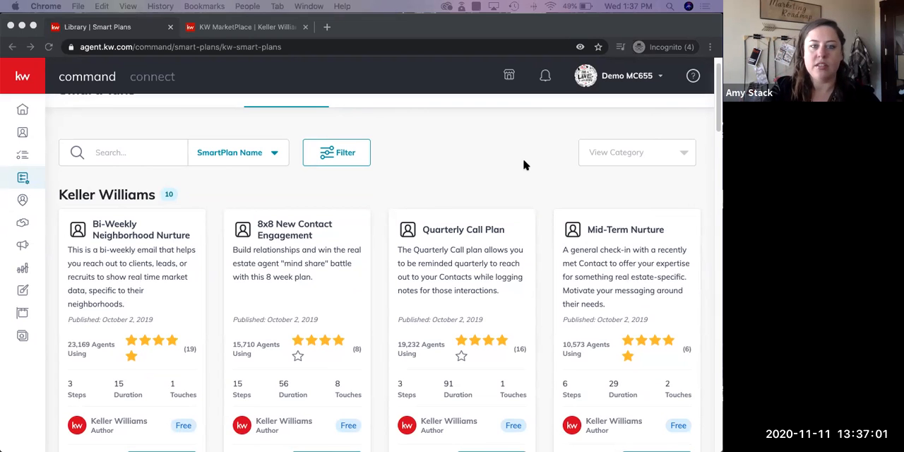
pyautogui.scroll(1, 523, 165)
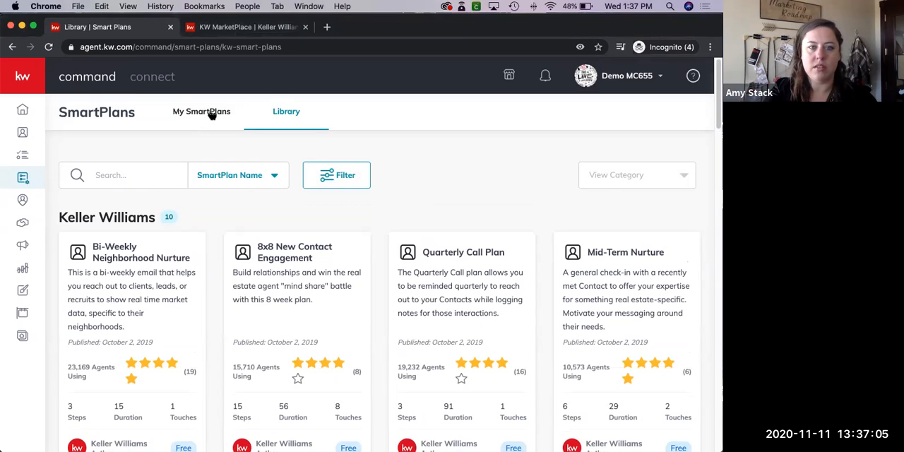
# Create a new SmartPlan named "holiday test" from My SmartPlans
pyautogui.click(210, 115)
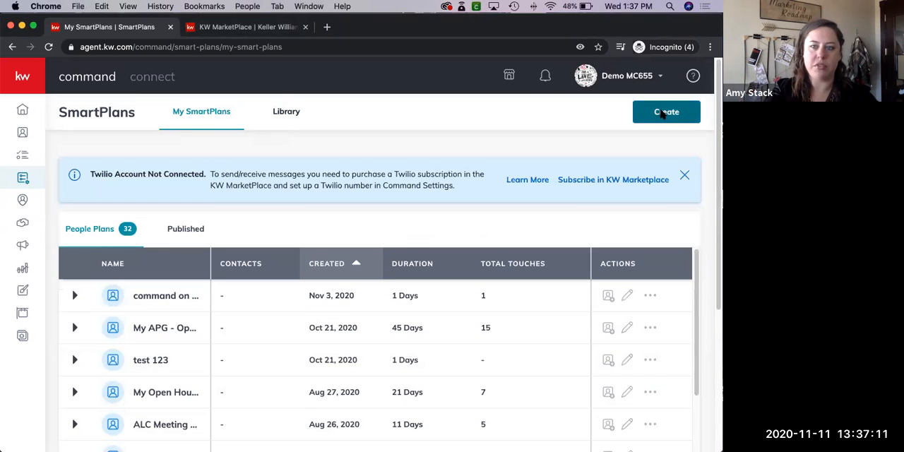
pyautogui.click(662, 115)
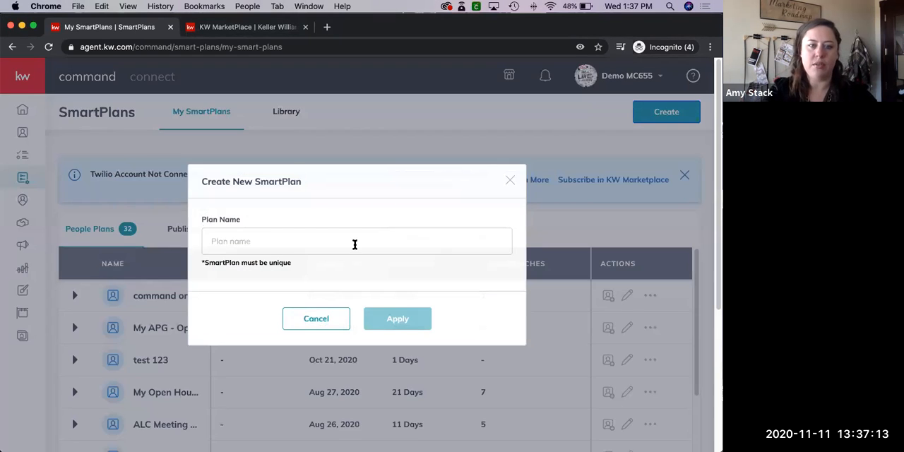
pyautogui.click(354, 244)
pyautogui.write('ho')
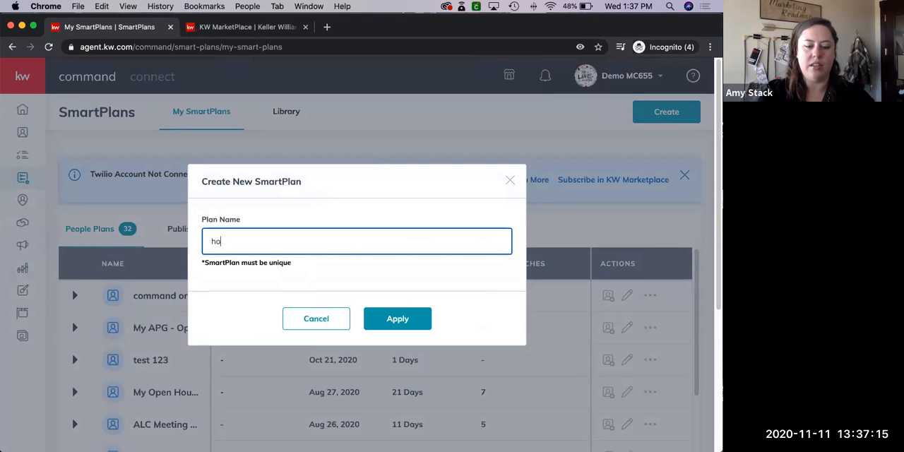
pyautogui.write('liday test')
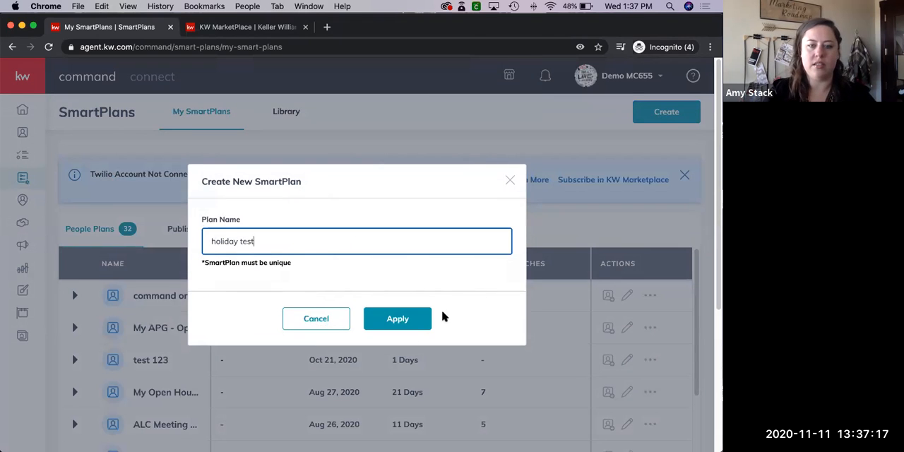
pyautogui.click(402, 324)
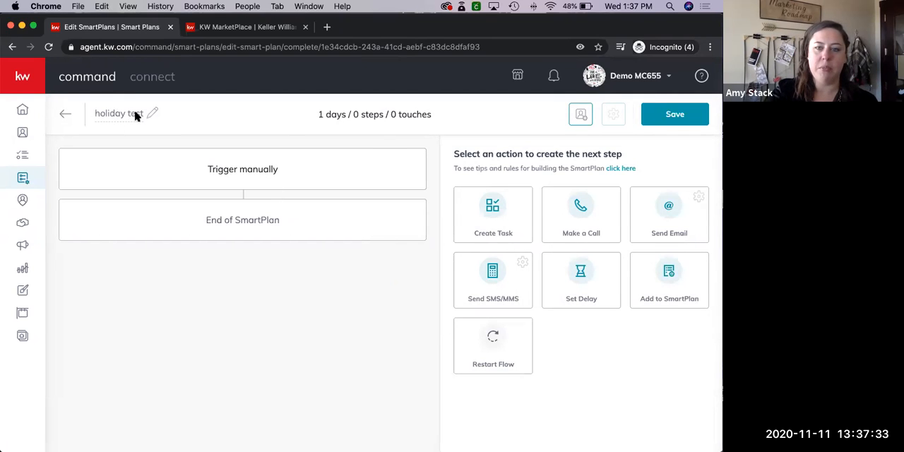
# Add a Send Email action as the first step of the "holiday test" SmartPlan and look over its settings
pyautogui.click(663, 205)
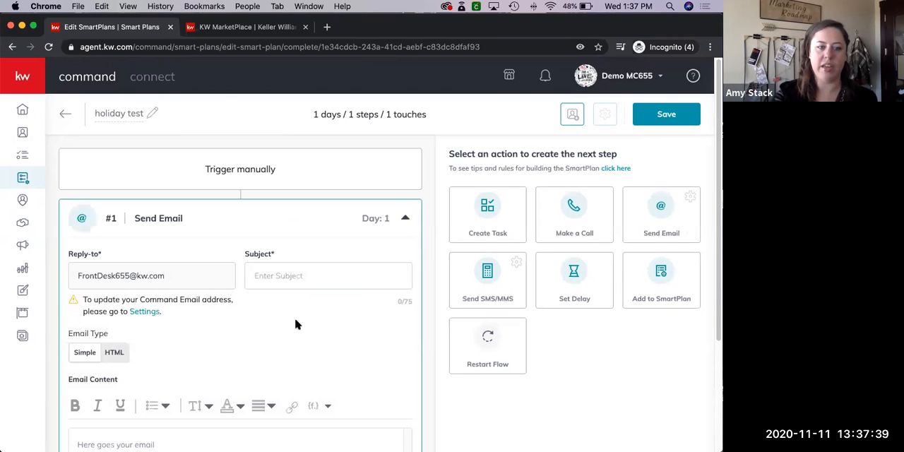
pyautogui.scroll(-5, 296, 324)
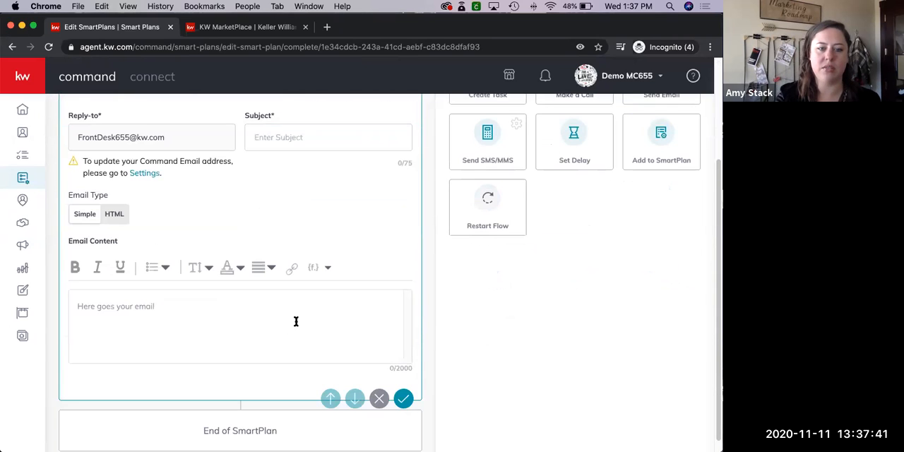
pyautogui.scroll(2, 295, 319)
pyautogui.scroll(-2, 276, 321)
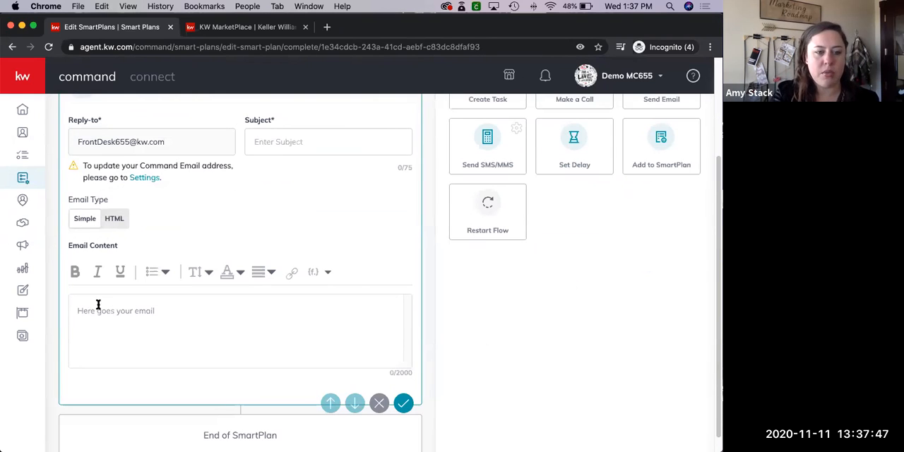
pyautogui.click(126, 312)
pyautogui.write(',hdla a;slkfj')
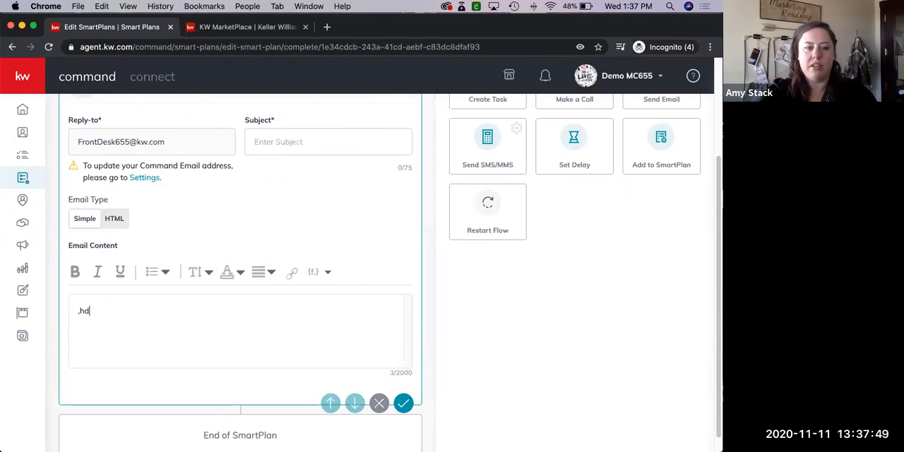
pyautogui.click(72, 274)
pyautogui.click(96, 273)
pyautogui.moveTo(127, 311); pyautogui.dragTo(63, 301)
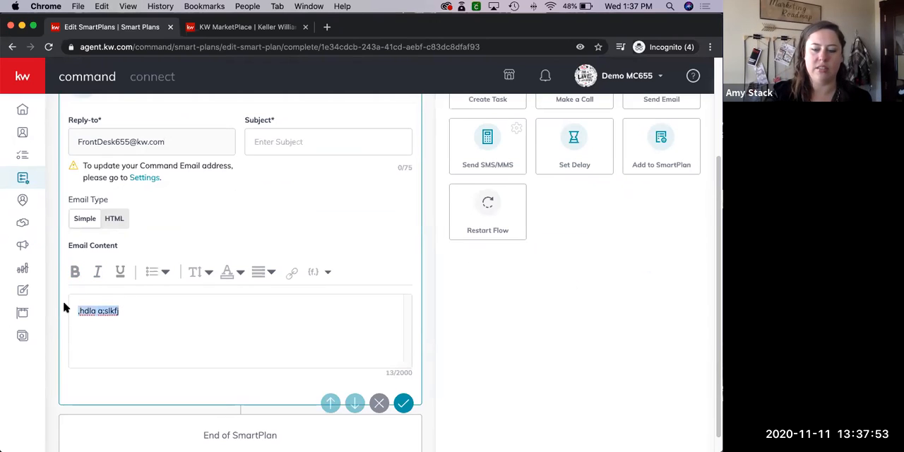
pyautogui.press('BackSpace')
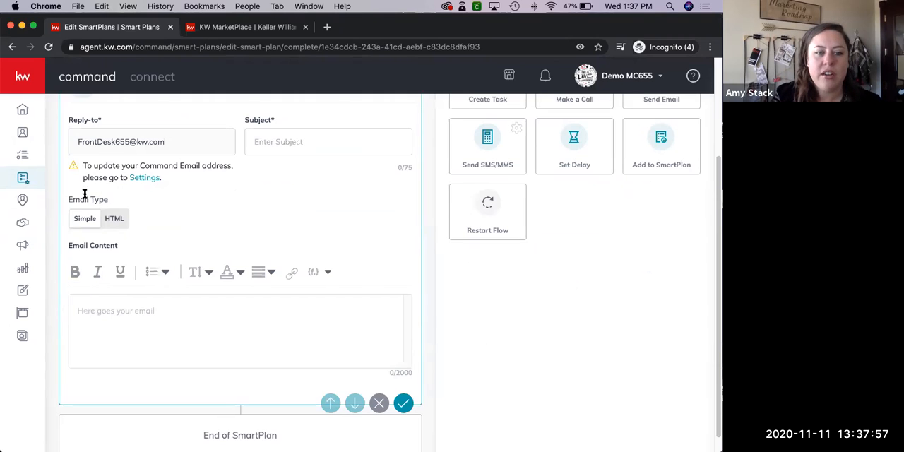
# Change the email type to HTML and use the "Classic - Happy Thanksgiving" design as the email template
pyautogui.click(113, 220)
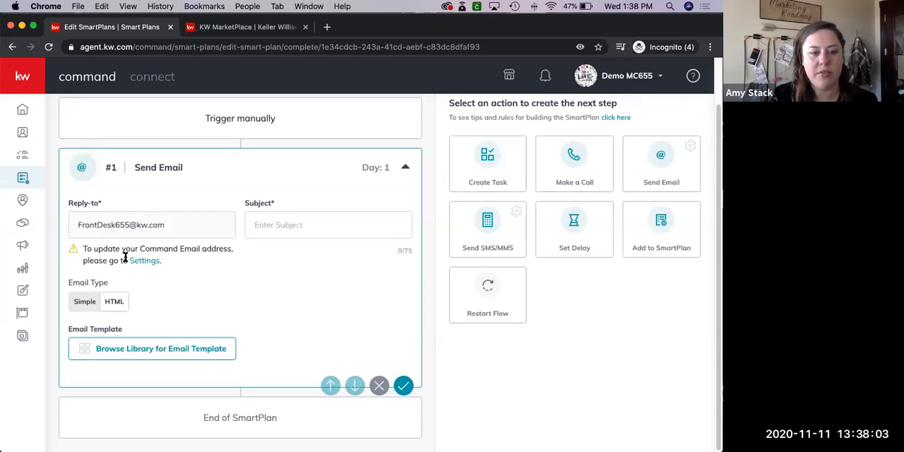
pyautogui.click(138, 349)
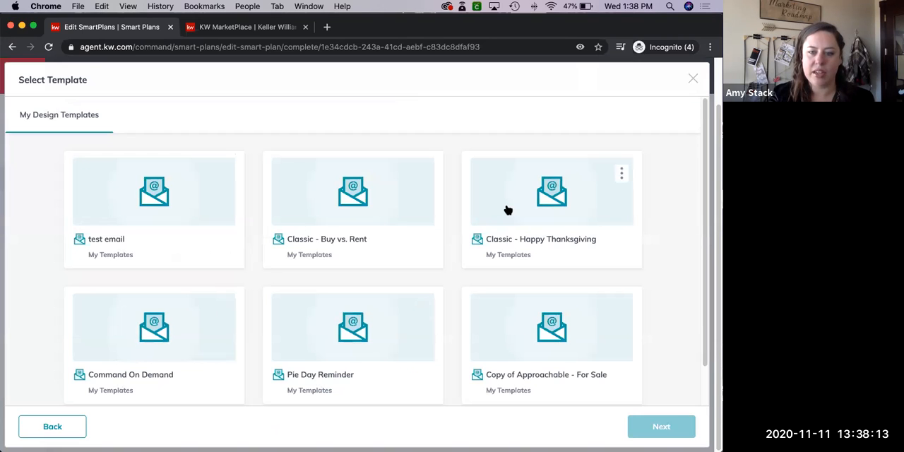
pyautogui.click(508, 210)
pyautogui.click(648, 427)
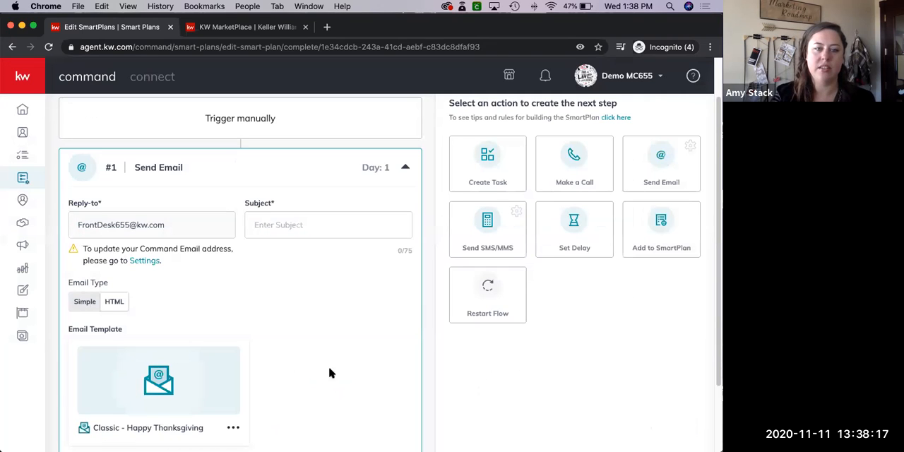
# Enter "Happy Tday!" as the subject of the first Send Email step
pyautogui.click(296, 215)
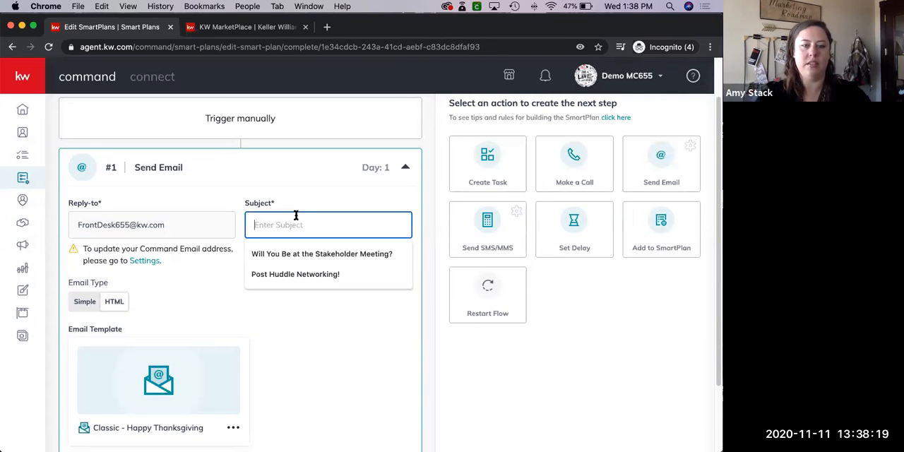
pyautogui.write('Happy Tday!')
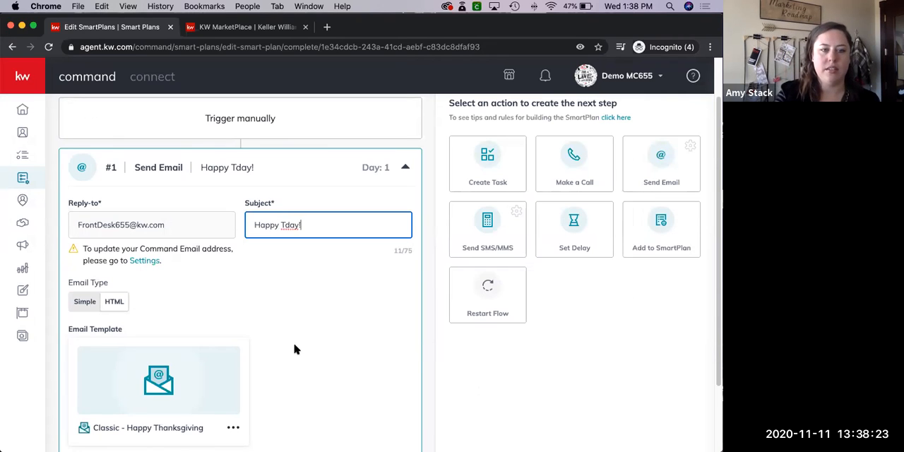
# Add a Set Delay action as the second step and set it to 28 days
pyautogui.scroll(-3, 484, 266)
pyautogui.scroll(1, 574, 177)
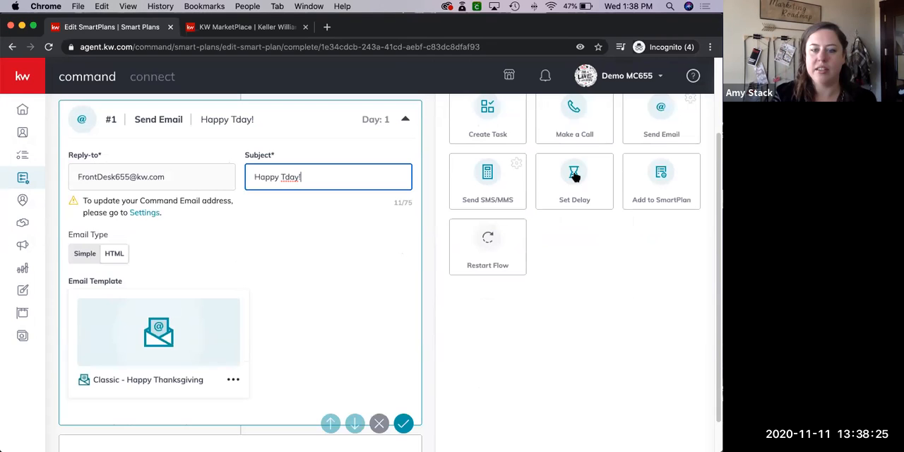
pyautogui.click(288, 435)
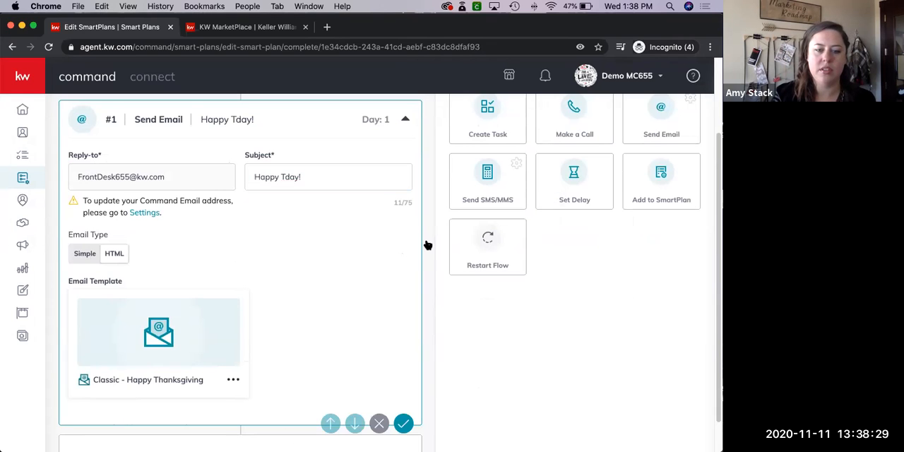
pyautogui.scroll(-5, 276, 337)
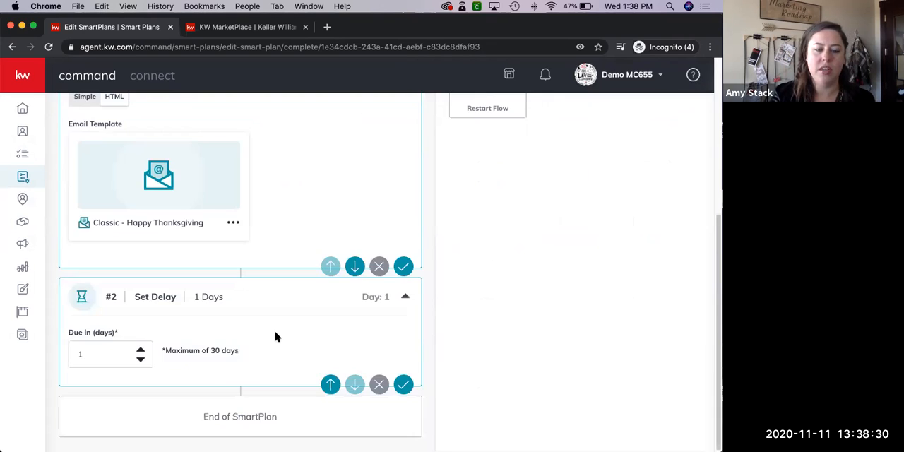
pyautogui.click(109, 357)
pyautogui.moveTo(84, 358); pyautogui.dragTo(70, 357)
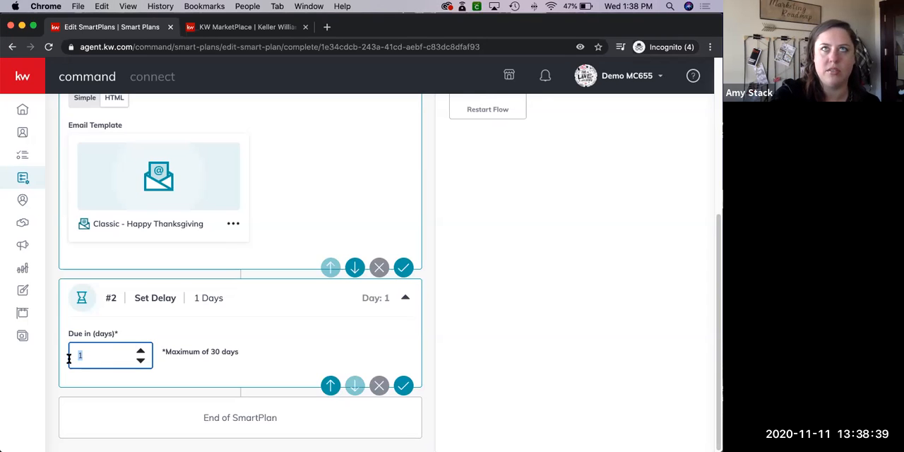
pyautogui.write('28')
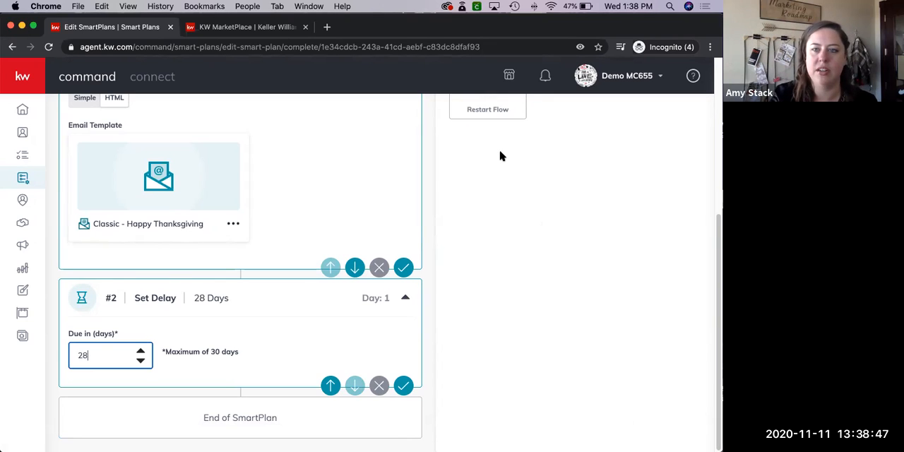
# Add another Send Email action as the third step, following the delay
pyautogui.scroll(5, 499, 155)
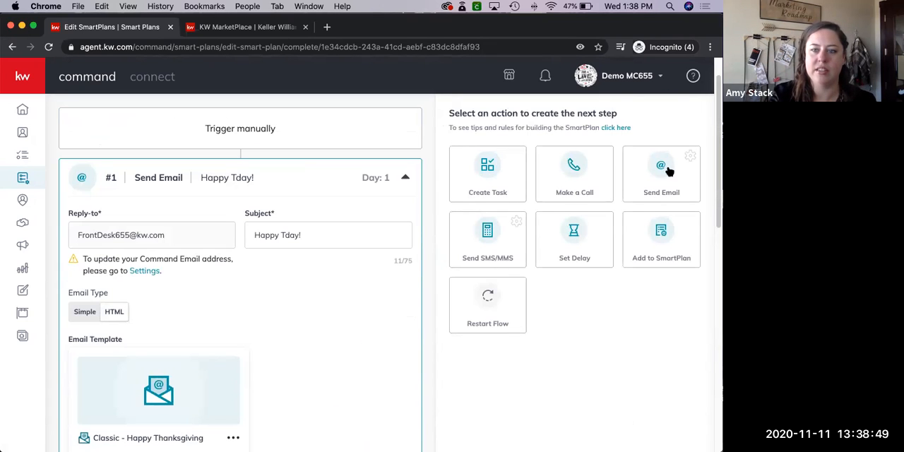
pyautogui.scroll(-1, 243, 377)
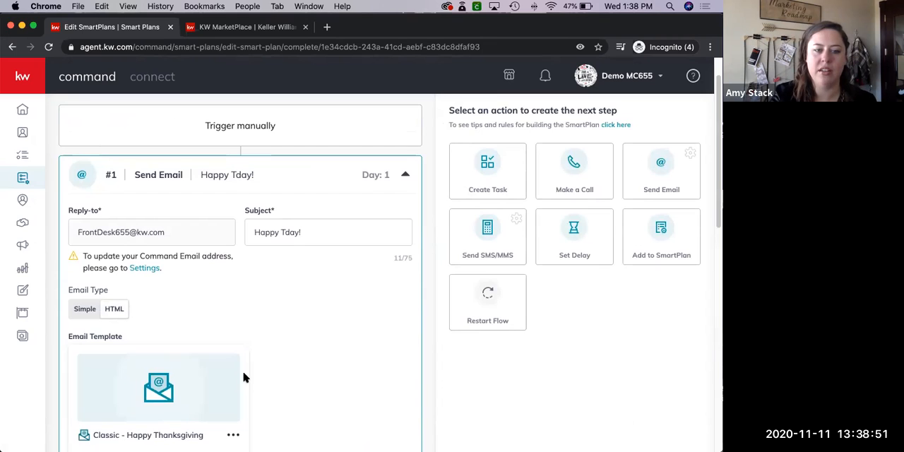
pyautogui.scroll(-10, 243, 378)
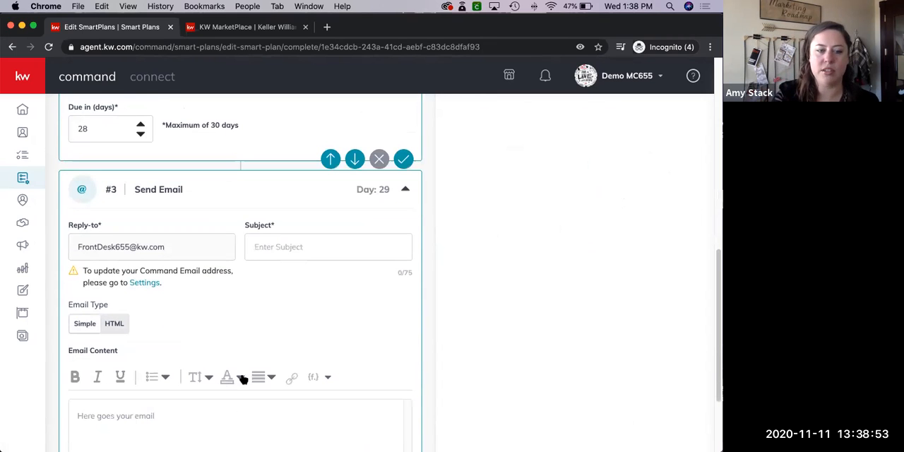
pyautogui.scroll(-2, 147, 355)
# Change the third step's email type to HTML and use the "Command On Demand" design as its template
pyautogui.click(115, 300)
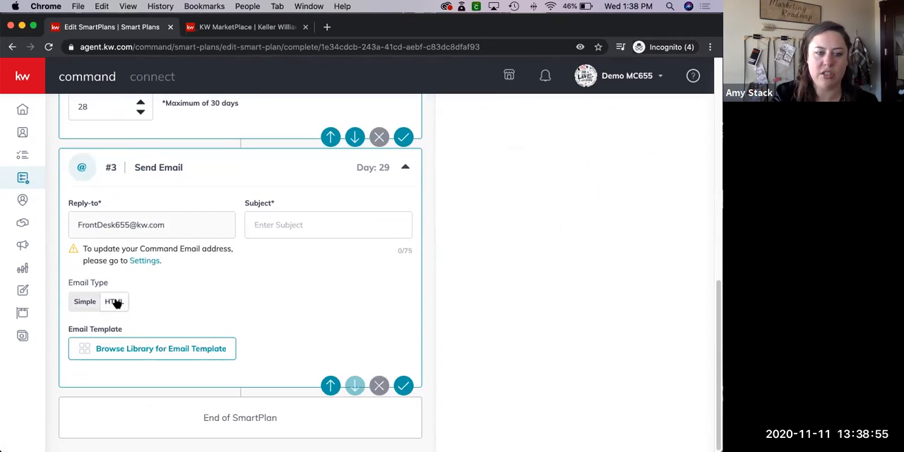
pyautogui.click(126, 351)
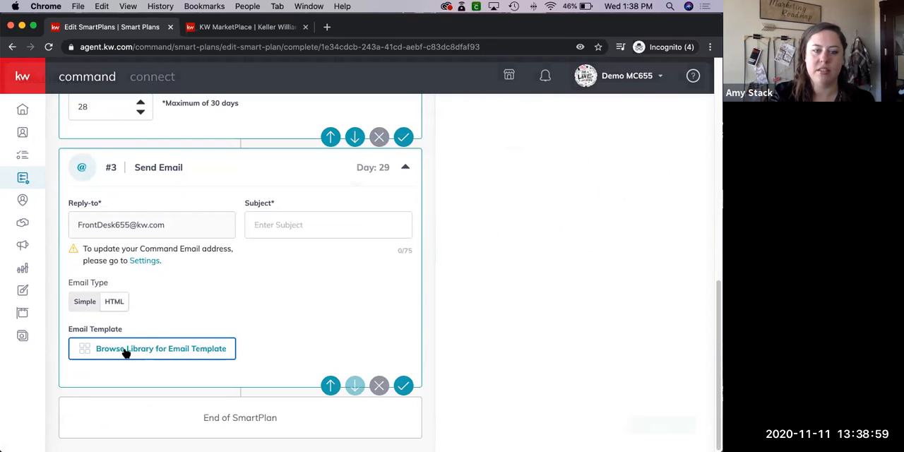
pyautogui.click(152, 277)
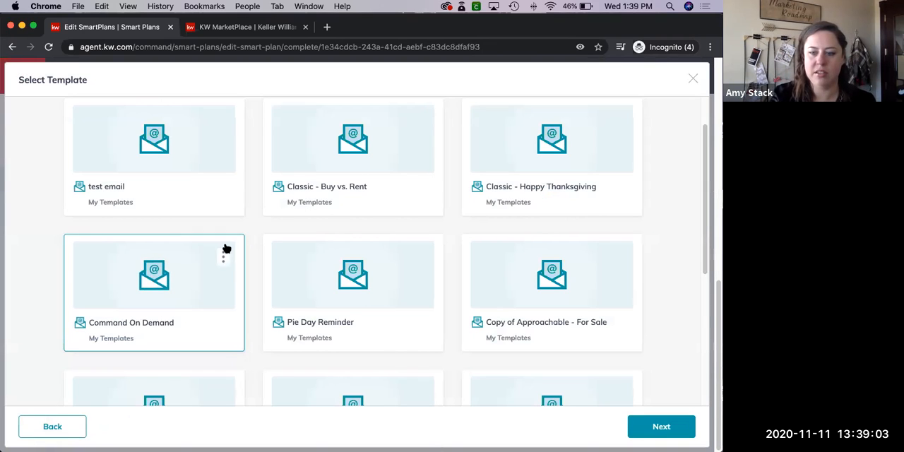
pyautogui.click(659, 425)
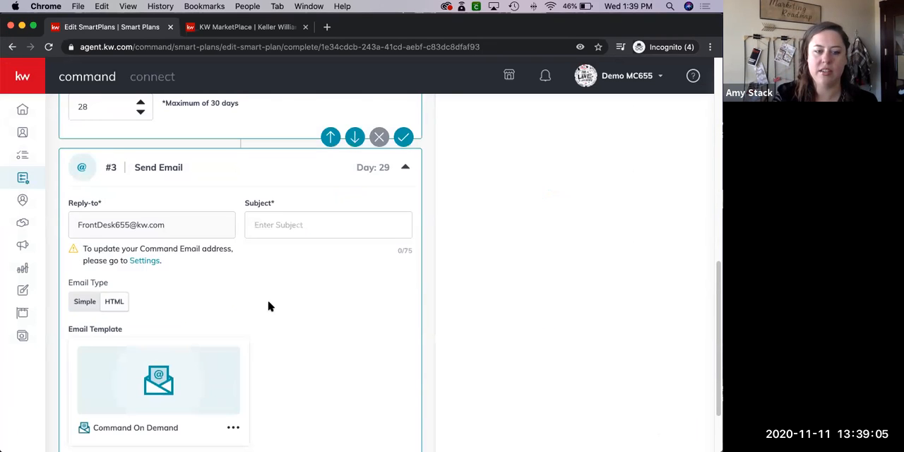
# Review the "holiday test" SmartPlan's sequence, checking both Send Email steps, their templates and the delay between them
pyautogui.scroll(-2, 271, 309)
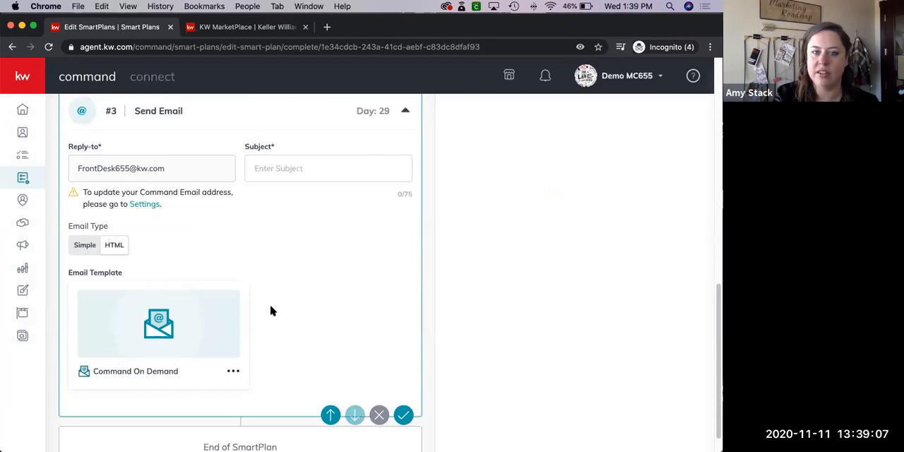
pyautogui.scroll(5, 270, 309)
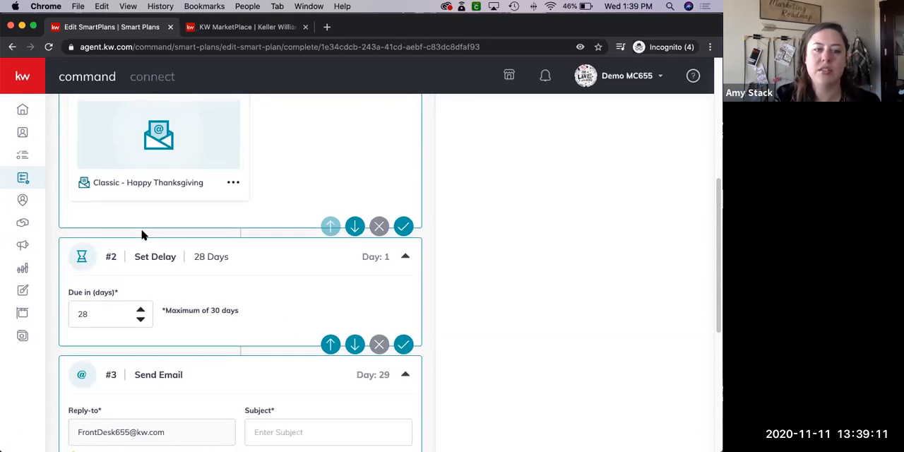
pyautogui.scroll(1, 143, 235)
pyautogui.scroll(-3, 145, 375)
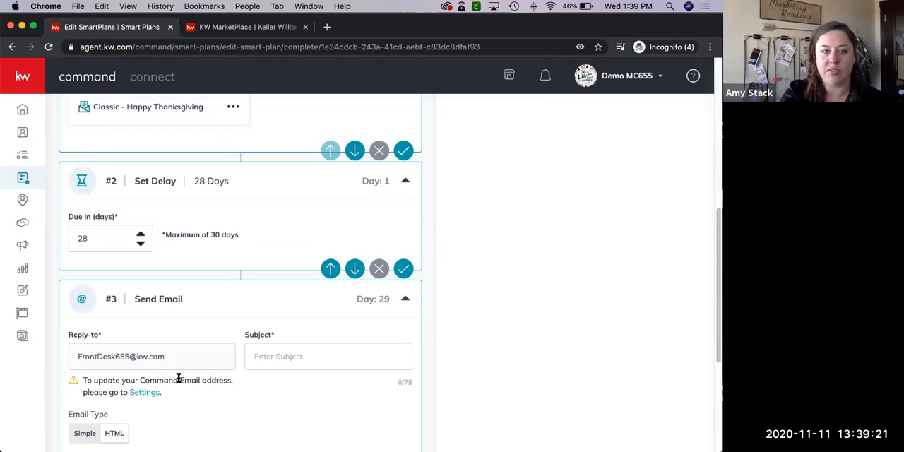
pyautogui.scroll(1, 274, 263)
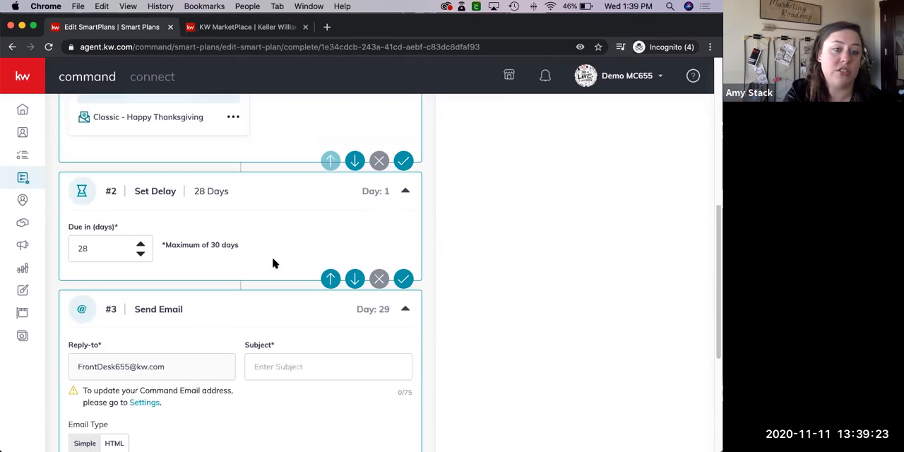
pyautogui.scroll(3, 274, 262)
pyautogui.scroll(5, 274, 262)
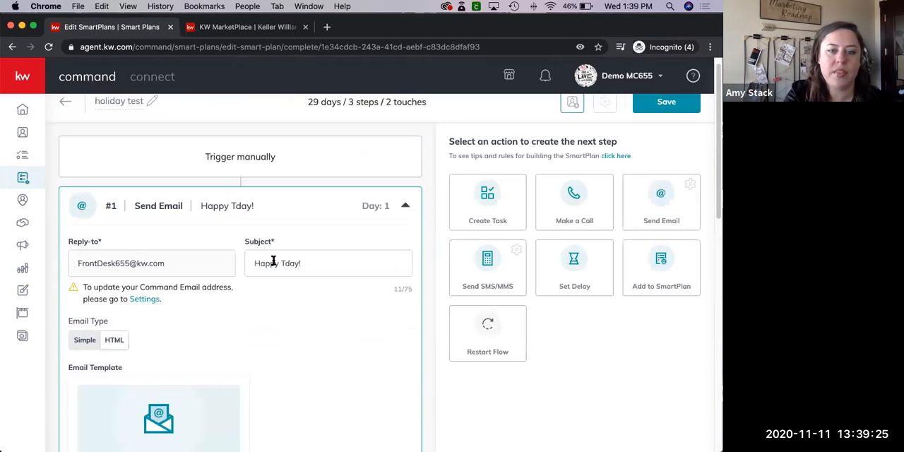
pyautogui.scroll(-3, 273, 260)
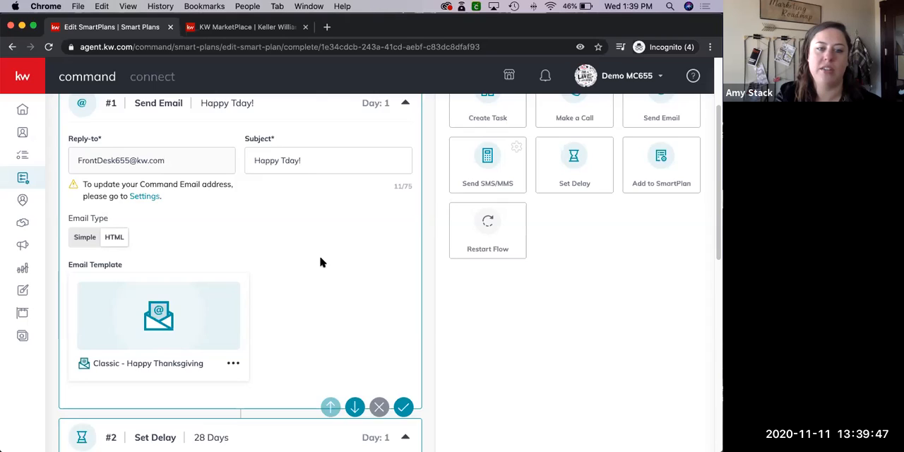
pyautogui.scroll(-3, 319, 260)
pyautogui.scroll(-5, 208, 232)
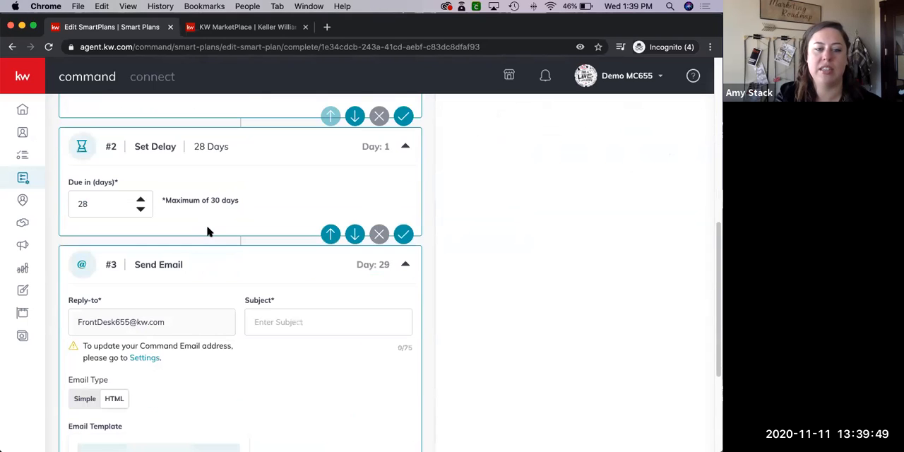
pyautogui.scroll(-5, 207, 232)
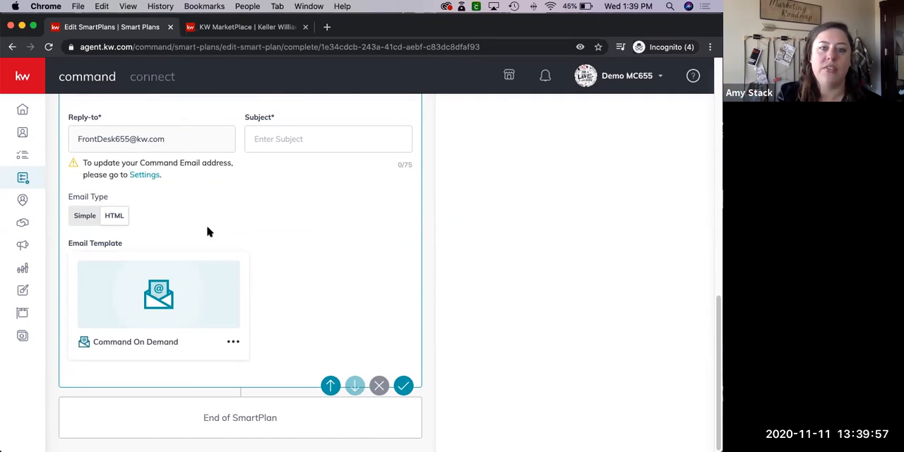
pyautogui.scroll(2, 208, 231)
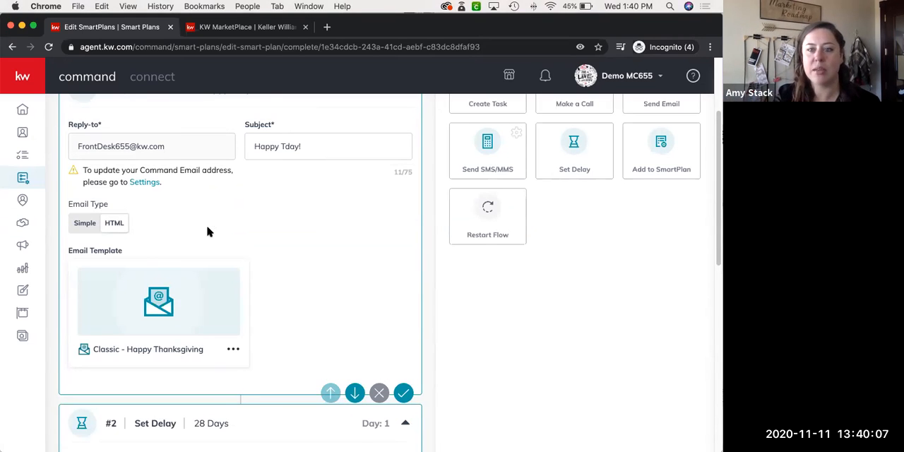
pyautogui.scroll(4, 335, 229)
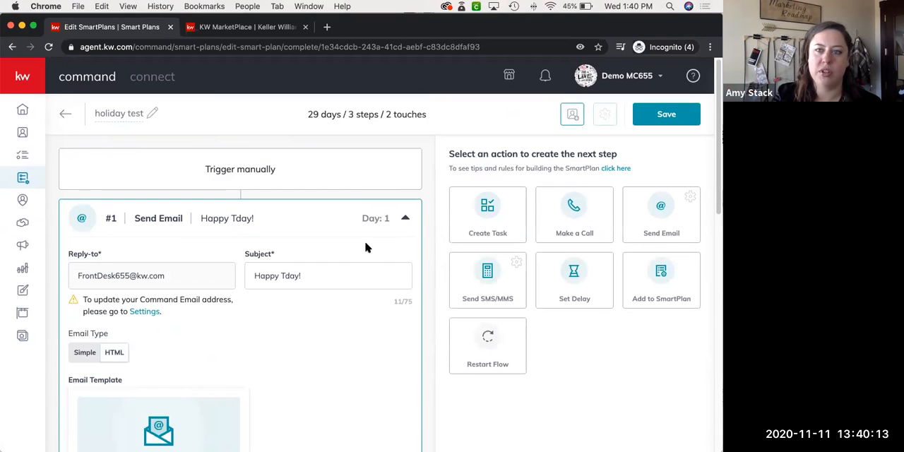
pyautogui.scroll(-2, 304, 275)
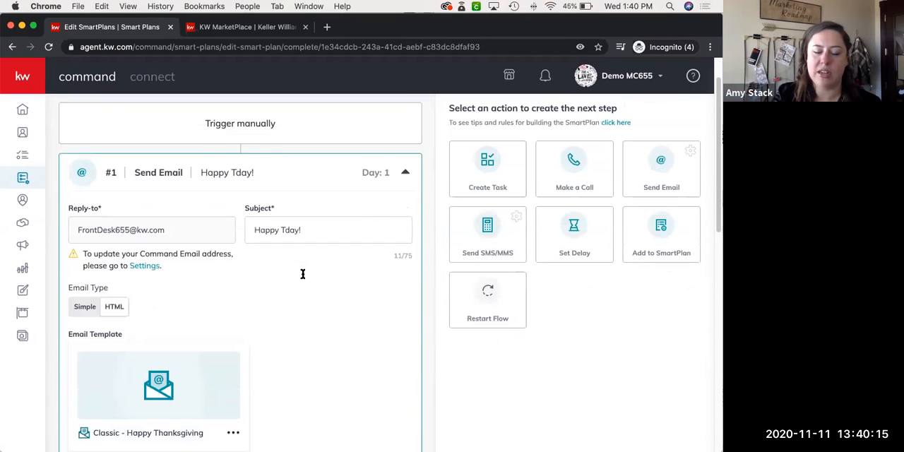
pyautogui.scroll(-10, 302, 275)
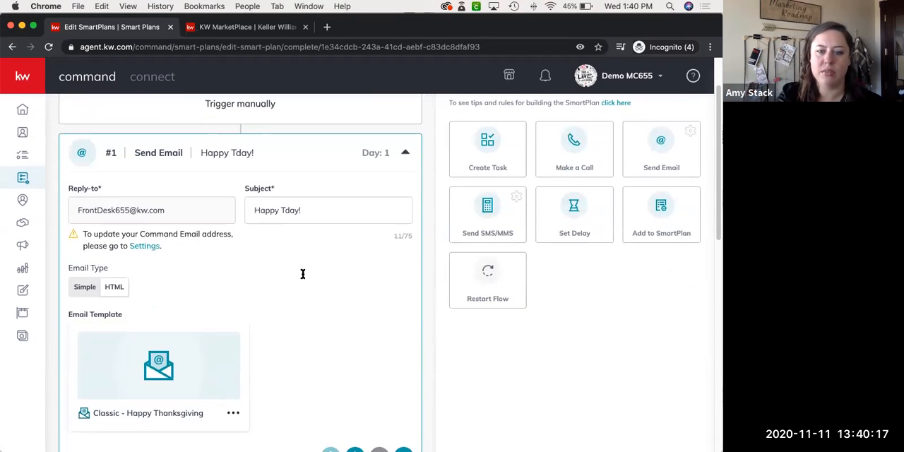
pyautogui.scroll(-4, 302, 278)
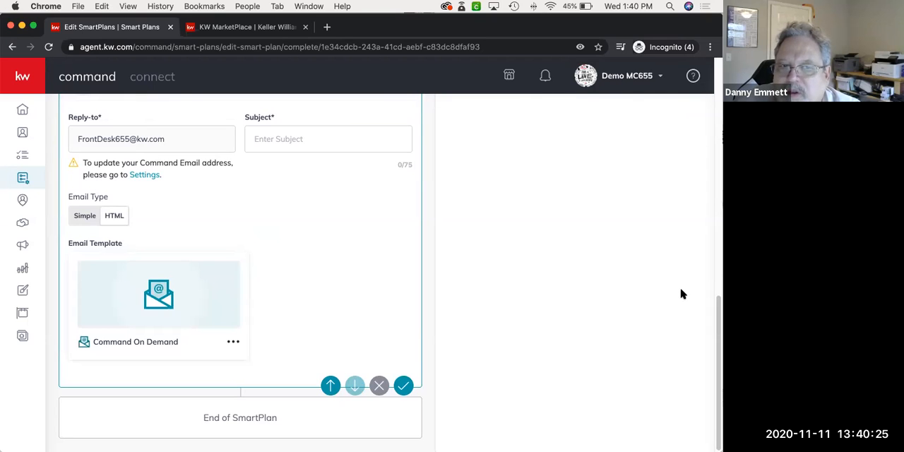
pyautogui.scroll(1, 681, 294)
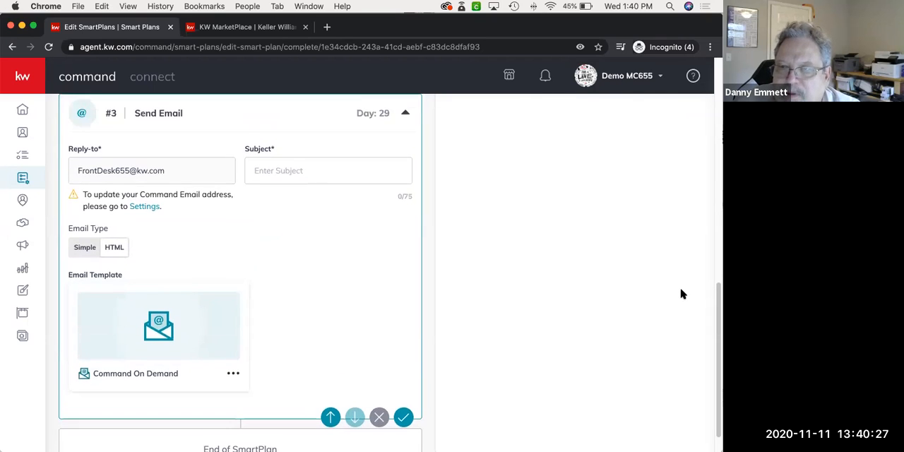
pyautogui.scroll(1, 681, 293)
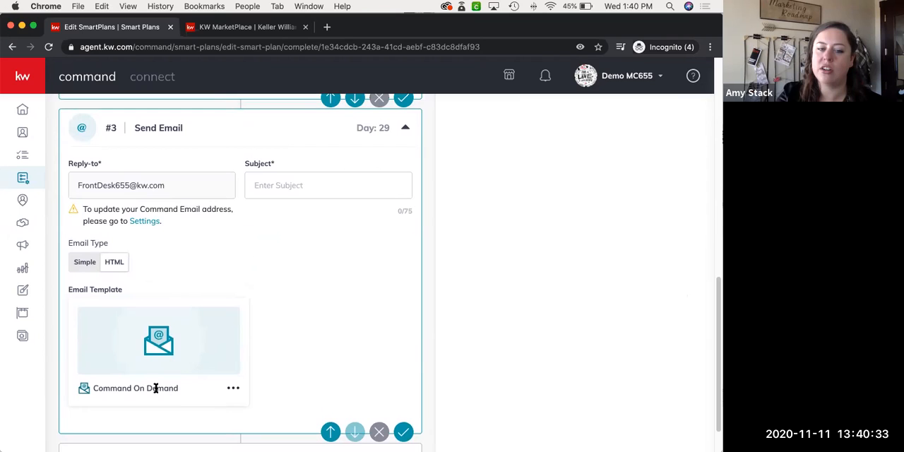
# Check the subject suggestions offered for the third step's email without choosing one
pyautogui.click(293, 185)
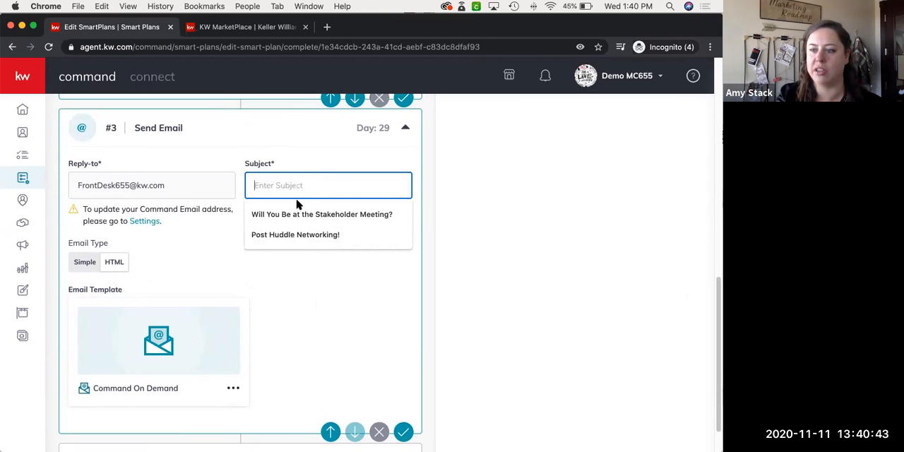
pyautogui.click(293, 296)
pyautogui.click(281, 187)
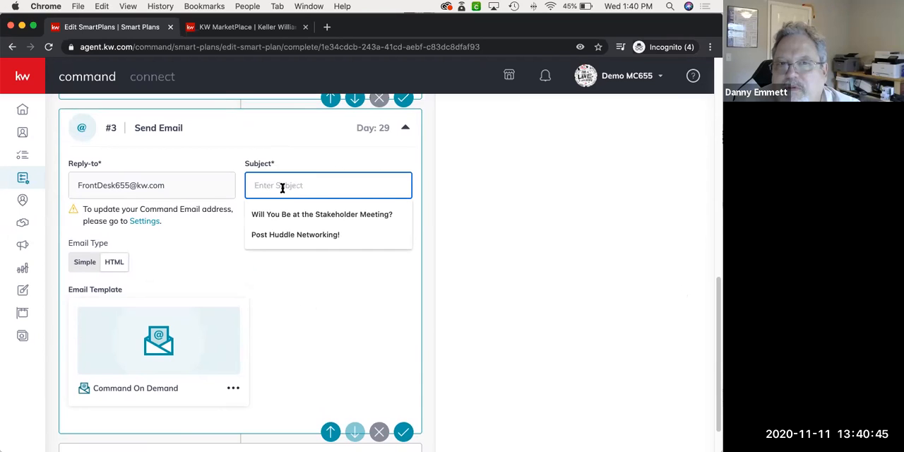
pyautogui.click(296, 312)
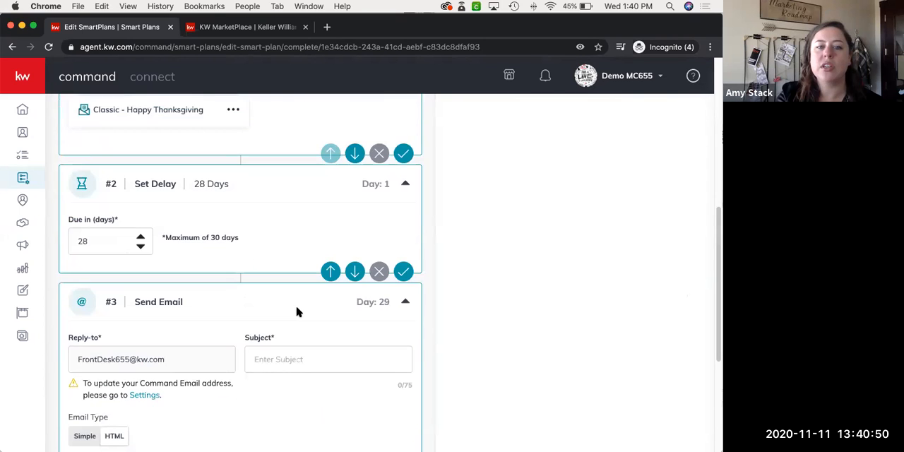
# Return to the first Send Email step and lower the browser window to uncover the desktop behind it
pyautogui.scroll(3, 297, 312)
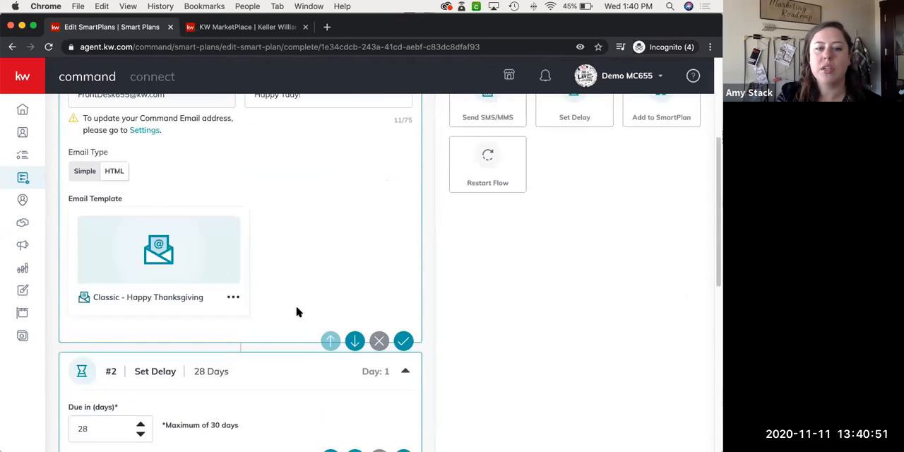
pyautogui.scroll(2, 297, 312)
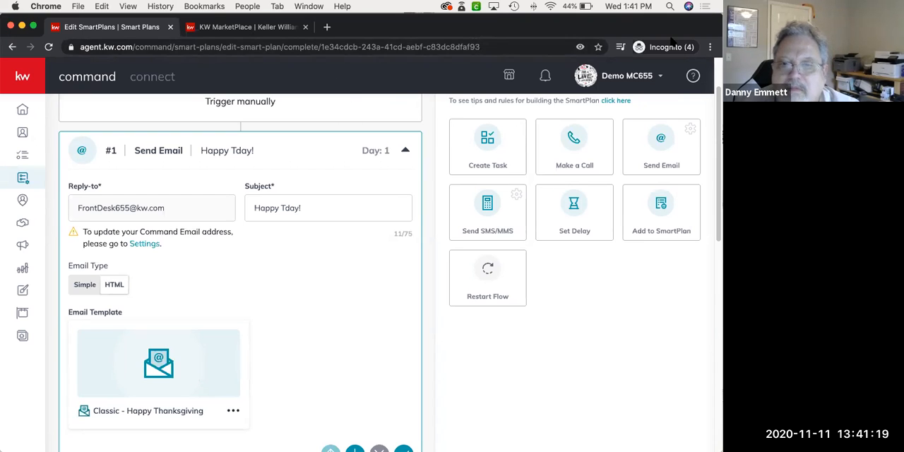
pyautogui.moveTo(319, 32); pyautogui.dragTo(319, 94)
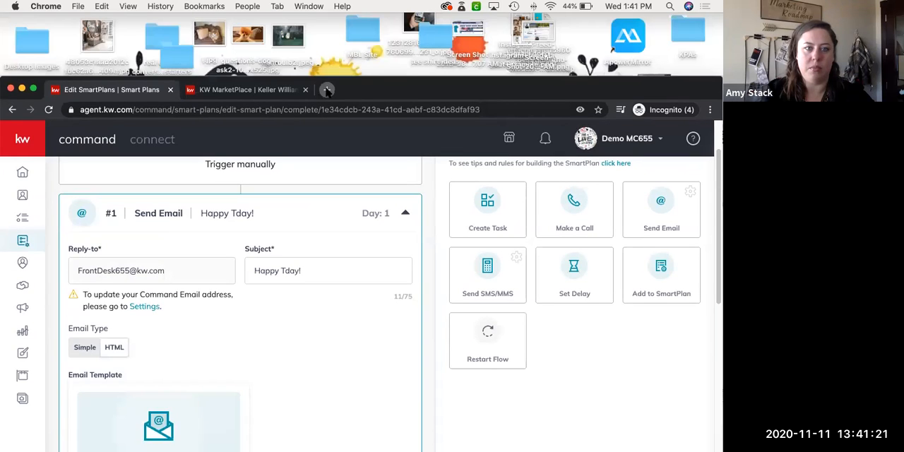
# Open KW Command in a new browser tab and go to its Campaigns area
pyautogui.click(327, 89)
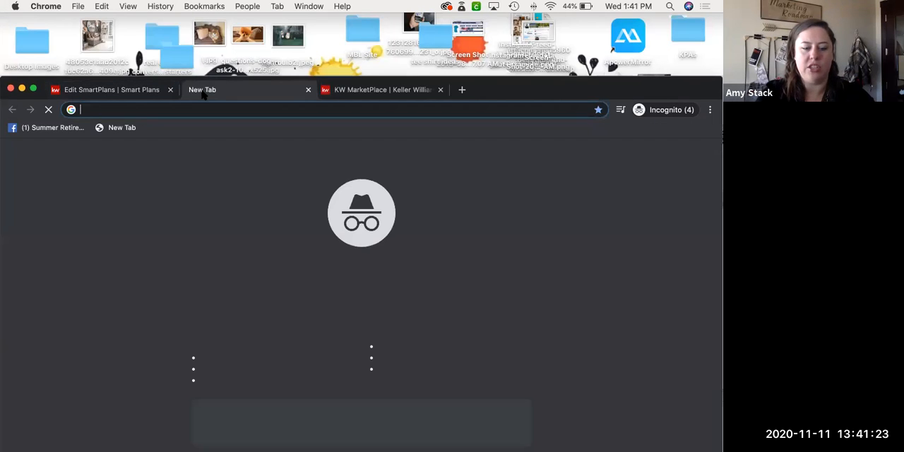
pyautogui.write('agent.kw.com')
pyautogui.press('Return')
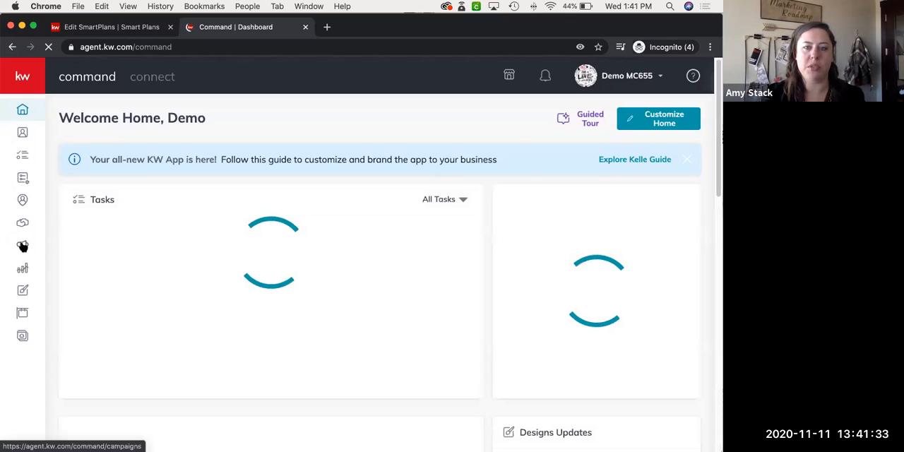
pyautogui.click(22, 245)
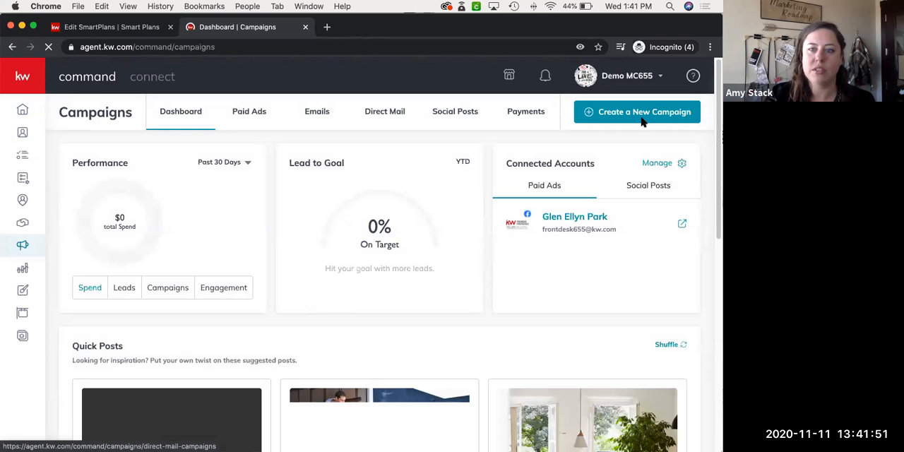
pyautogui.click(602, 117)
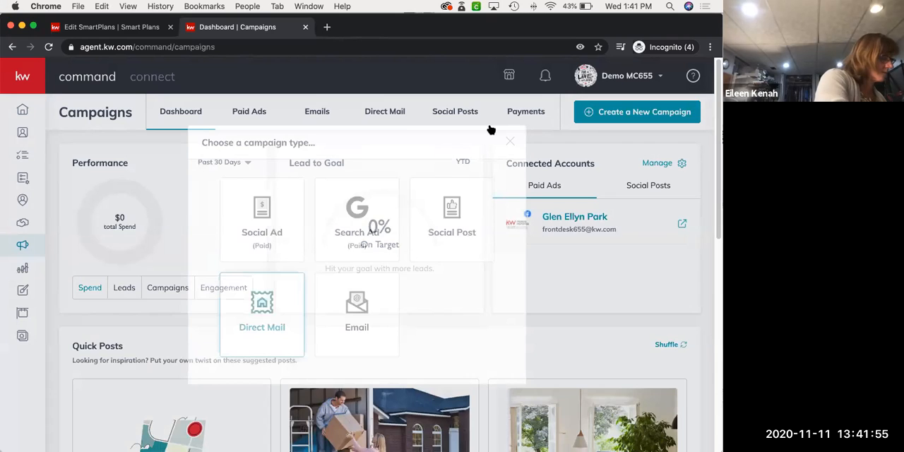
pyautogui.click(262, 315)
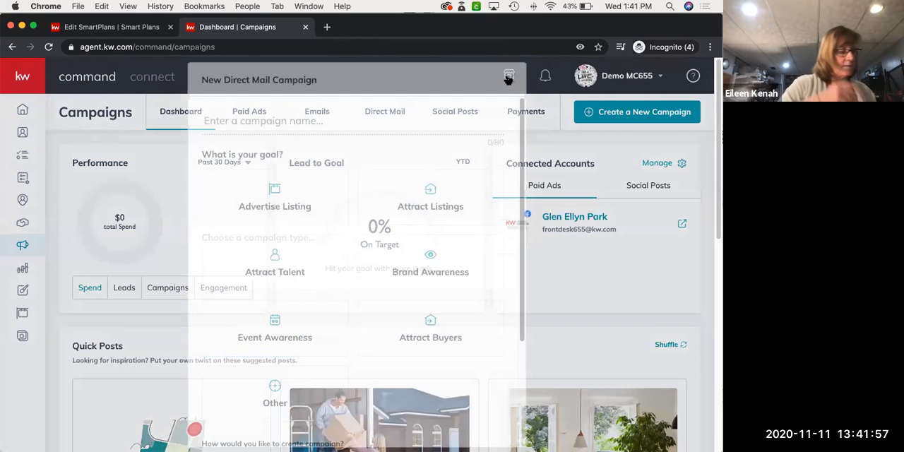
pyautogui.click(508, 79)
pyautogui.click(603, 115)
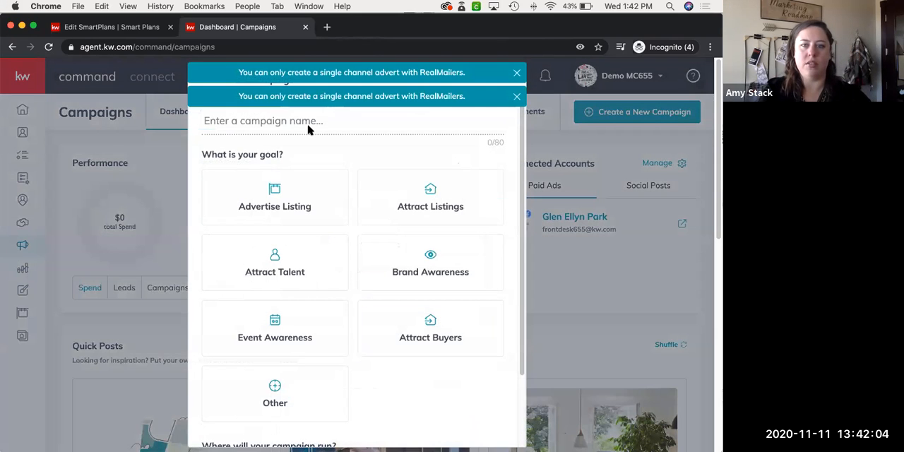
pyautogui.click(307, 130)
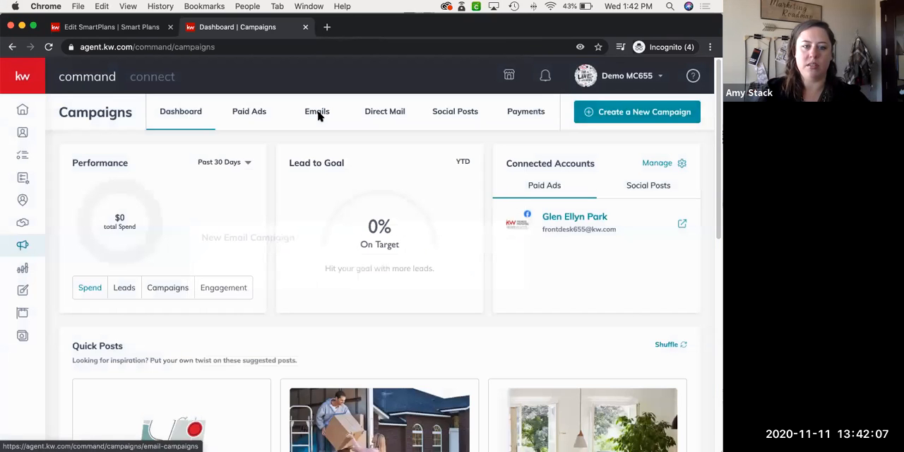
# Display the email campaigns and look through the list with their statuses and engagement figures
pyautogui.click(318, 115)
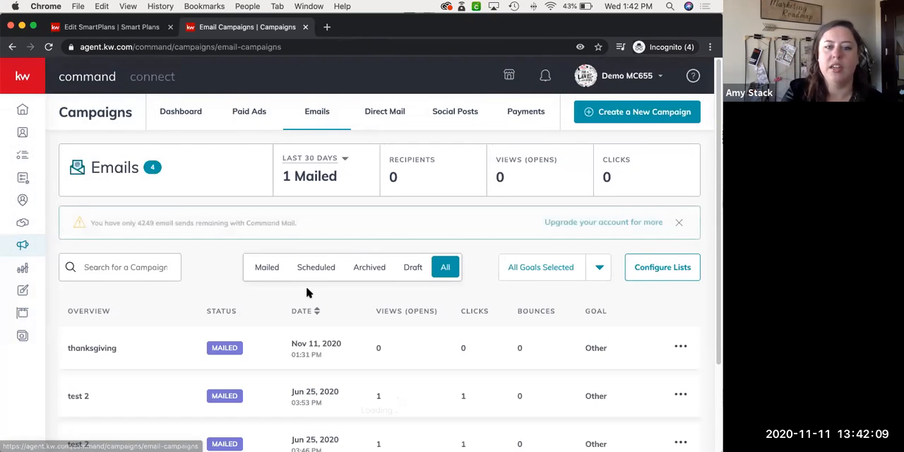
pyautogui.scroll(-2, 307, 291)
pyautogui.scroll(3, 307, 292)
pyautogui.scroll(-2, 318, 130)
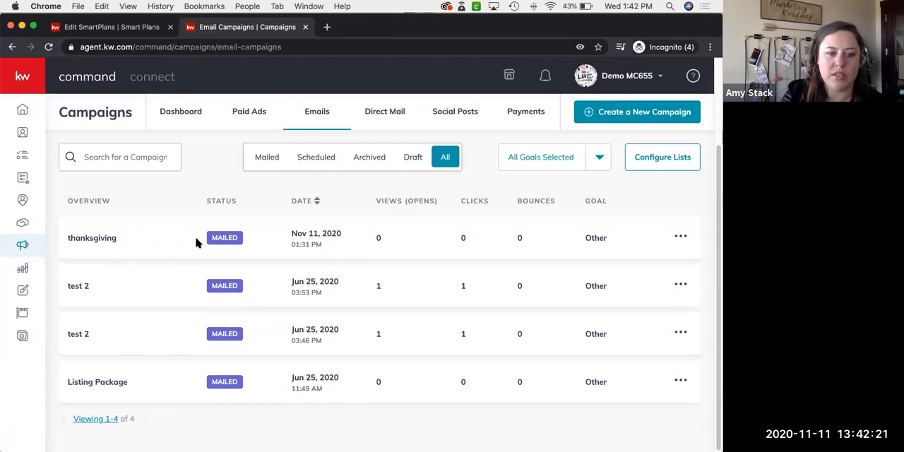
# Duplicate the mailed "thanksgiving" campaign for customization and check its configuration steps down to the subject
pyautogui.click(681, 238)
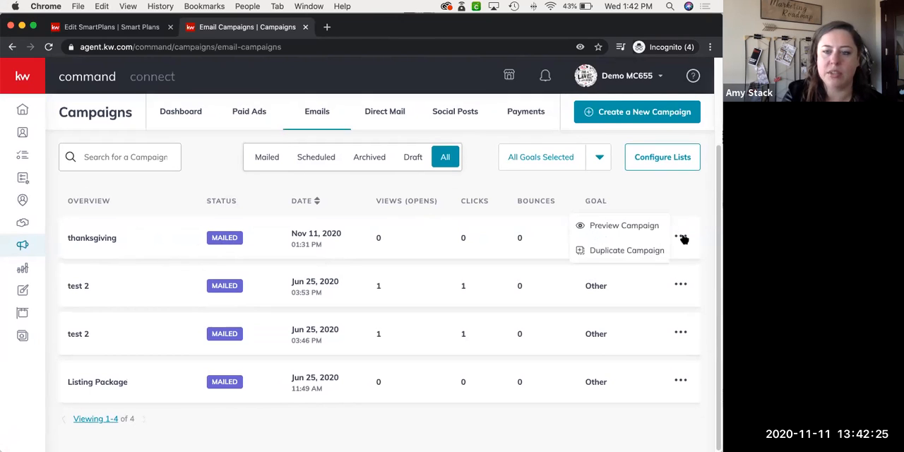
pyautogui.click(638, 252)
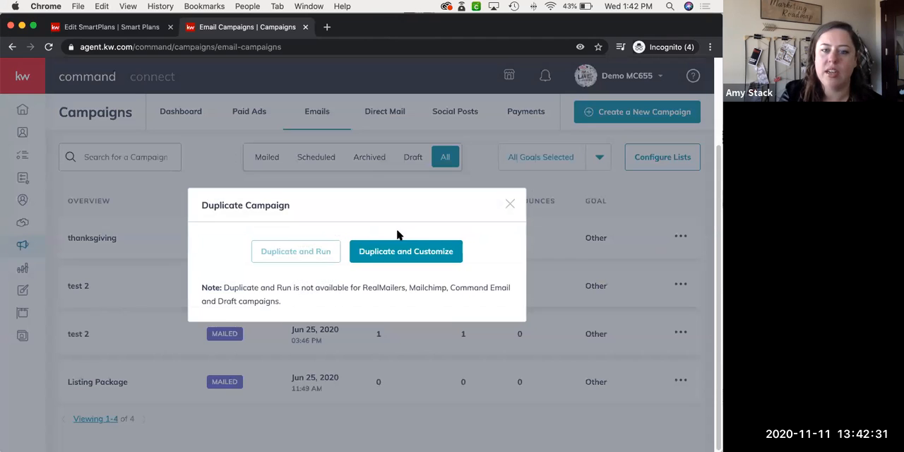
pyautogui.click(408, 256)
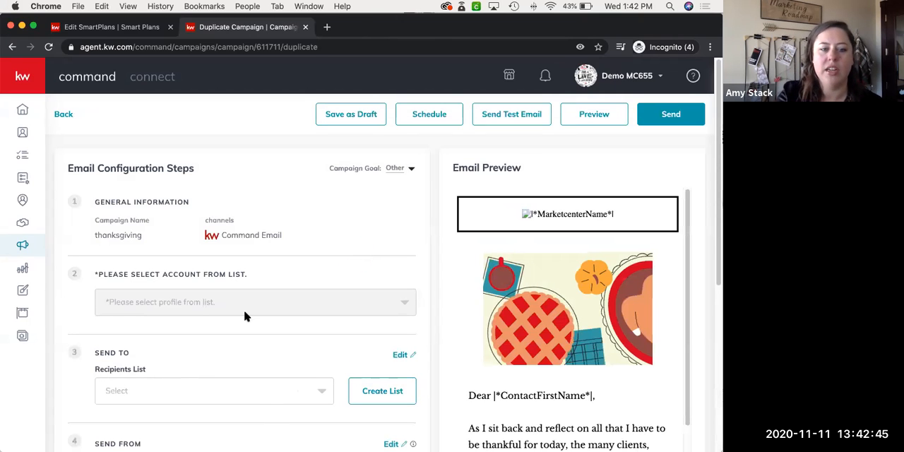
pyautogui.scroll(-5, 244, 316)
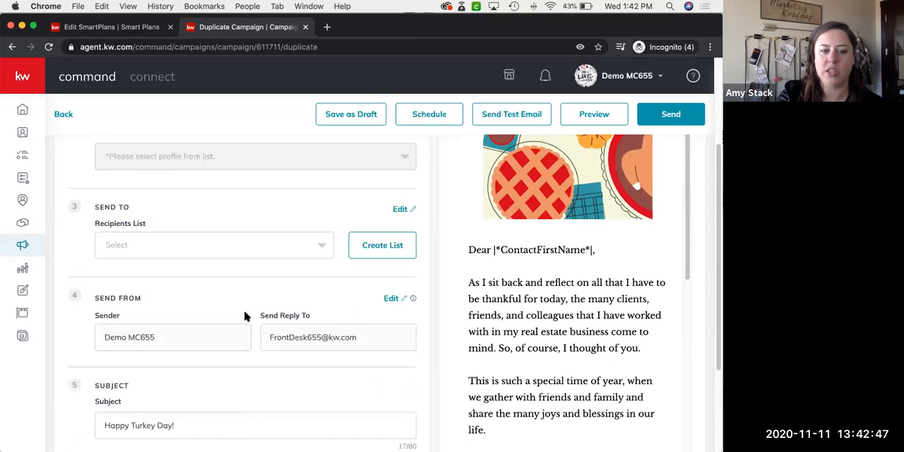
pyautogui.scroll(-2, 209, 292)
pyautogui.tripleClick(210, 291)
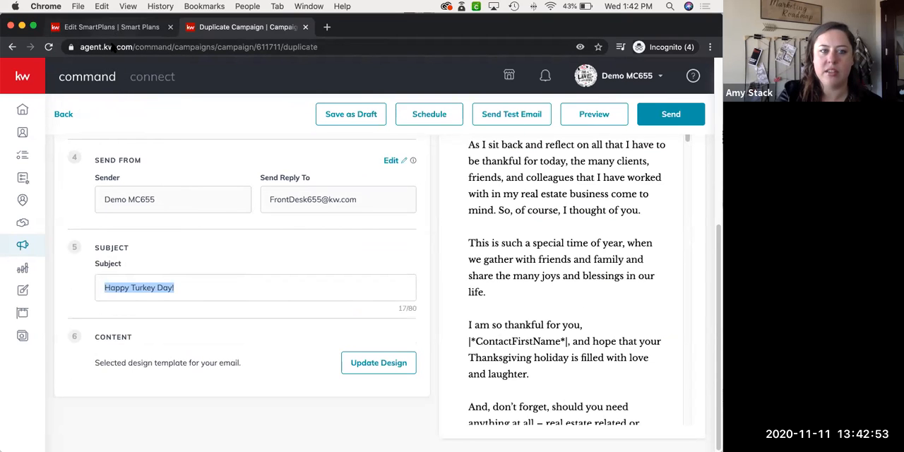
# Clear the subject of the SmartPlan's first Send Email step and check its email template
pyautogui.click(113, 27)
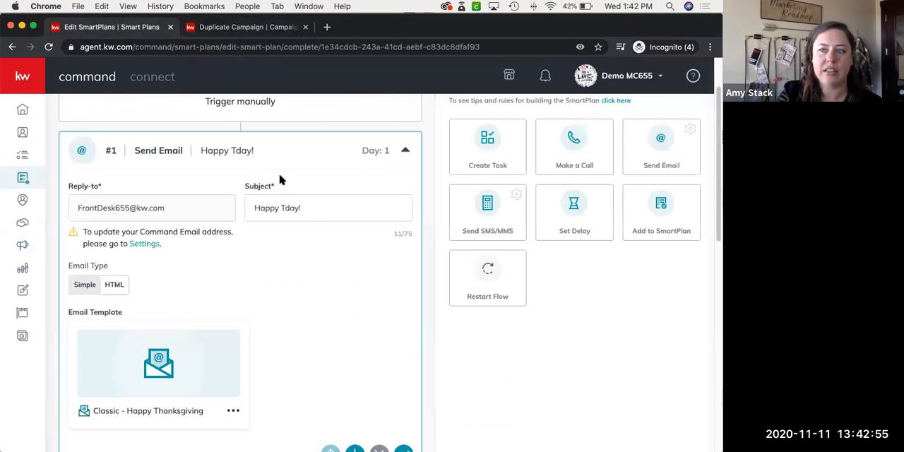
pyautogui.tripleClick(319, 201)
pyautogui.press('BackSpace')
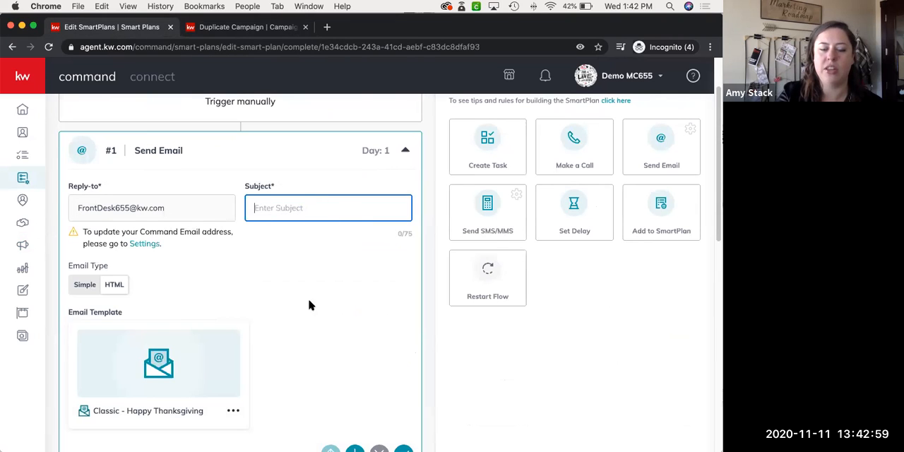
pyautogui.scroll(-2, 285, 323)
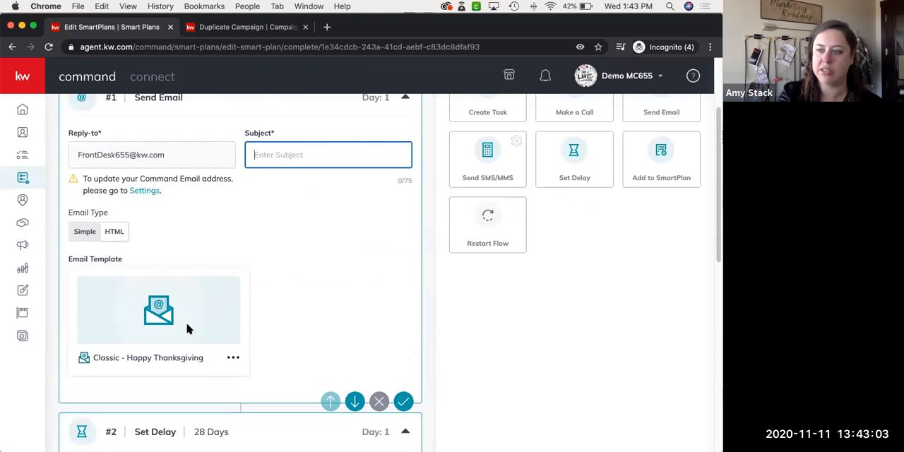
# Return to the duplicated "thanksgiving" campaign, look over its configuration steps, and leave it without saving
pyautogui.click(230, 31)
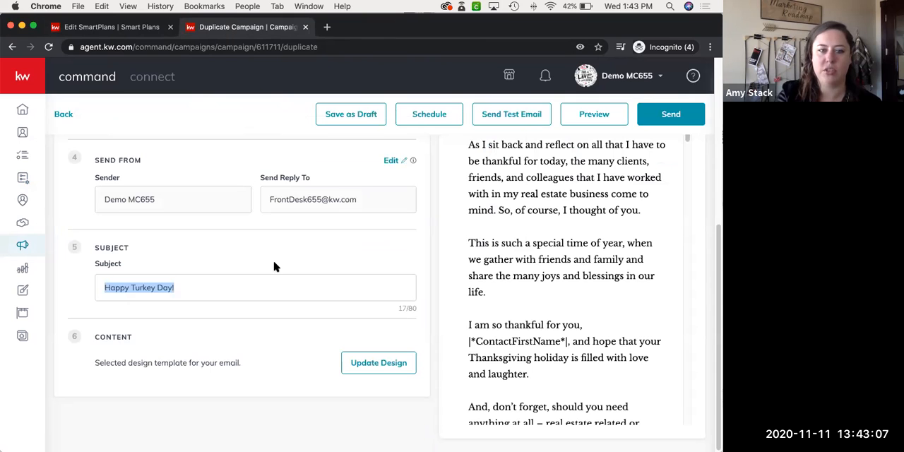
pyautogui.scroll(5, 276, 266)
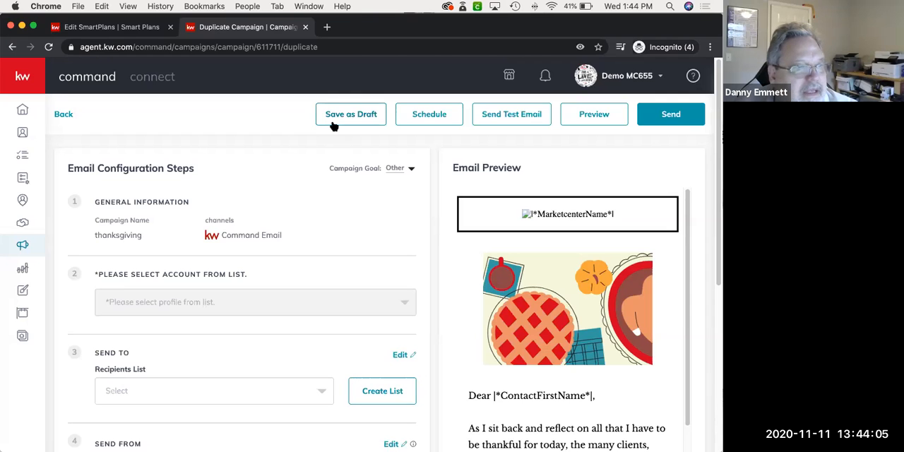
pyautogui.scroll(-1, 240, 170)
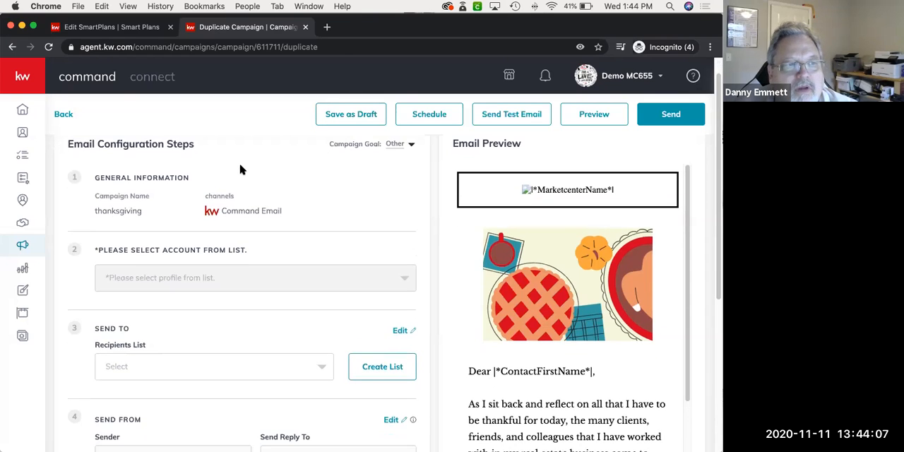
pyautogui.scroll(1, 240, 169)
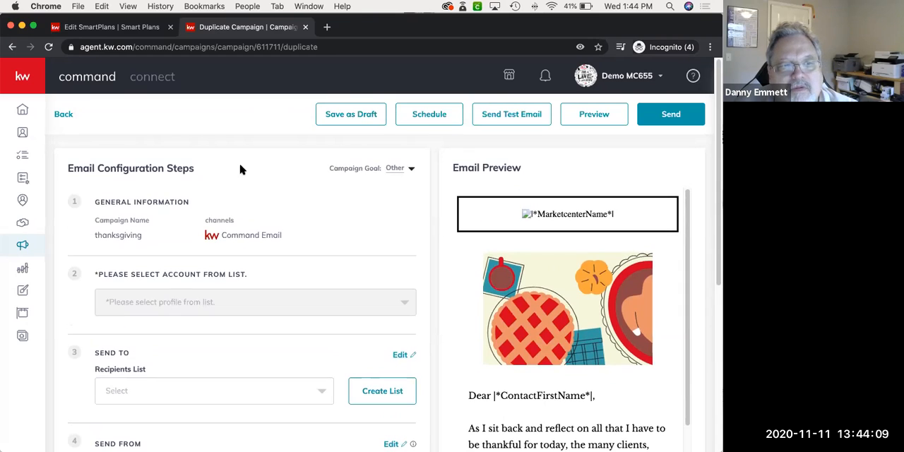
pyautogui.click(106, 27)
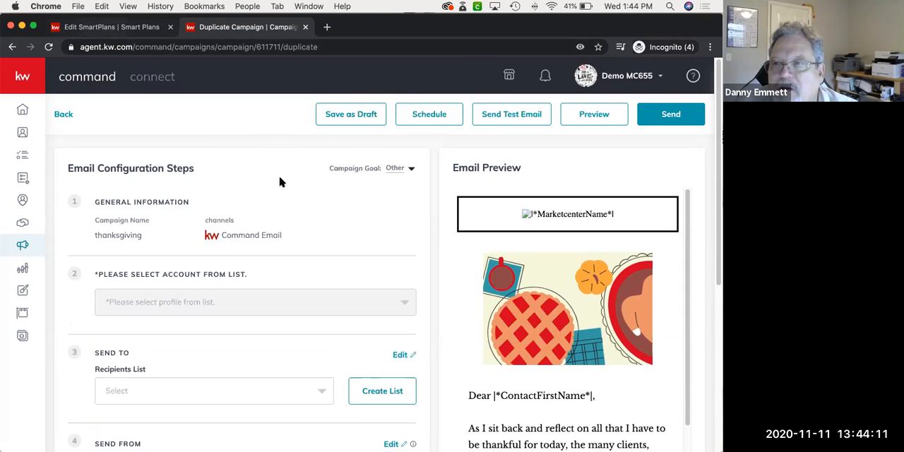
pyautogui.click(243, 29)
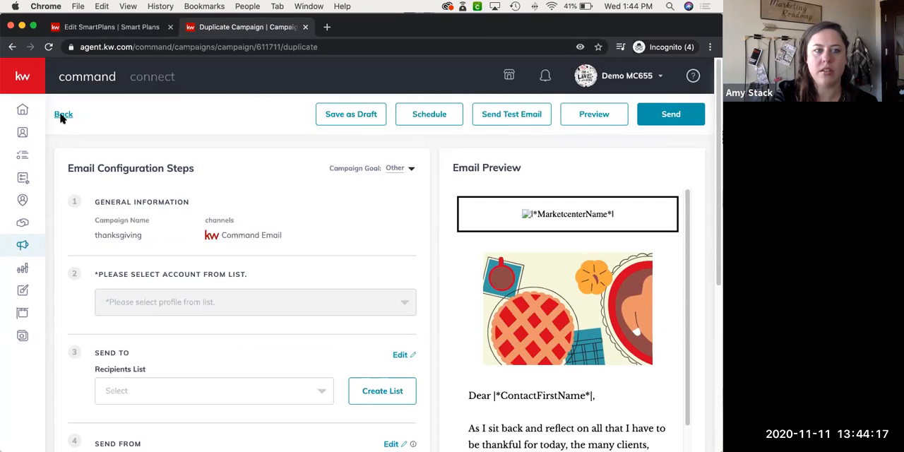
pyautogui.click(63, 114)
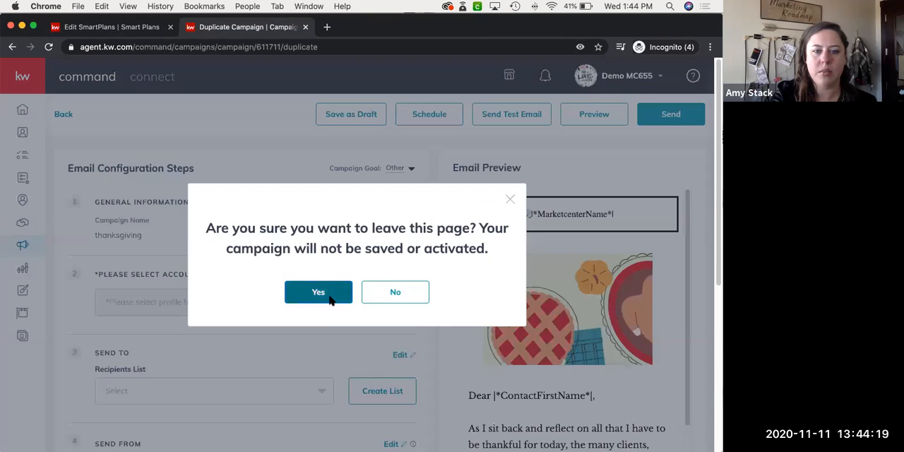
pyautogui.click(319, 293)
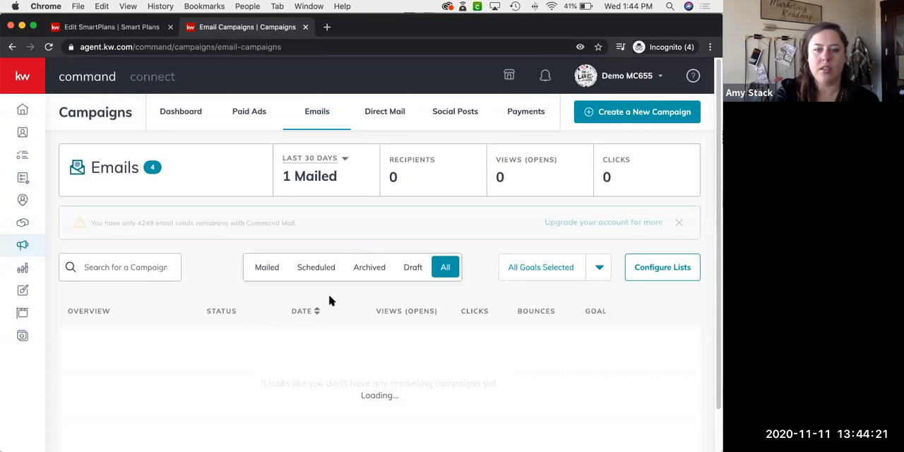
# Review the sent email campaigns' views, clicks and bounces, and open the Contacts list
pyautogui.scroll(-1, 331, 301)
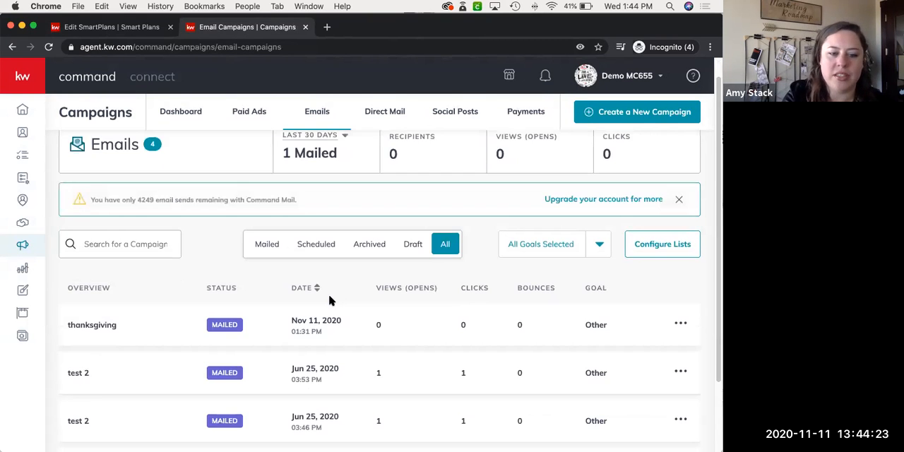
pyautogui.scroll(-3, 382, 243)
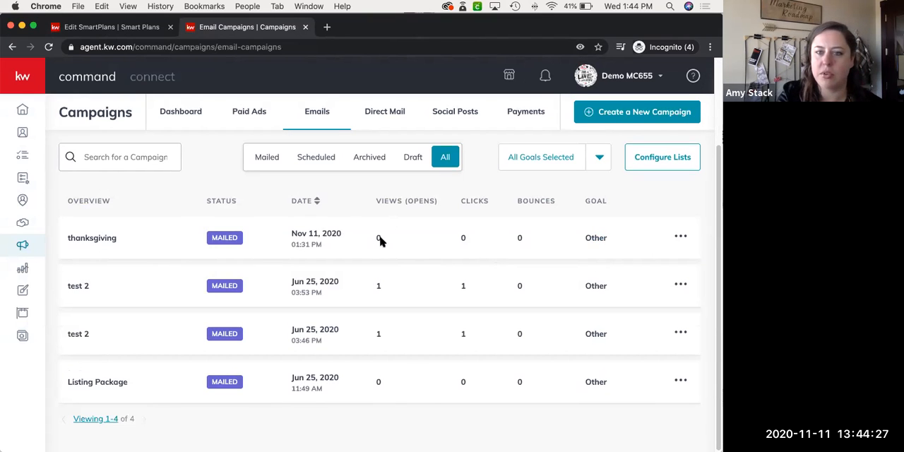
pyautogui.scroll(1, 370, 237)
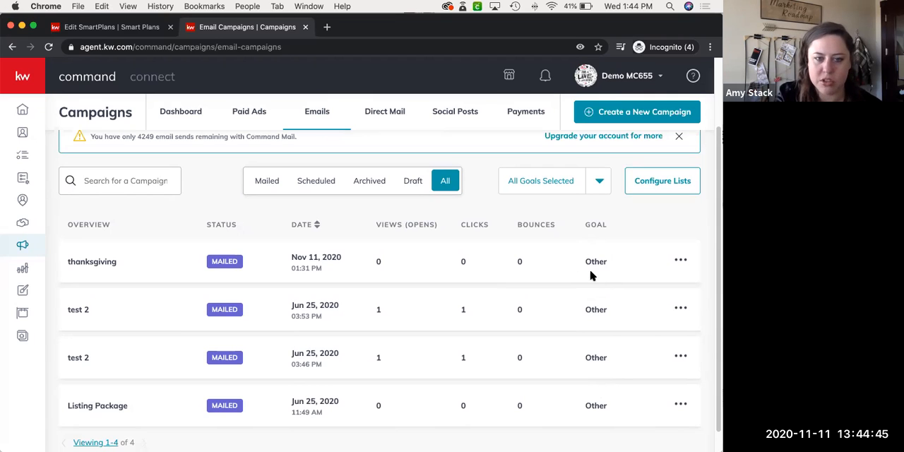
pyautogui.scroll(-1, 591, 275)
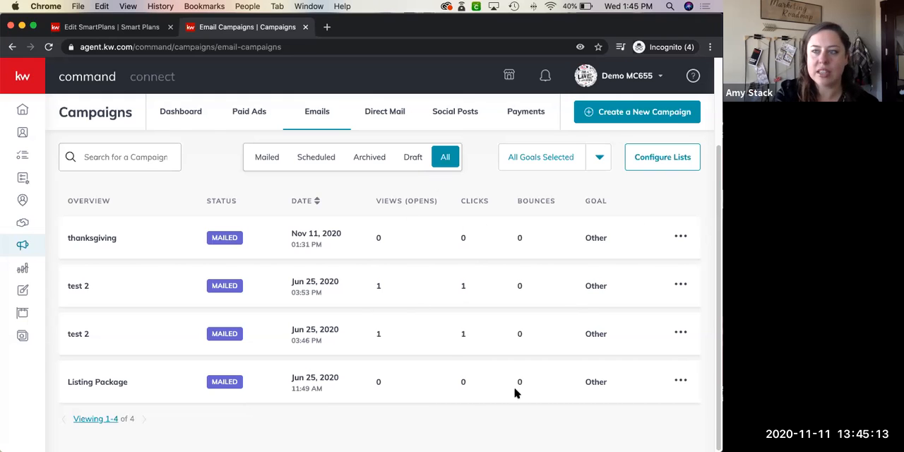
pyautogui.click(24, 135)
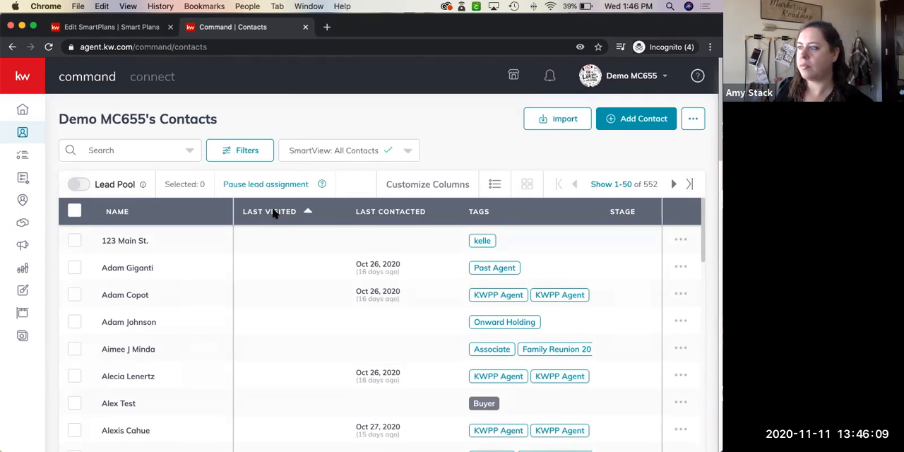
pyautogui.click(274, 214)
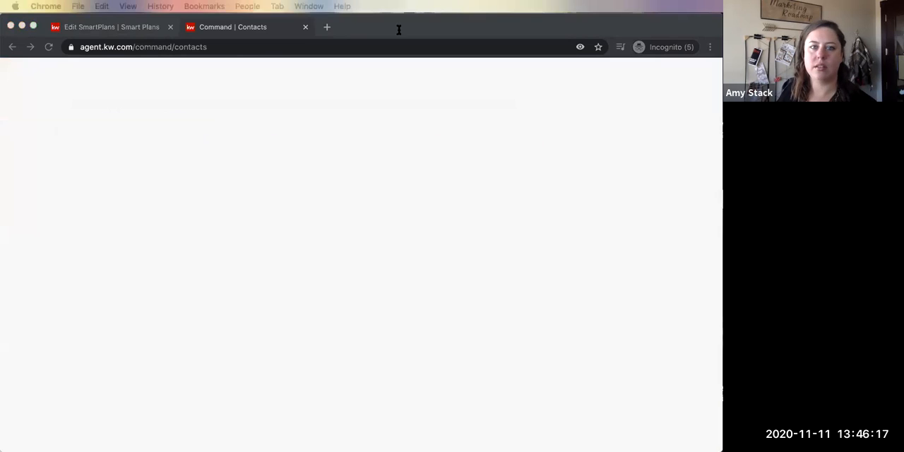
# Switch to Gmail and read through the received "[TEST] Email Template Test Email" down to its contact block
pyautogui.moveTo(399, 30); pyautogui.dragTo(407, 30)
pyautogui.click(433, 158)
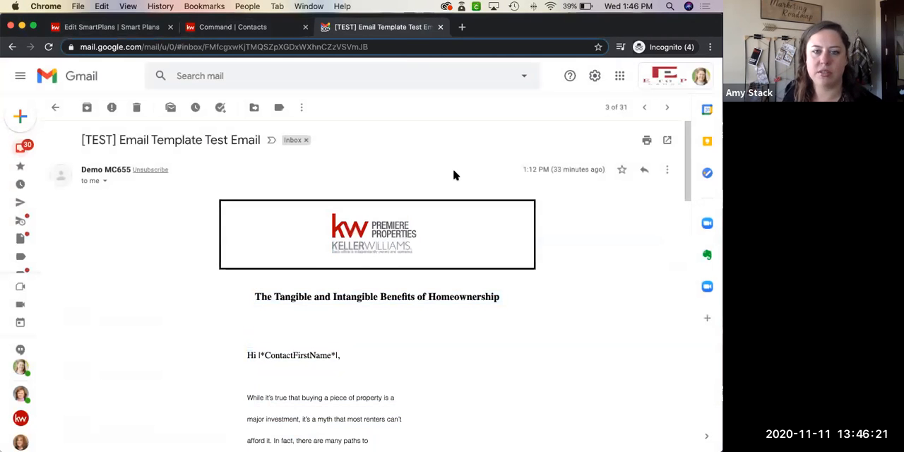
pyautogui.scroll(-1, 608, 308)
pyautogui.scroll(-3, 609, 310)
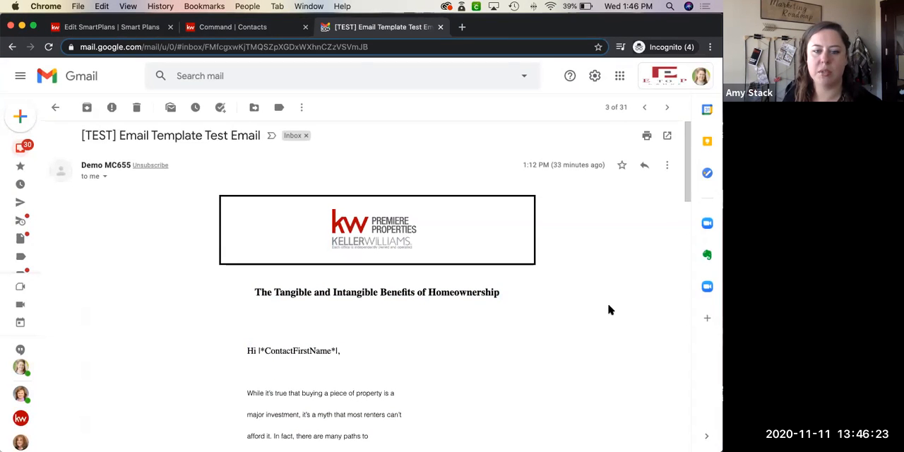
pyautogui.scroll(-6, 609, 310)
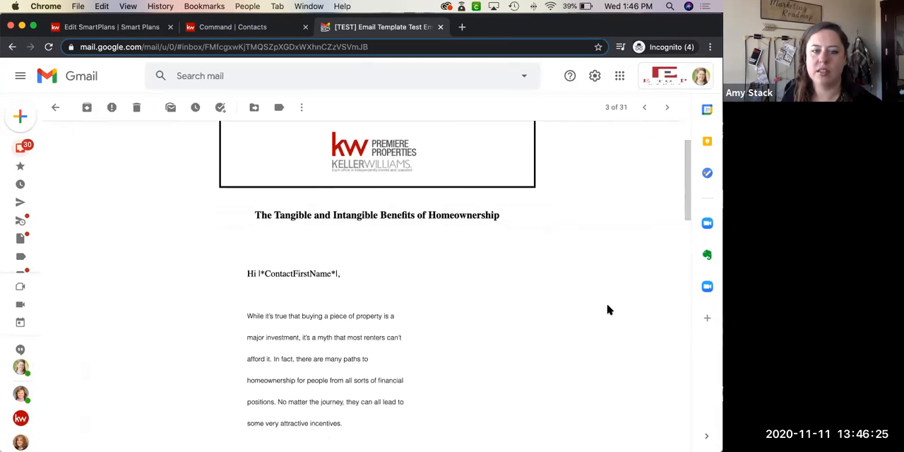
pyautogui.scroll(-12, 609, 309)
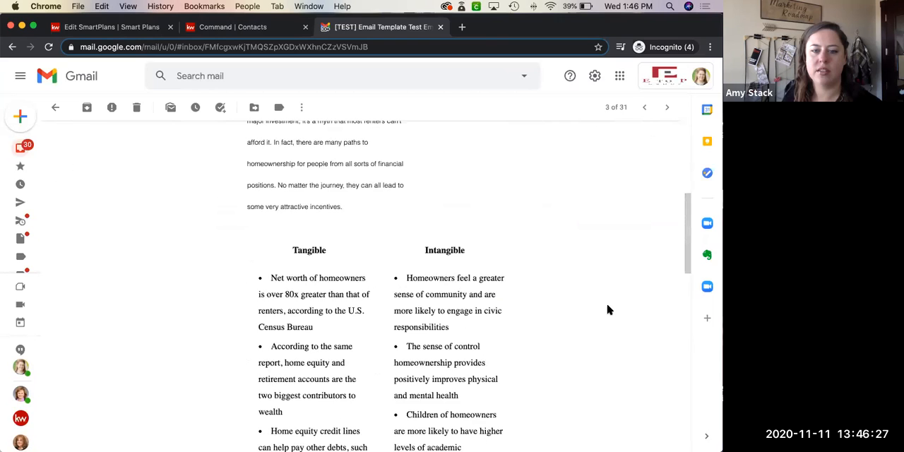
pyautogui.scroll(-6, 609, 309)
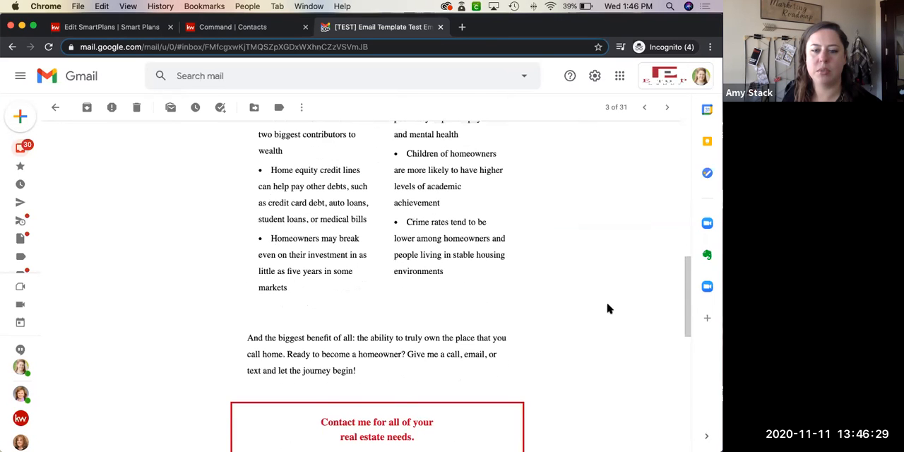
pyautogui.scroll(-4, 609, 309)
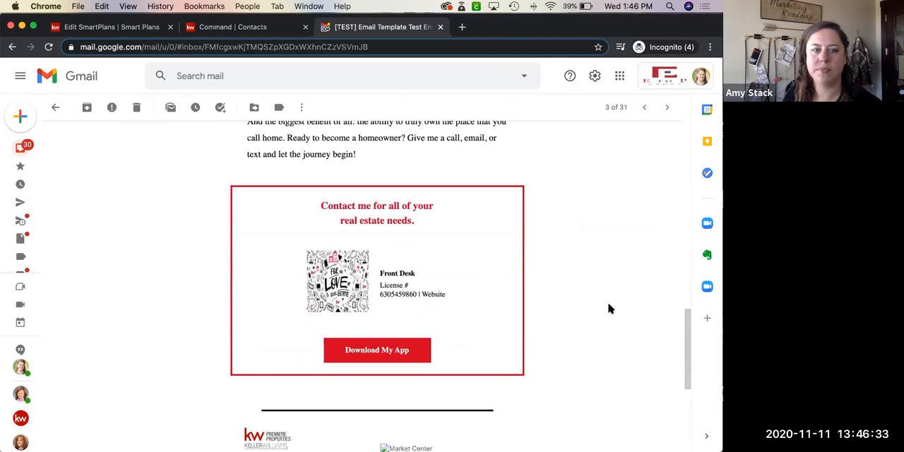
pyautogui.scroll(6, 609, 308)
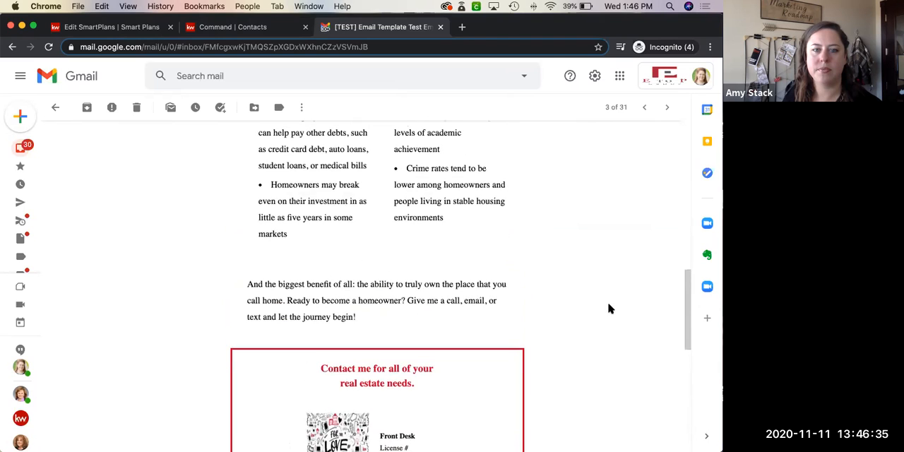
pyautogui.scroll(1, 609, 308)
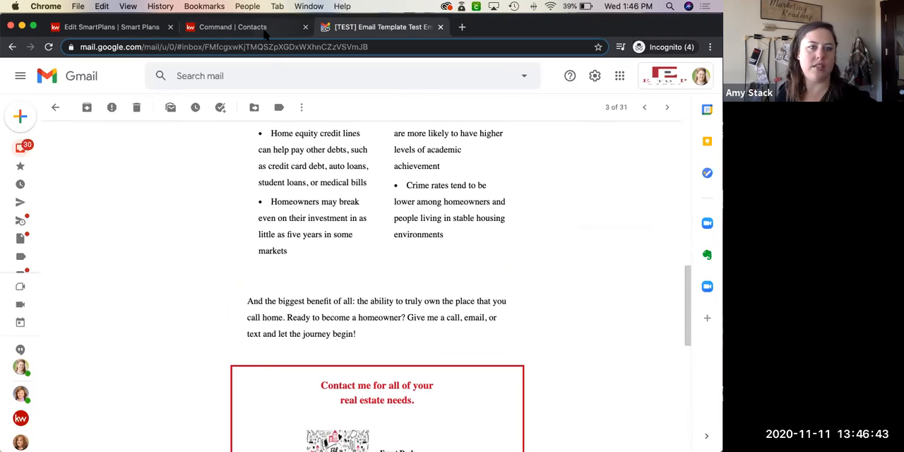
# Return to the Command Contacts list and open the record of the second listed contact, the verified lead
pyautogui.click(240, 27)
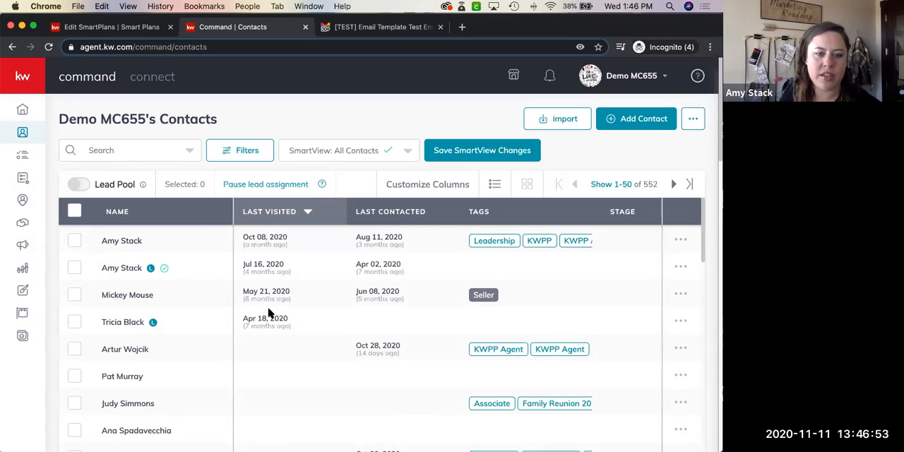
pyautogui.click(123, 268)
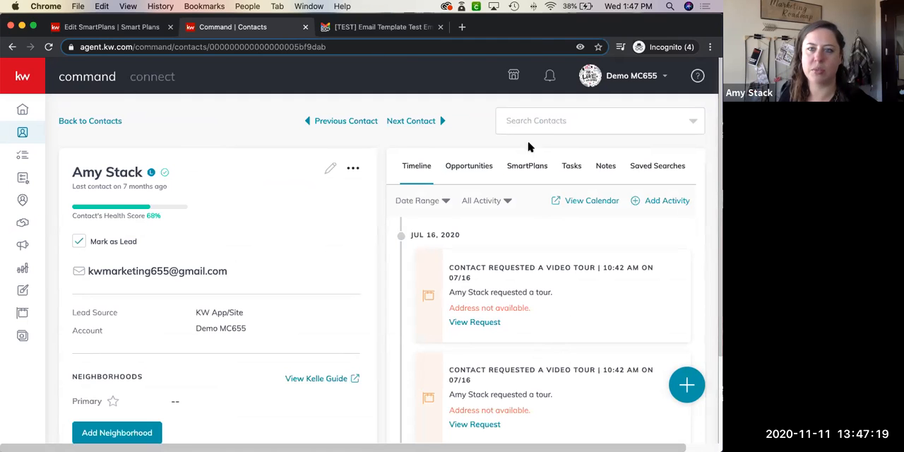
pyautogui.moveTo(635, 50); pyautogui.dragTo(635, 75)
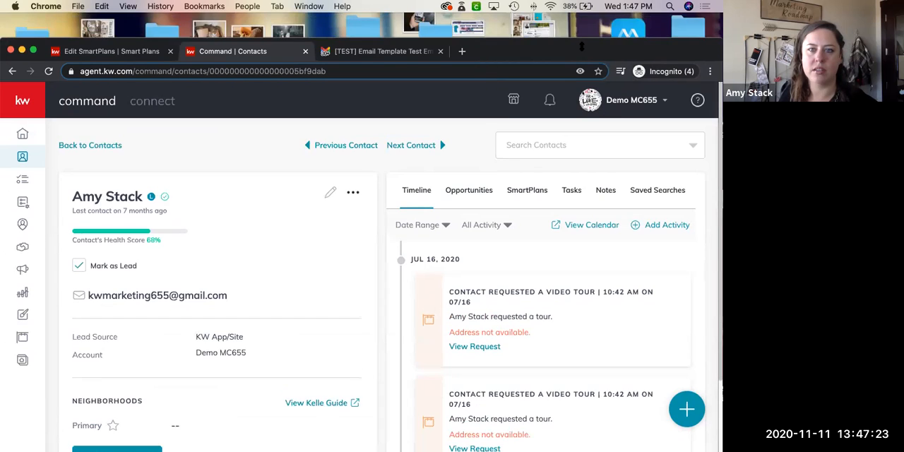
pyautogui.moveTo(614, 49); pyautogui.dragTo(614, 59)
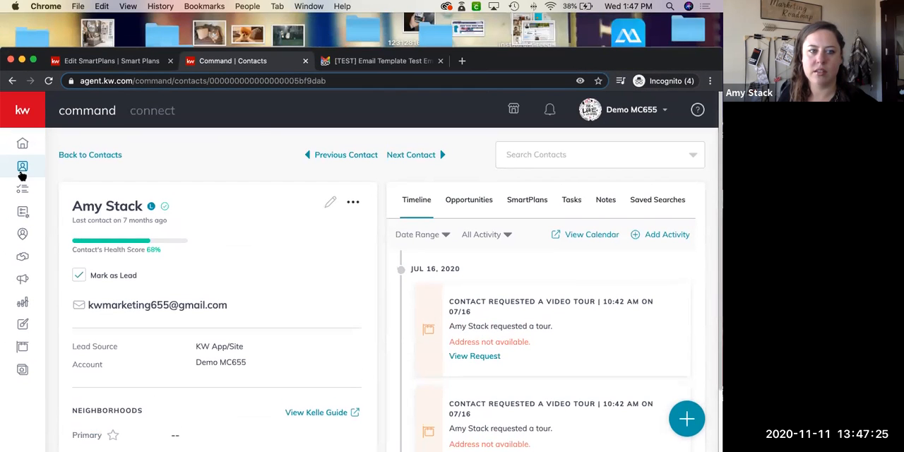
# Leave the contact record and go back to the full Contacts list
pyautogui.click(37, 167)
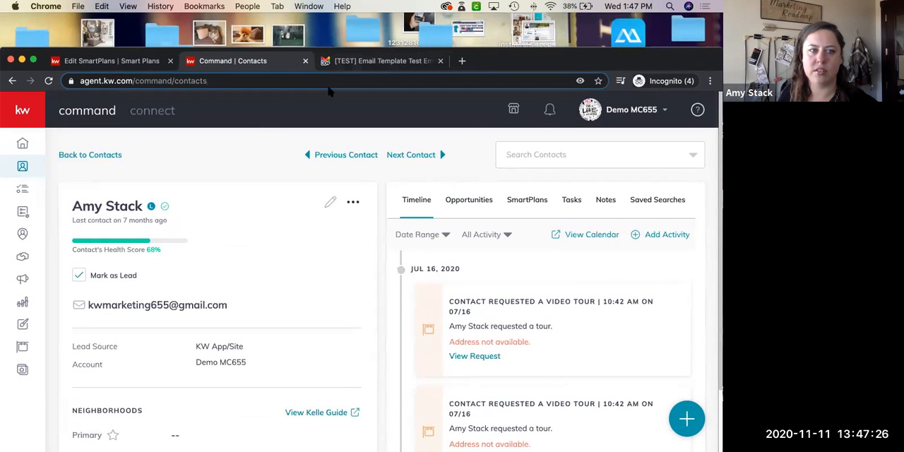
pyautogui.click(120, 62)
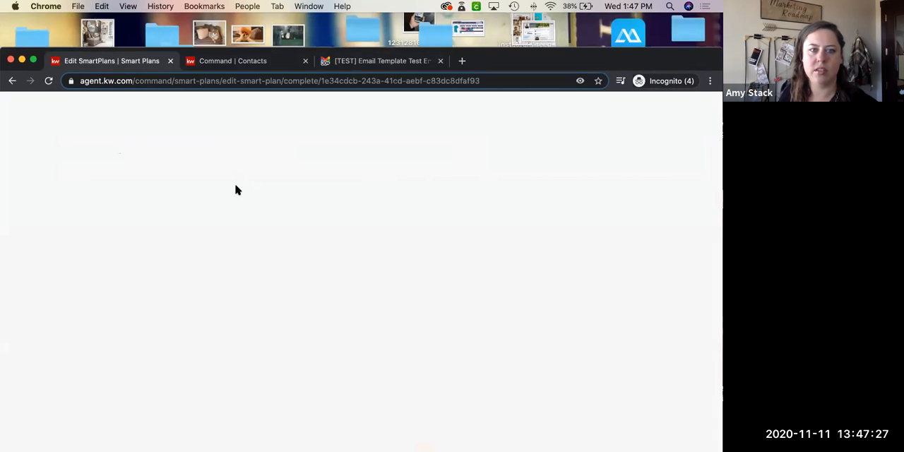
pyautogui.click(224, 65)
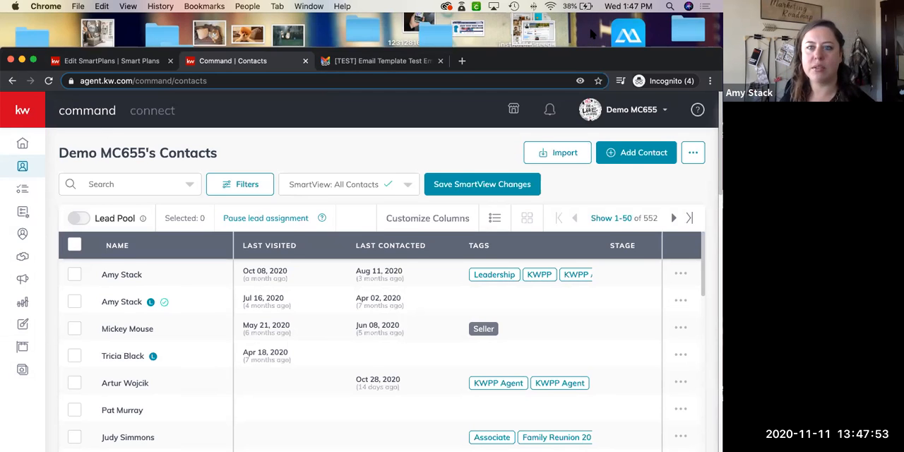
pyautogui.moveTo(591, 62); pyautogui.dragTo(591, 29)
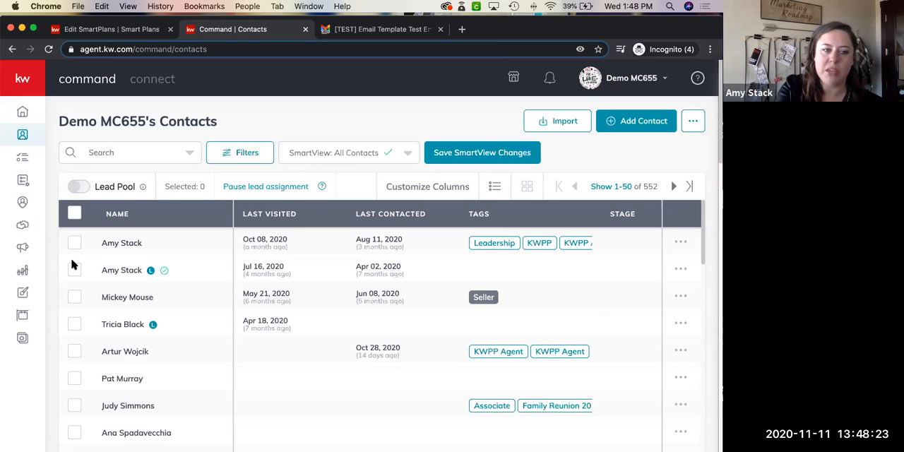
# View the Campaigns dashboard, go to My SmartPlans, and open the 21-day "My Open House Followup 2" plan for editing
pyautogui.click(23, 247)
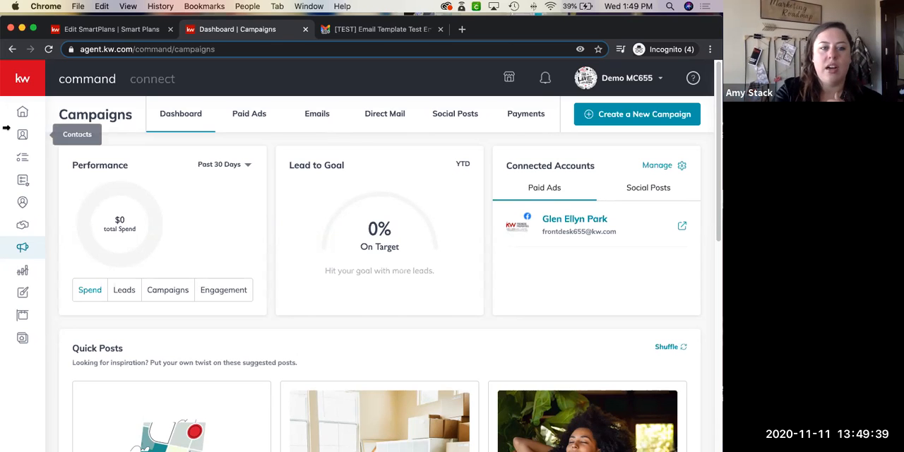
pyautogui.click(24, 181)
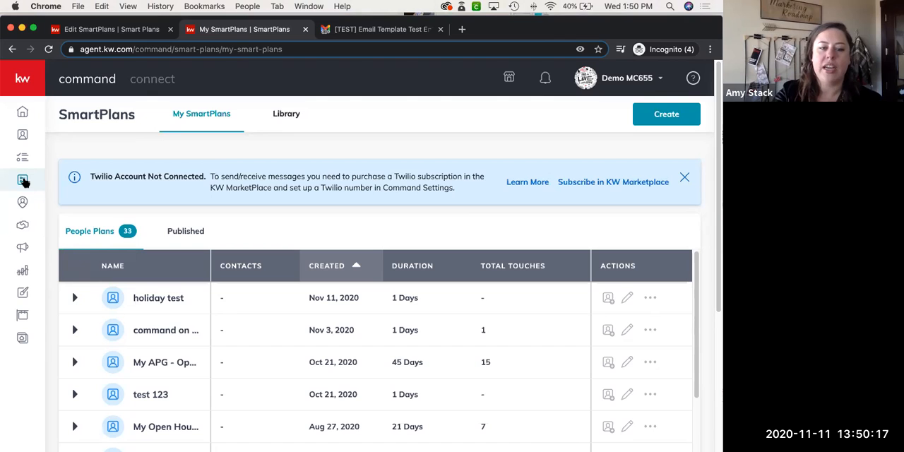
pyautogui.scroll(-3, 161, 367)
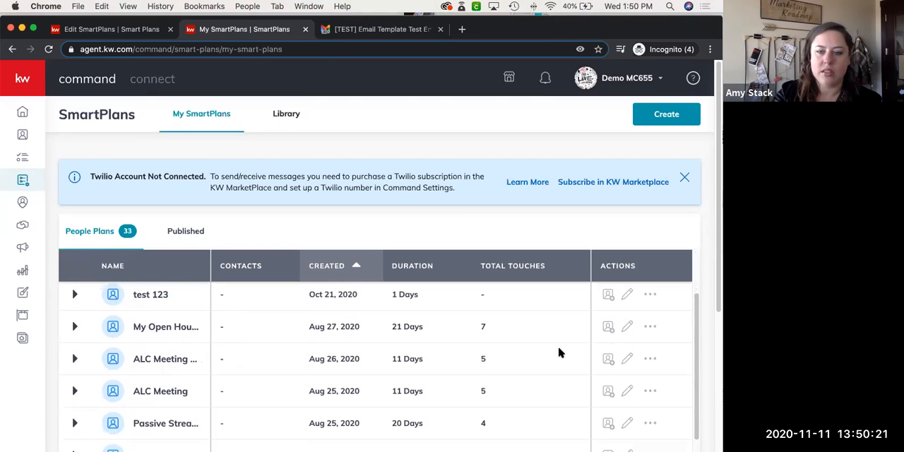
pyautogui.click(626, 327)
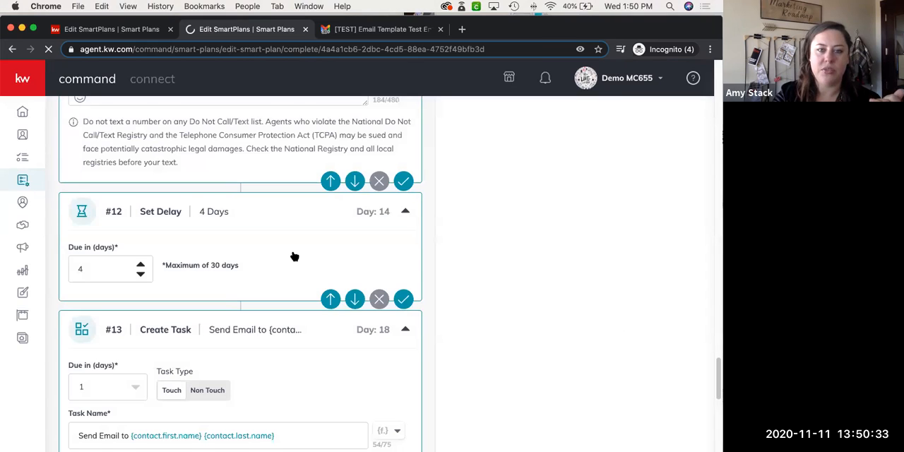
# Look over the open house SmartPlan's steps from the #12 delay back to the manual trigger
pyautogui.scroll(2, 294, 256)
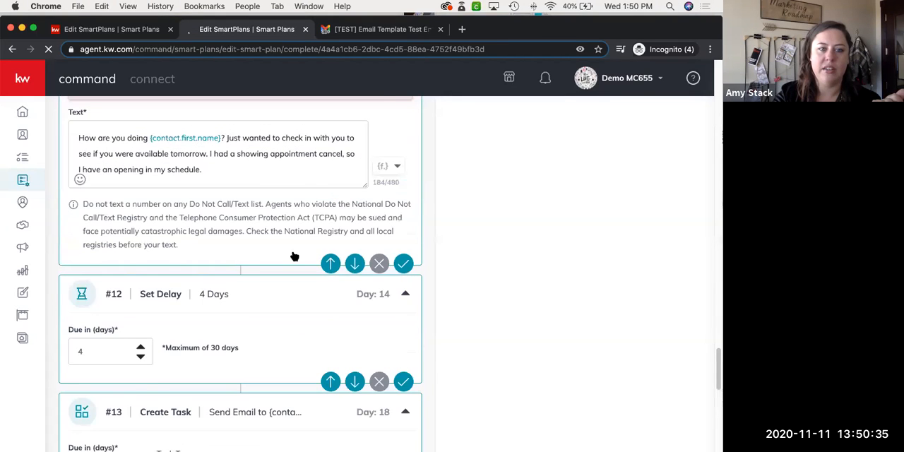
pyautogui.scroll(5, 295, 256)
pyautogui.scroll(9, 292, 251)
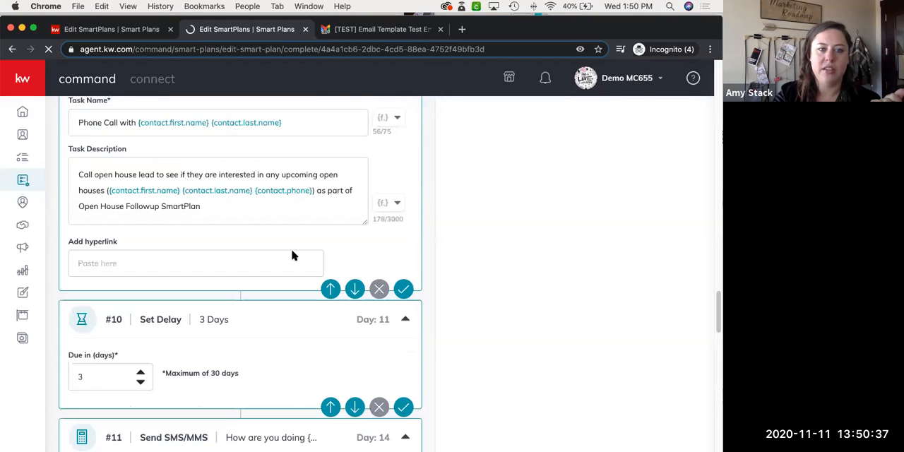
pyautogui.scroll(4, 294, 256)
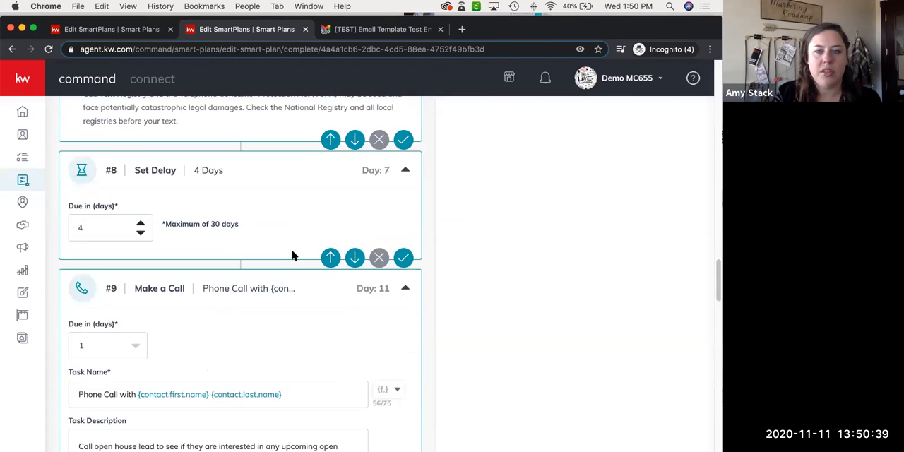
pyautogui.scroll(8, 294, 256)
pyautogui.scroll(20, 293, 255)
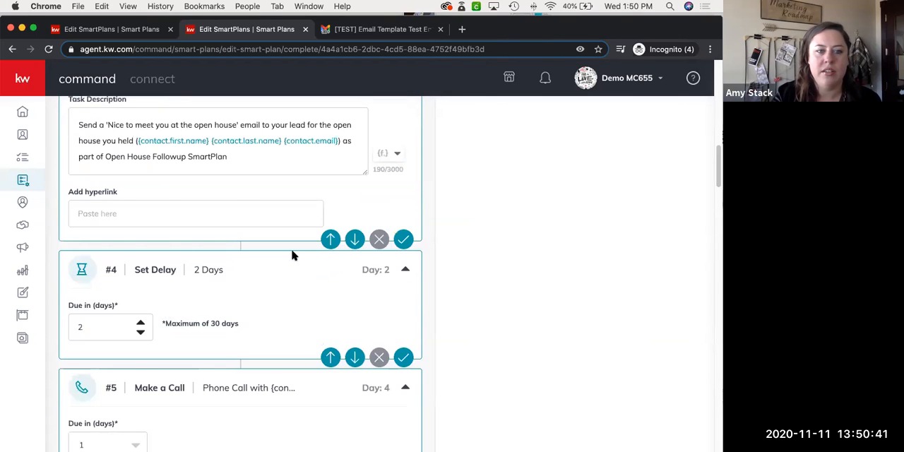
pyautogui.scroll(1, 294, 256)
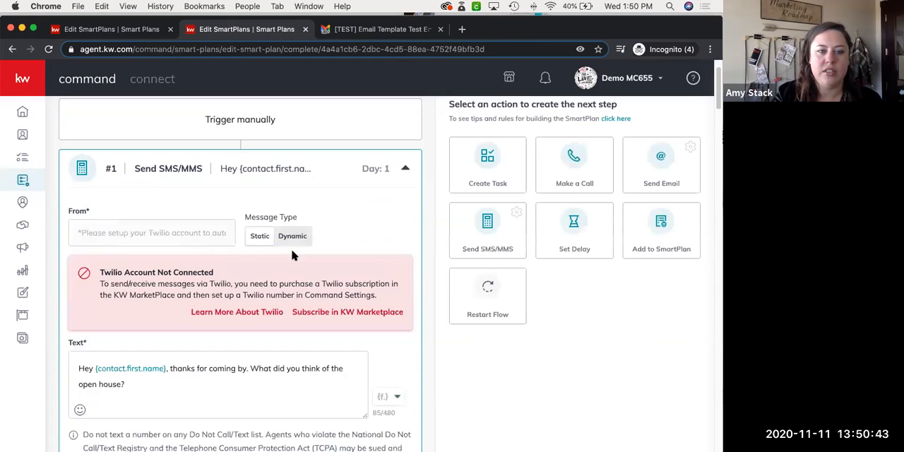
pyautogui.scroll(1, 294, 255)
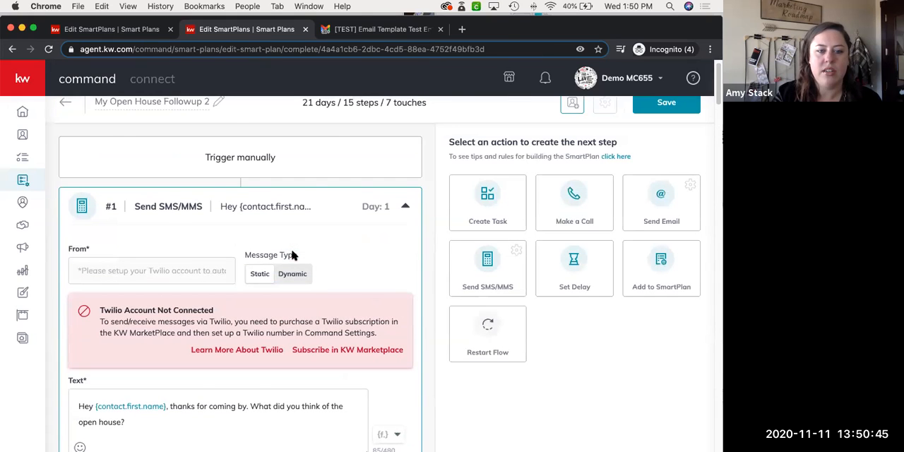
# Examine the task name and description of the #3 Create Task step and compare the neighbouring text, delay and call steps
pyautogui.scroll(-10, 293, 255)
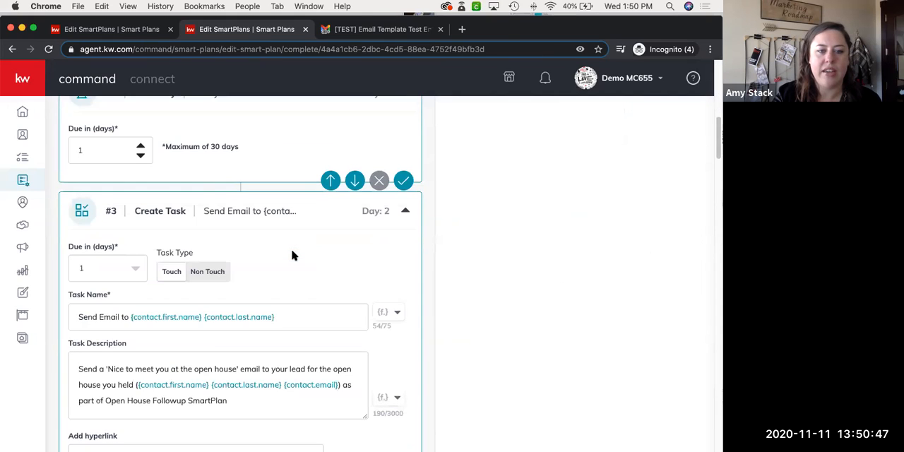
pyautogui.scroll(-3, 293, 254)
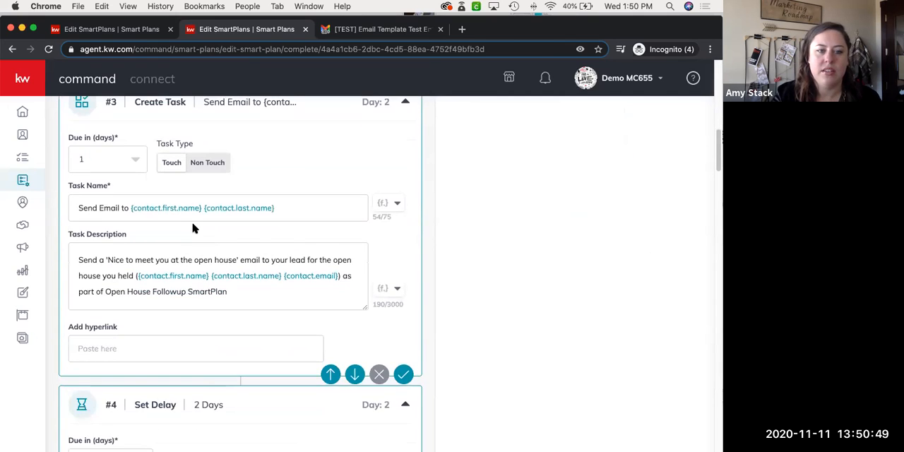
pyautogui.scroll(-1, 194, 228)
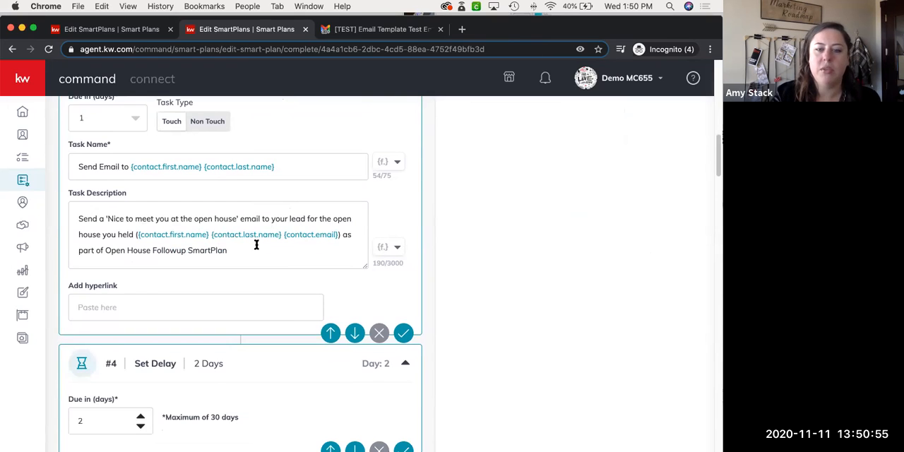
pyautogui.scroll(1, 256, 242)
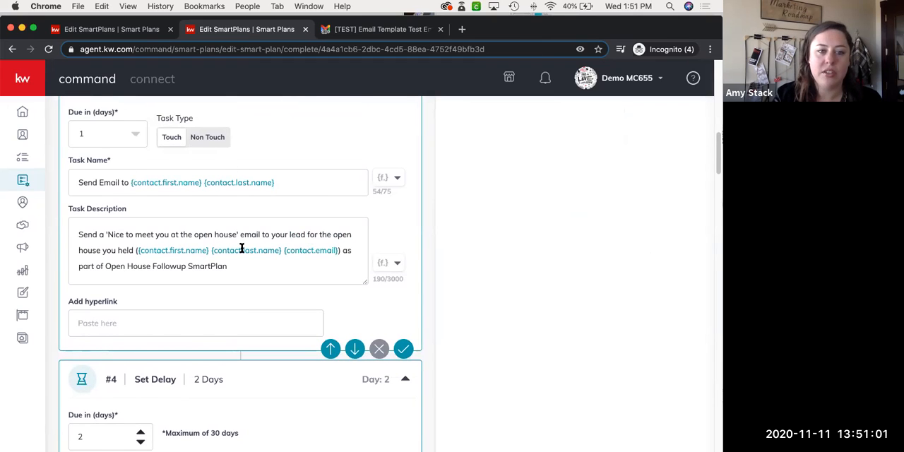
pyautogui.scroll(4, 242, 240)
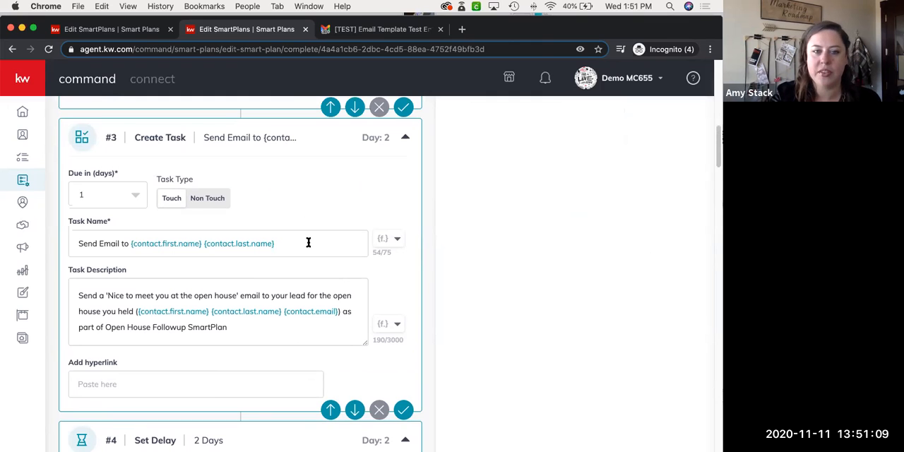
pyautogui.scroll(-1, 308, 242)
pyautogui.scroll(-12, 307, 242)
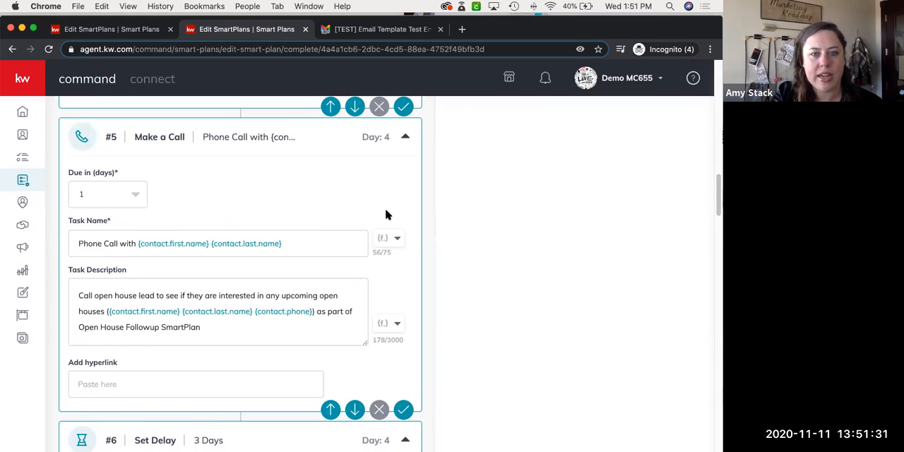
pyautogui.scroll(10, 385, 214)
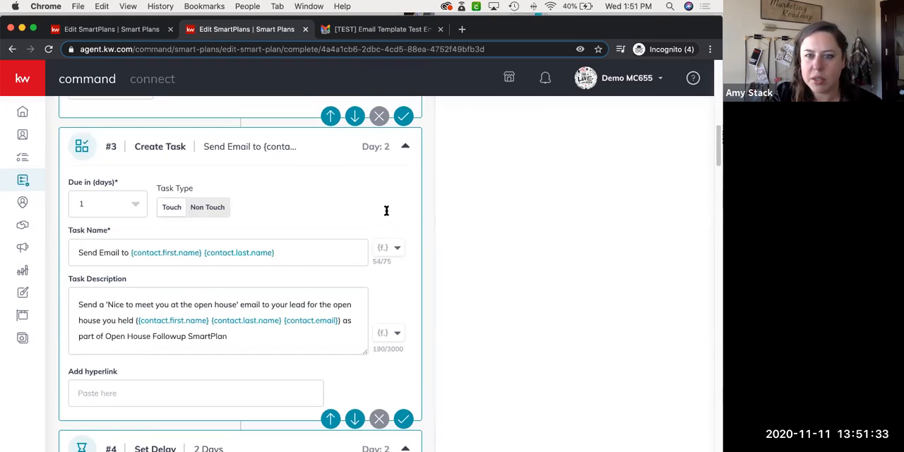
pyautogui.scroll(10, 385, 214)
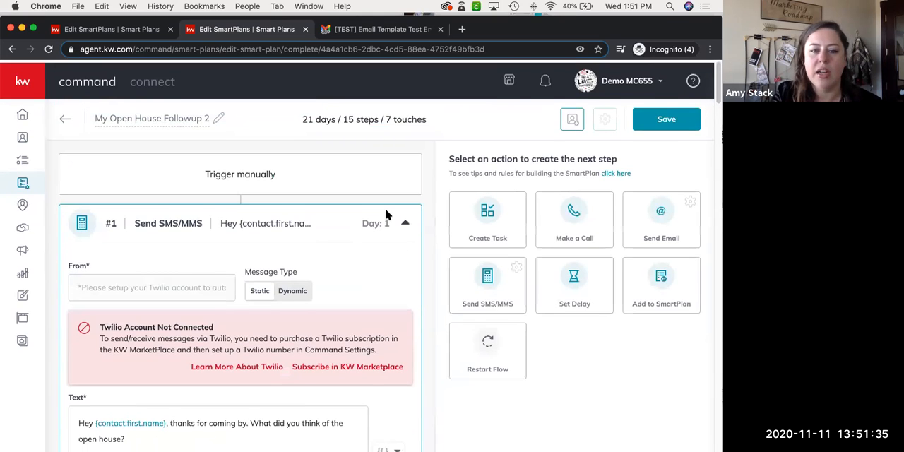
pyautogui.scroll(-8, 385, 214)
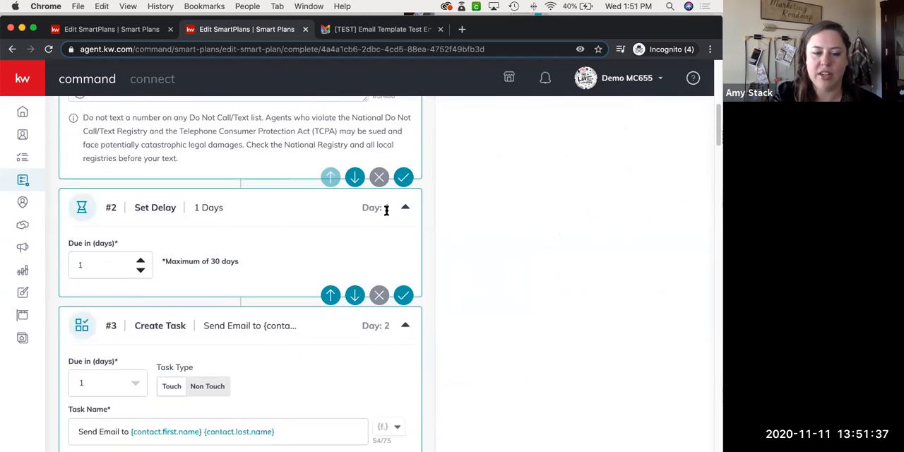
# Examine the #2 delay and highlight the whole message text of the #1 Send SMS/MMS step
pyautogui.scroll(-1, 366, 227)
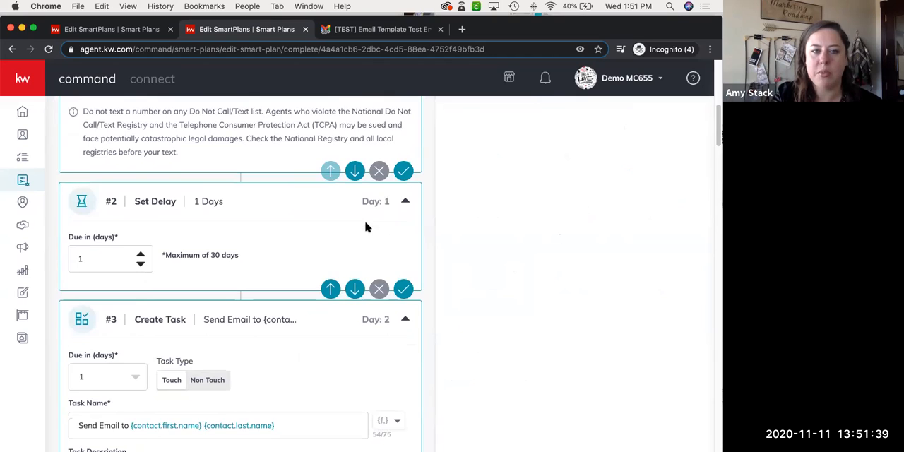
pyautogui.scroll(5, 365, 226)
pyautogui.click(120, 233)
pyautogui.moveTo(121, 233); pyautogui.dragTo(67, 204)
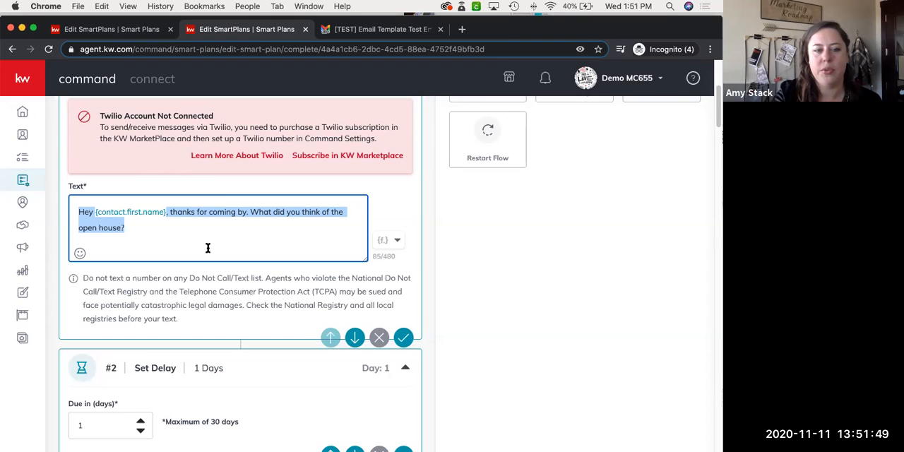
pyautogui.scroll(-1, 208, 248)
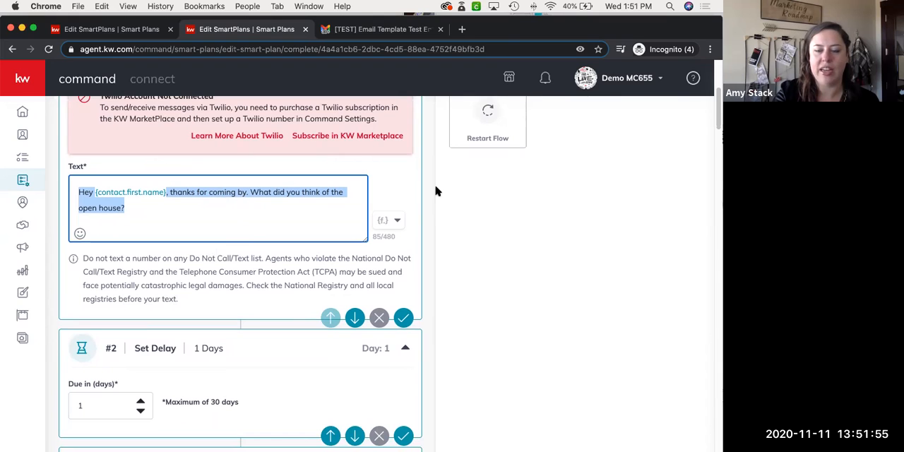
# Add a Send Email action as the open house SmartPlan's last step and set its email type to HTML
pyautogui.scroll(5, 436, 190)
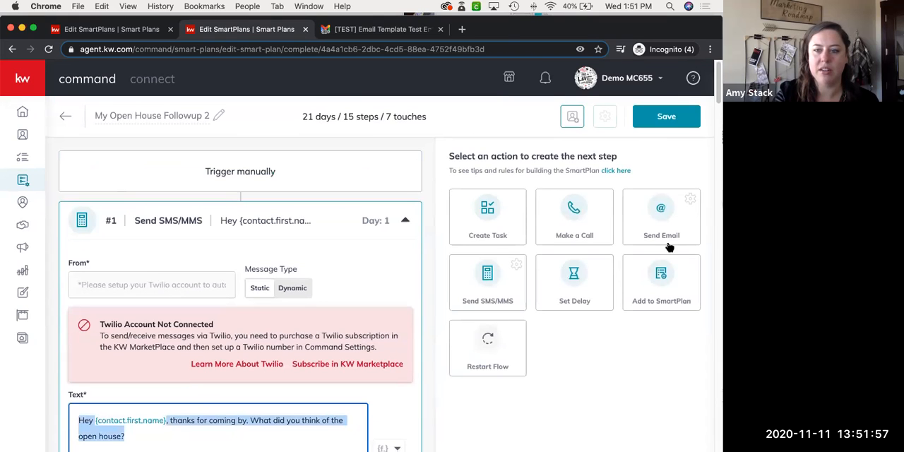
pyautogui.click(644, 215)
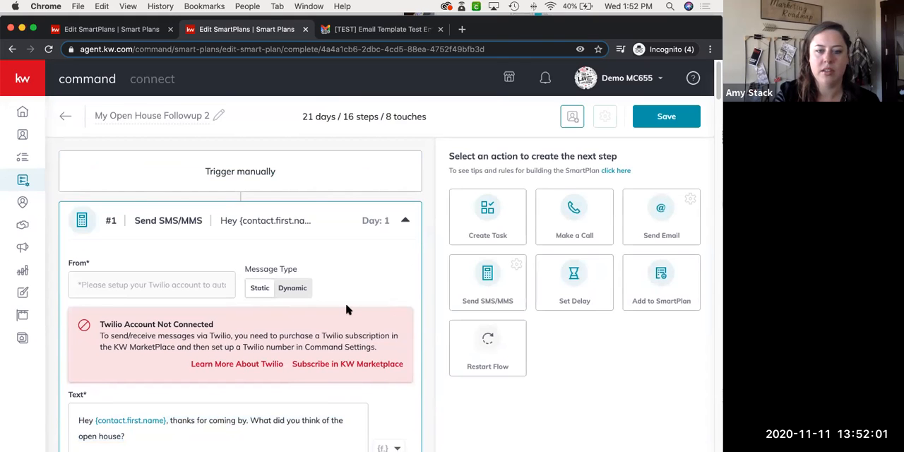
pyautogui.scroll(-15, 346, 303)
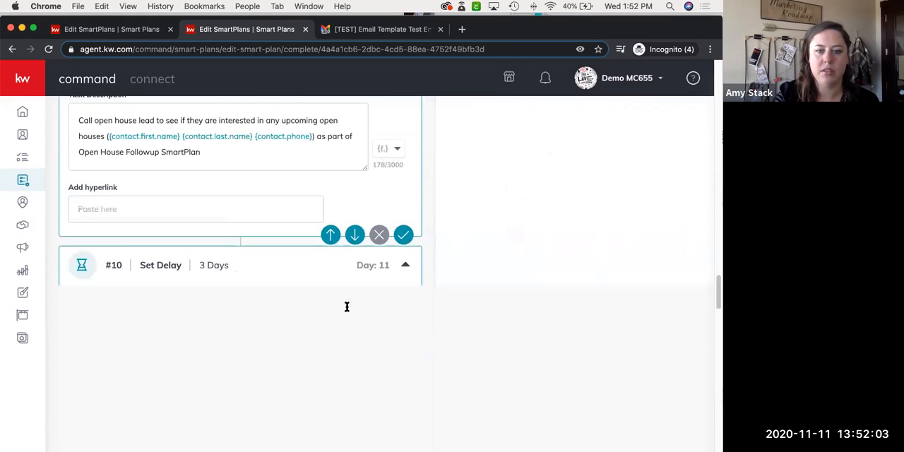
pyautogui.scroll(-10, 346, 306)
pyautogui.scroll(-2, 346, 308)
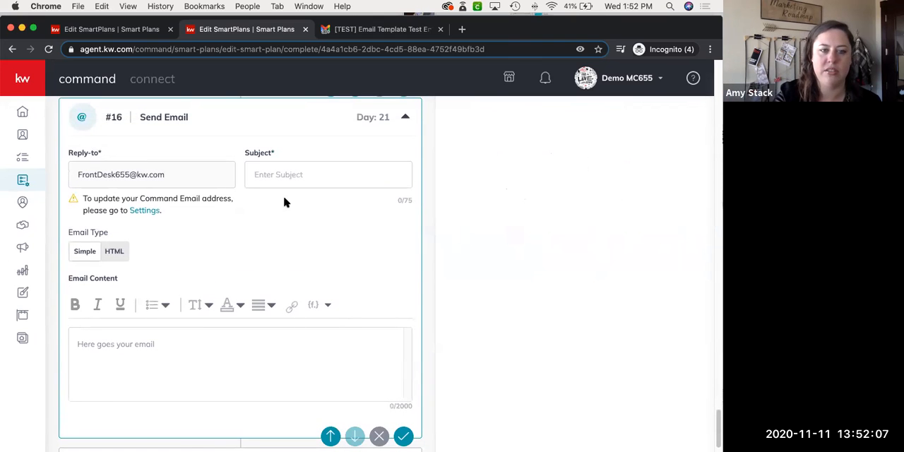
pyautogui.click(115, 251)
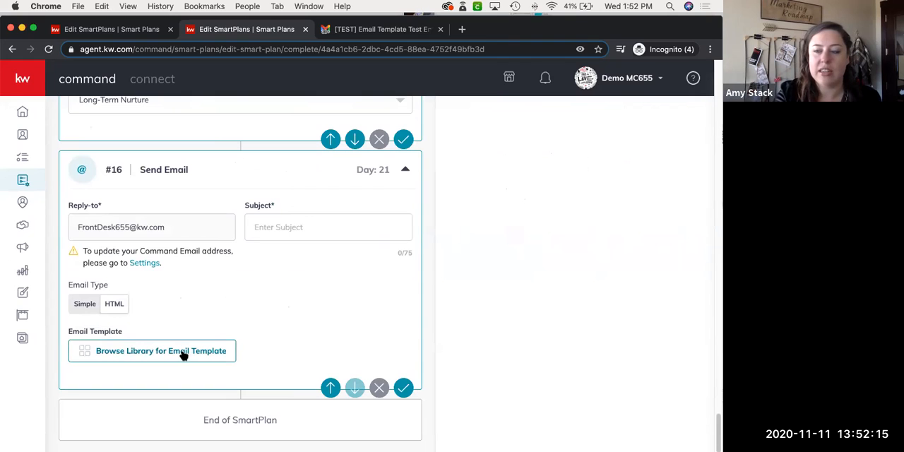
# Compare the #13 Create Task step's email reminder with the template option in the #16 Send Email step
pyautogui.scroll(5, 183, 353)
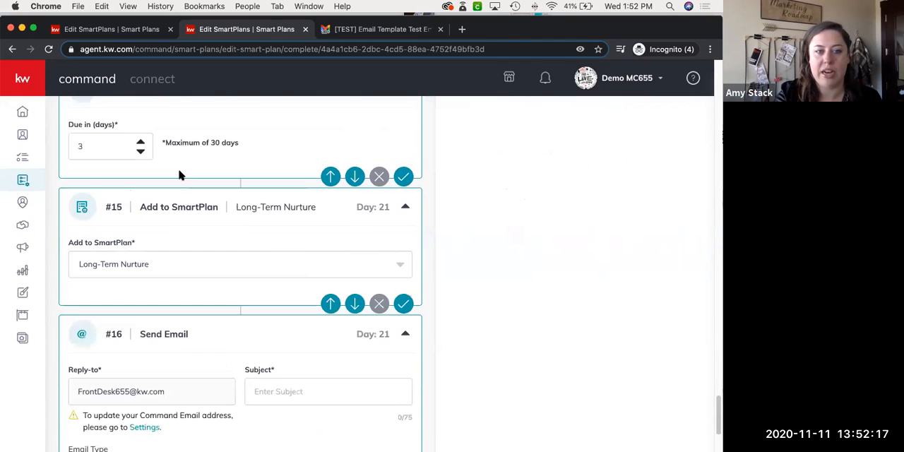
pyautogui.scroll(7, 179, 175)
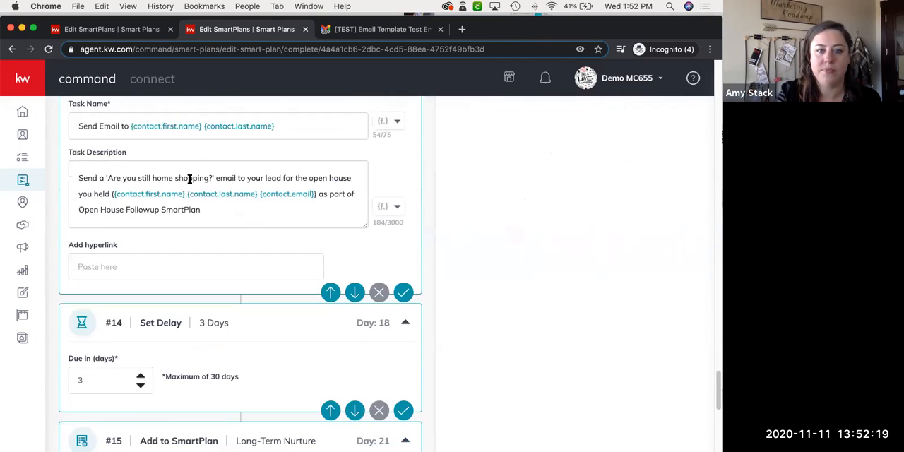
pyautogui.scroll(-12, 211, 218)
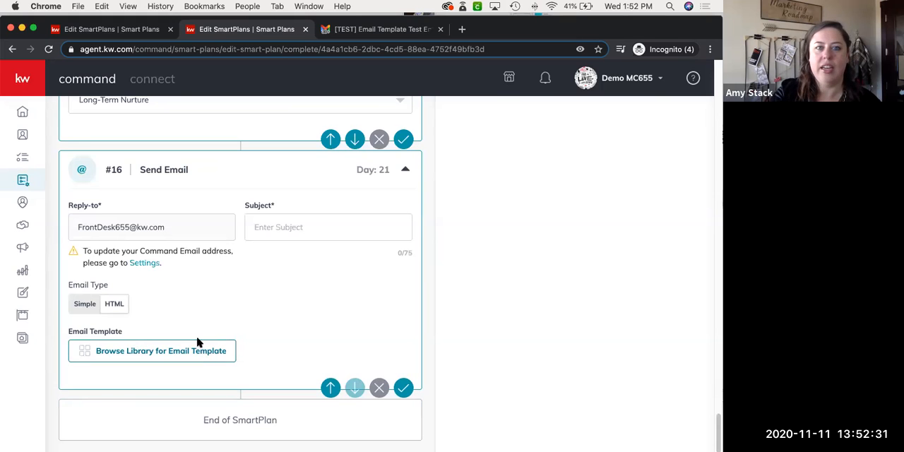
# Look back through the SmartPlan from the #16 email to the manual trigger, and review the opening steps through the #5 call
pyautogui.scroll(1, 438, 218)
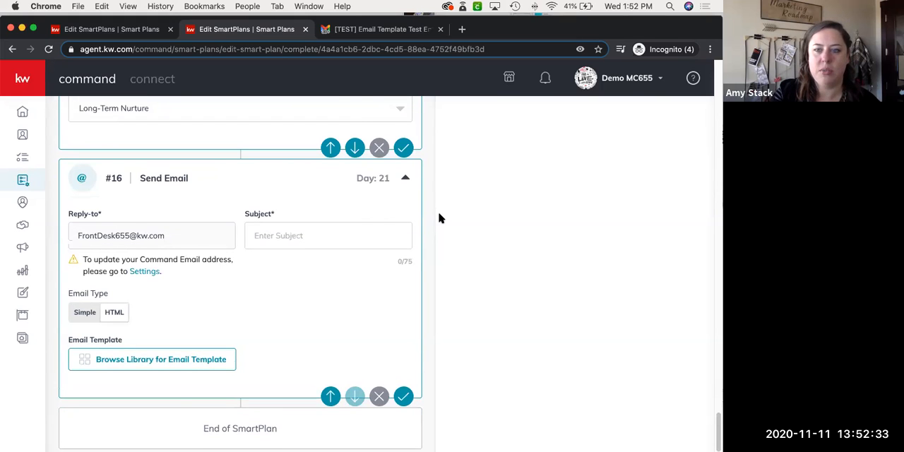
pyautogui.scroll(10, 438, 218)
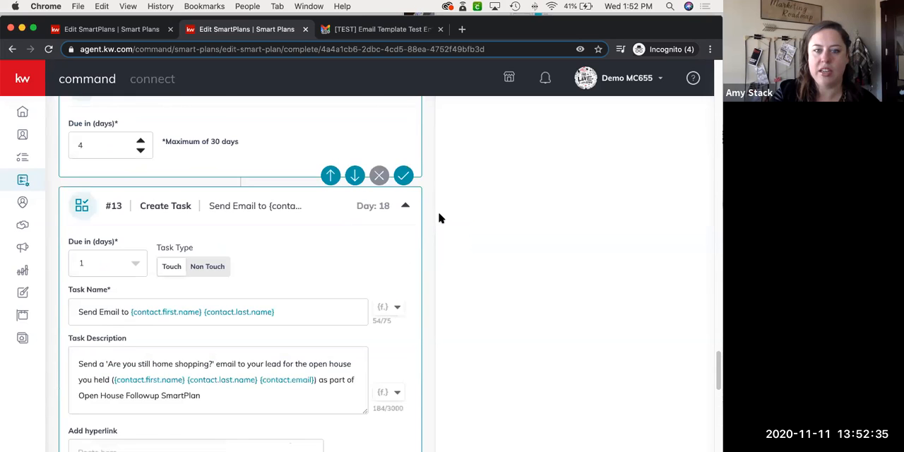
pyautogui.scroll(5, 439, 218)
pyautogui.scroll(5, 439, 218)
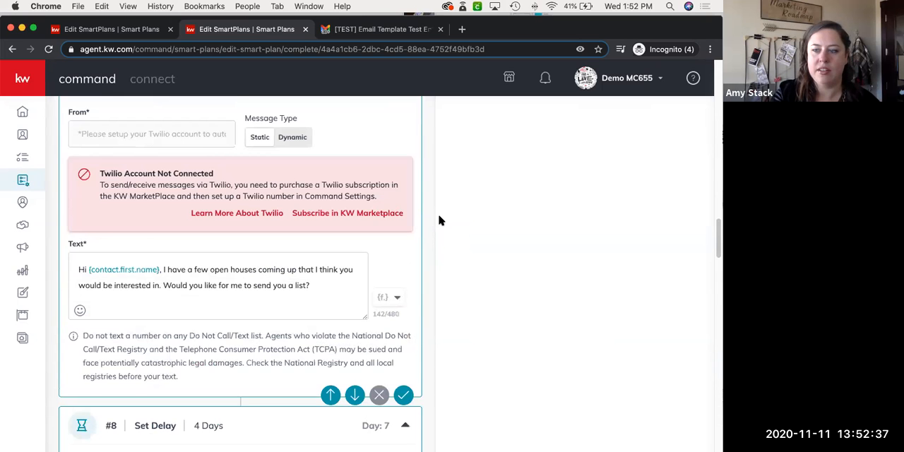
pyautogui.scroll(10, 438, 221)
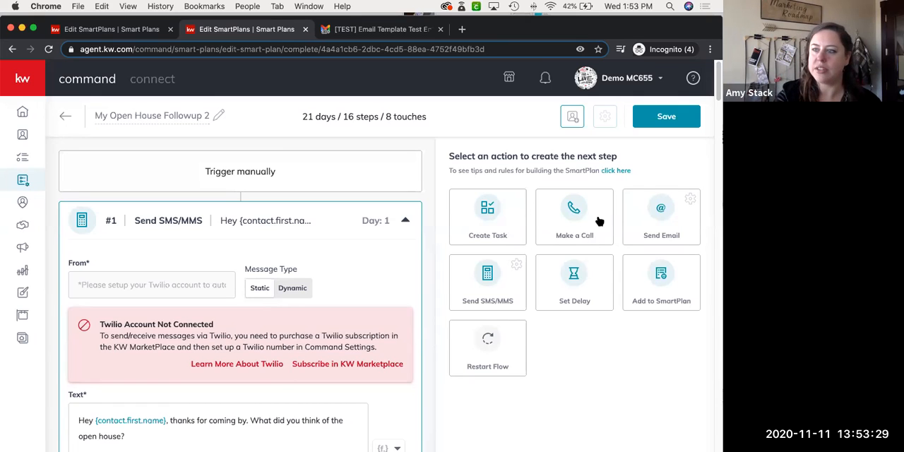
pyautogui.scroll(-1, 396, 292)
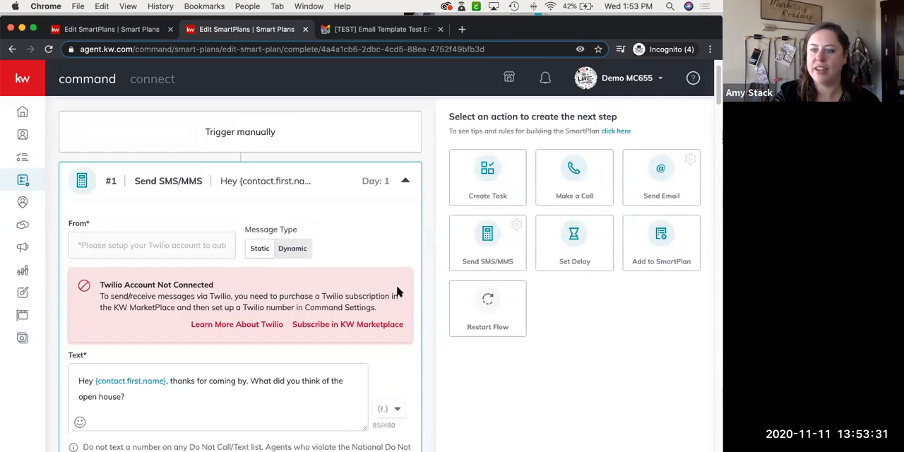
pyautogui.scroll(-3, 397, 292)
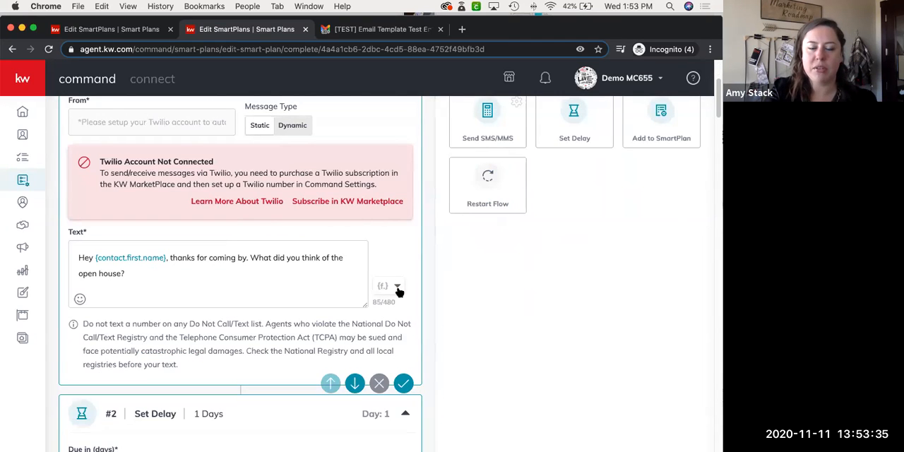
pyautogui.scroll(-10, 368, 267)
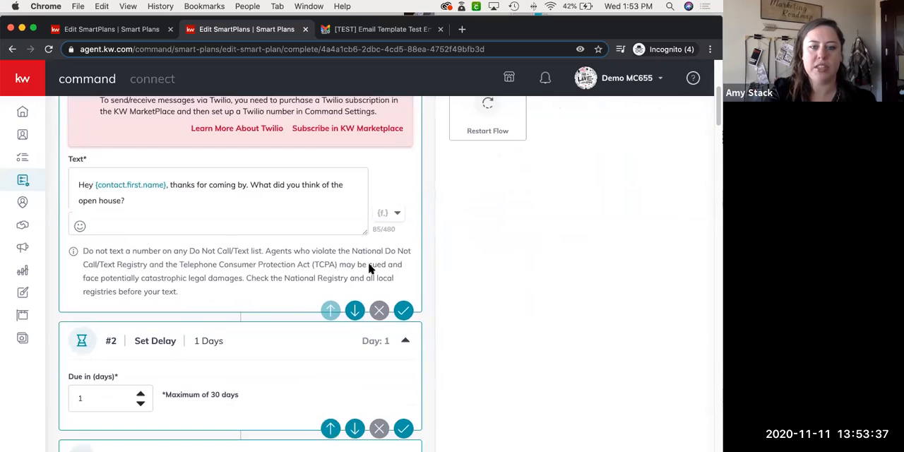
pyautogui.scroll(-1, 368, 268)
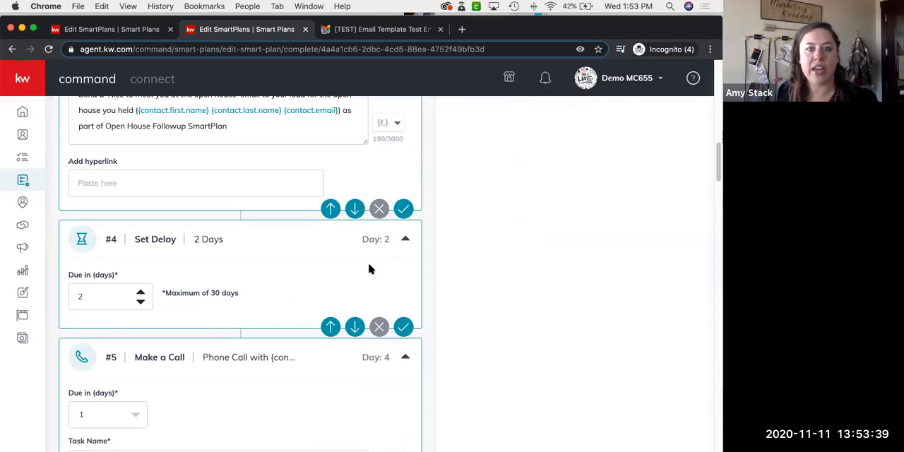